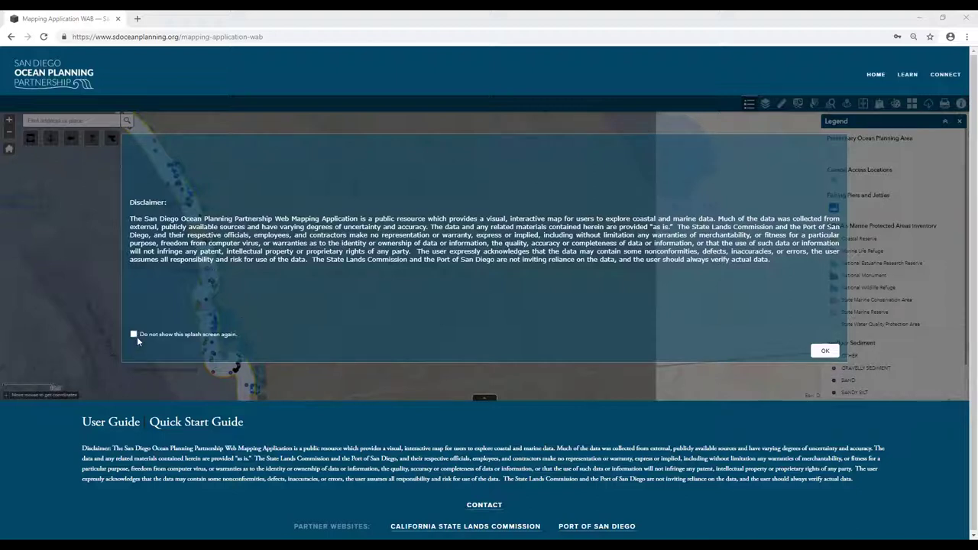
Step: Accept the disclaimer and examine the planning area along the San Diego coast, including the Carlsbad Canyon stretch
left_click(825, 352)
scroll(527, 321, "up", 2)
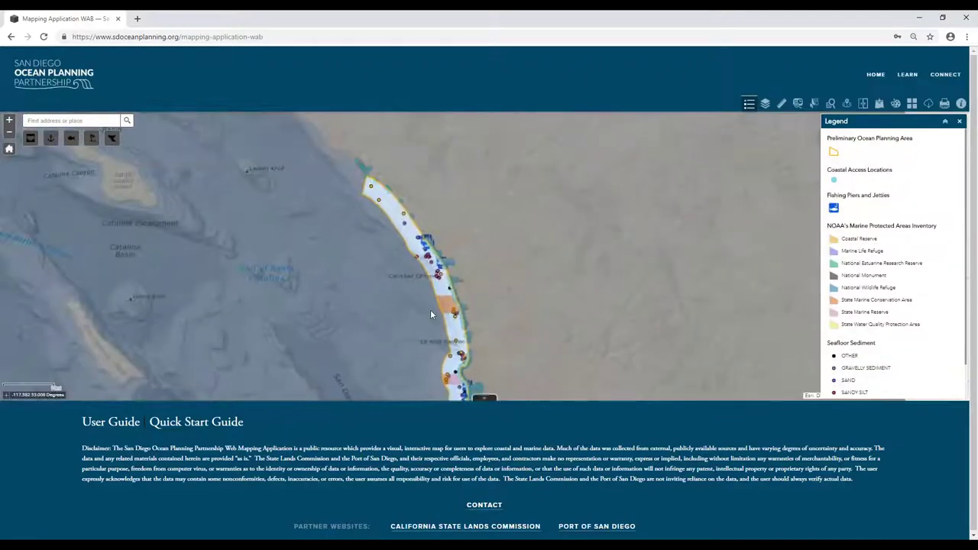
left_click_drag(430, 309, 432, 245)
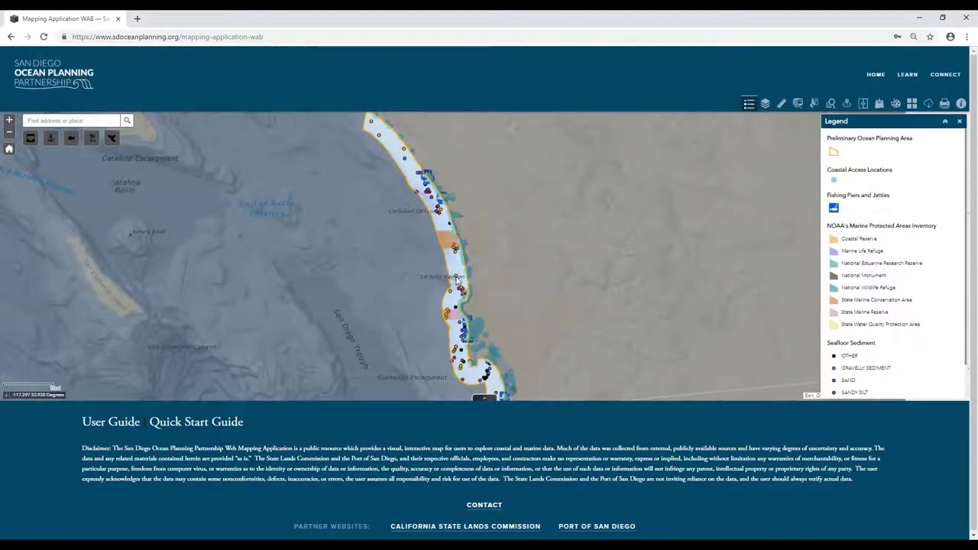
scroll(396, 158, "up", 2)
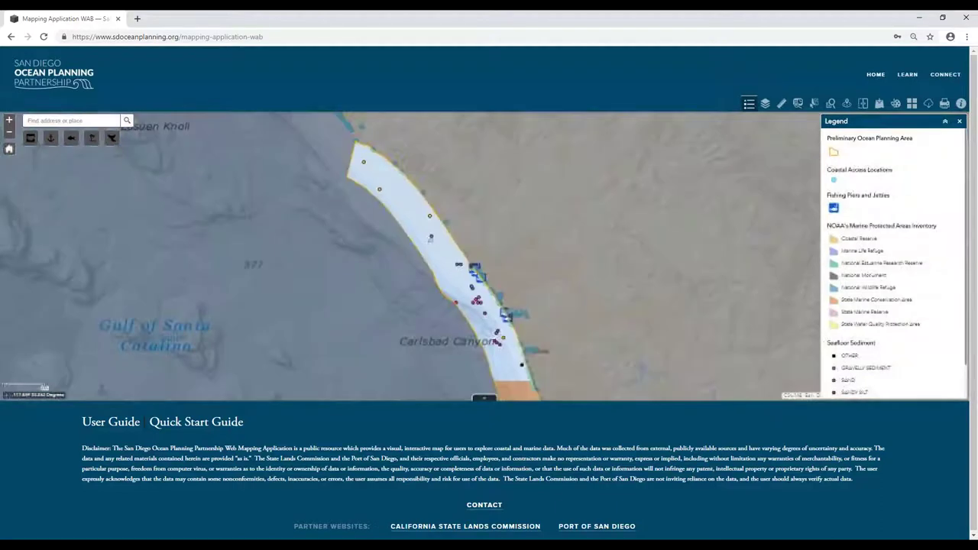
left_click_drag(379, 227, 360, 164)
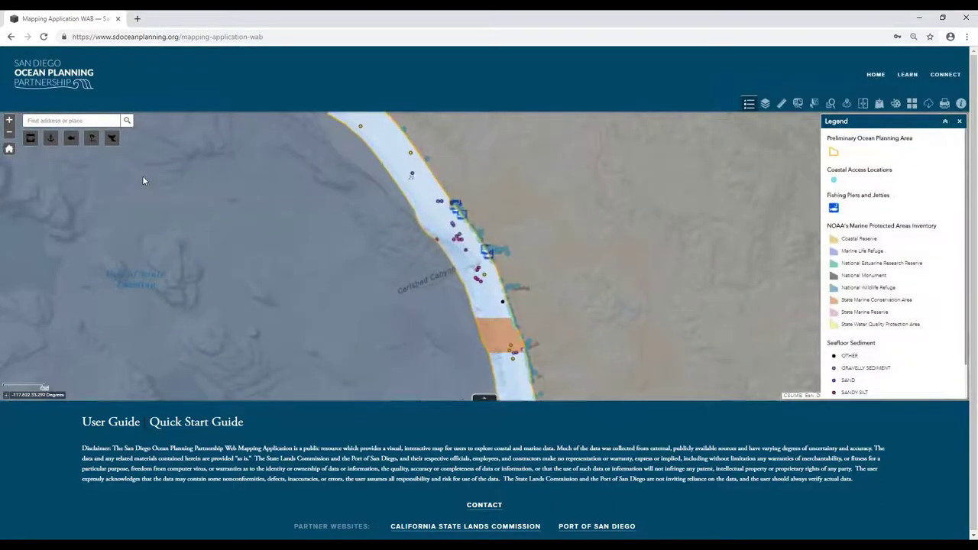
scroll(411, 175, "down", 2)
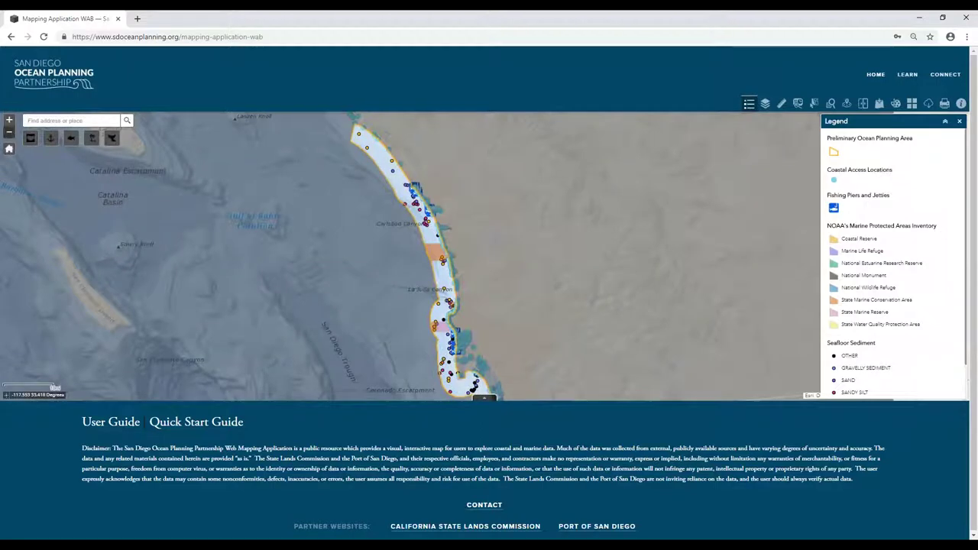
Step: Zoom in on the coast in stages, restoring the map's default extent between views and ending at a full-coast view
left_click(9, 150)
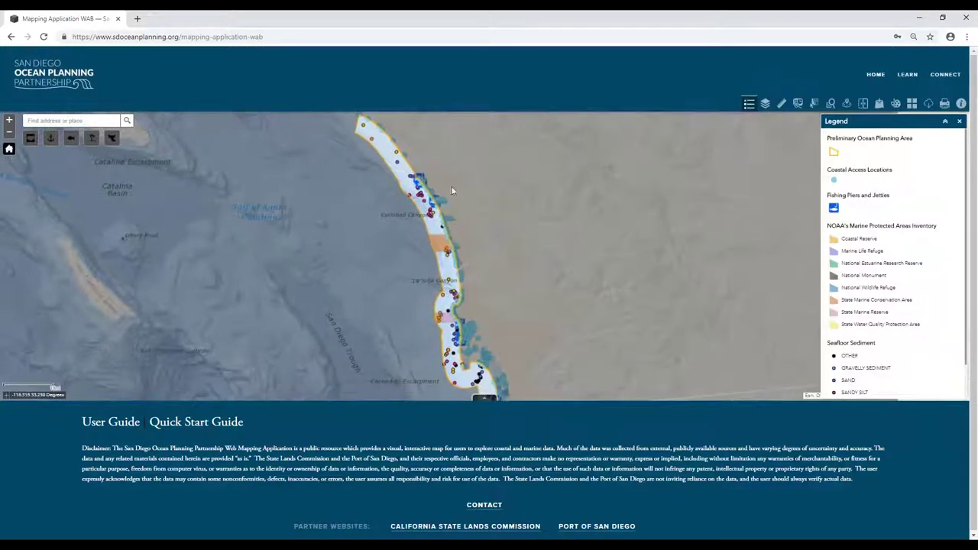
double_click(9, 120)
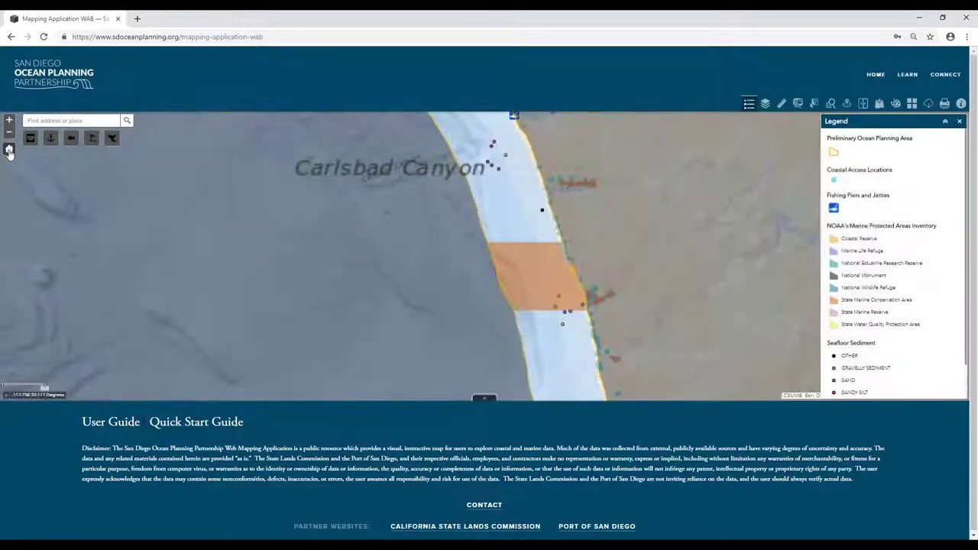
left_click(9, 150)
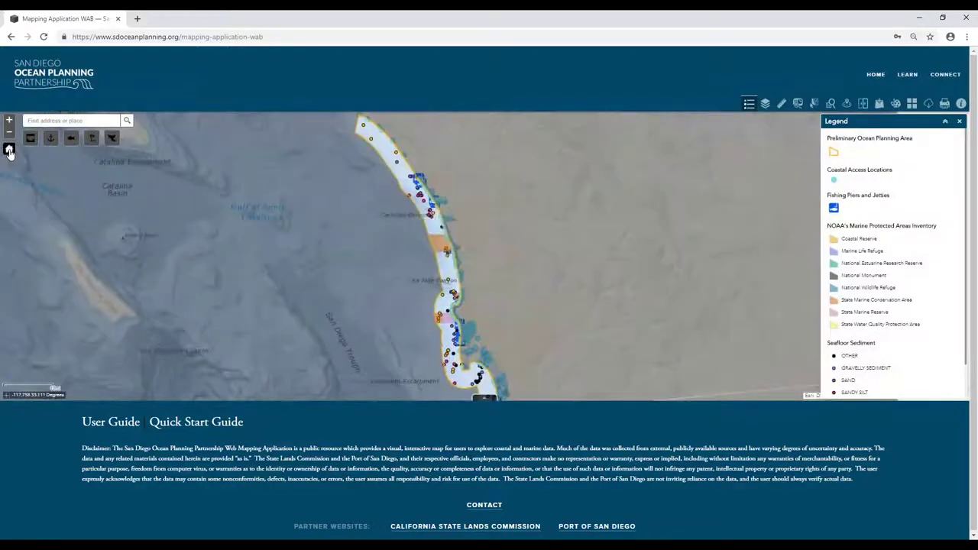
double_click(9, 121)
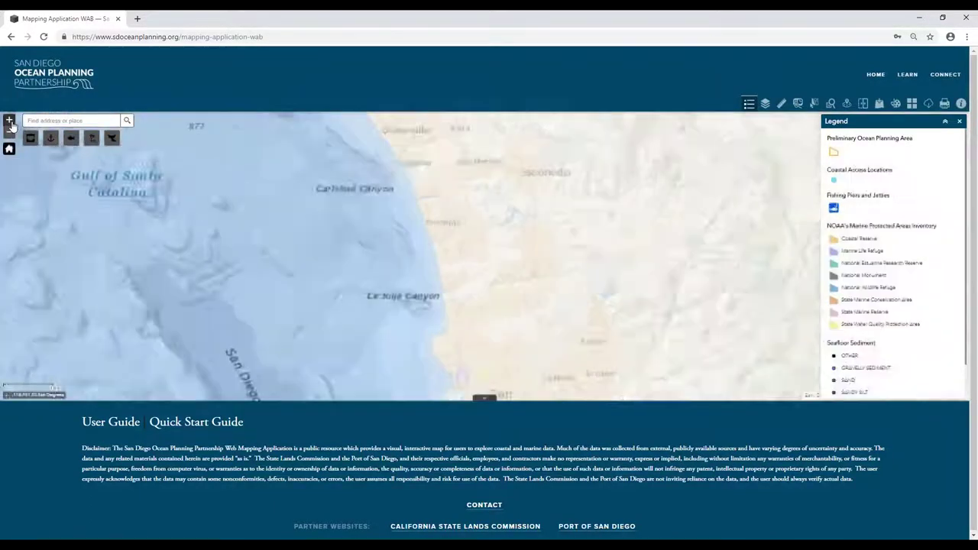
scroll(401, 189, "down", 2)
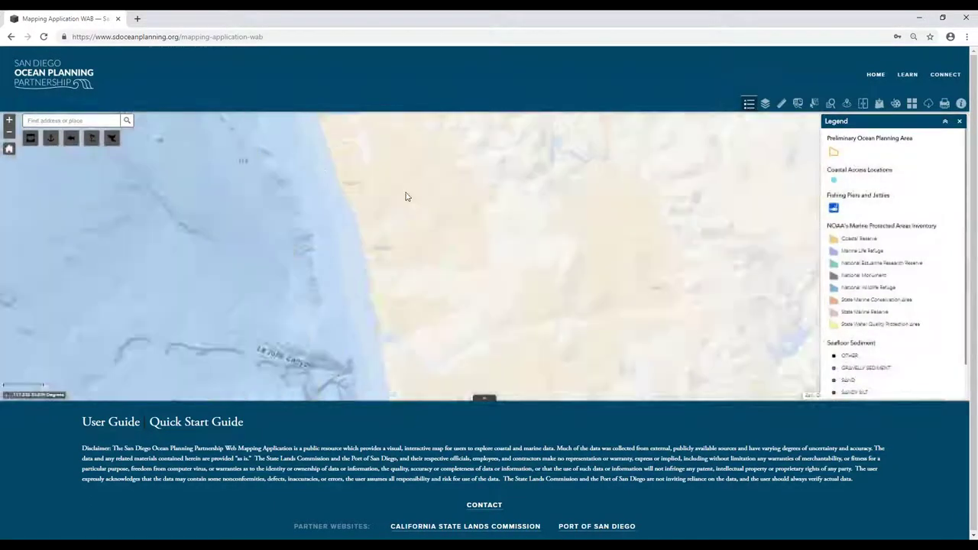
scroll(405, 196, "down", 1)
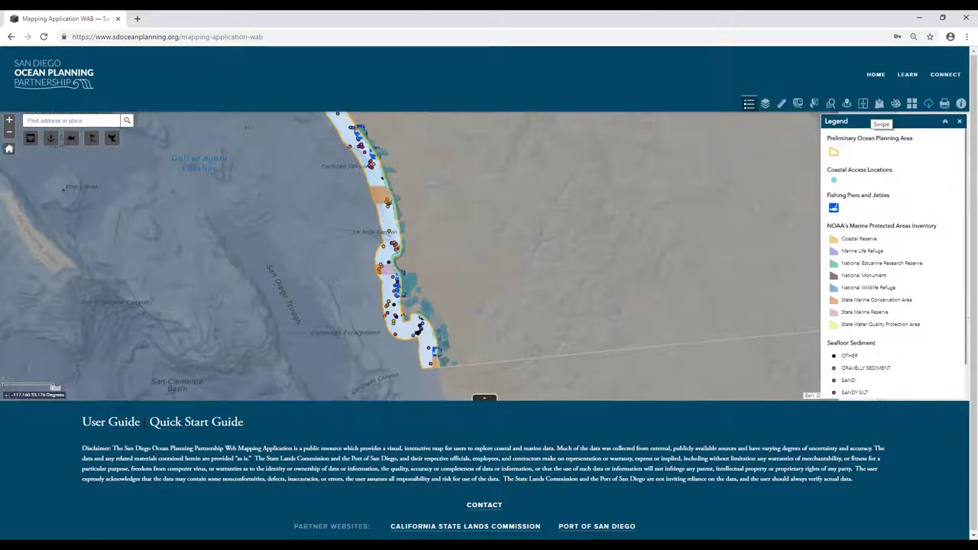
Step: Recentre the map on the planning area and review the legend through its Seafloor Sediment entries
left_click_drag(439, 191, 509, 227)
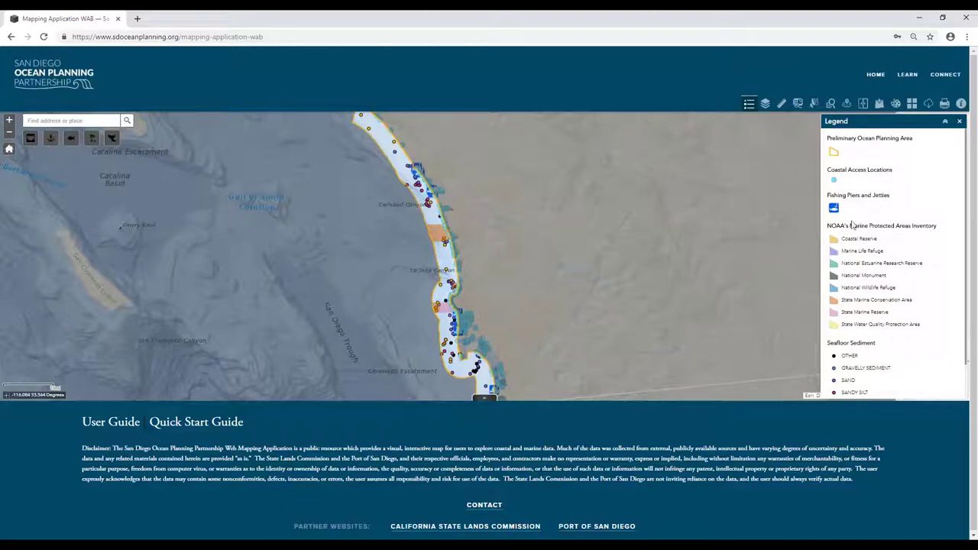
scroll(851, 225, "down", 1)
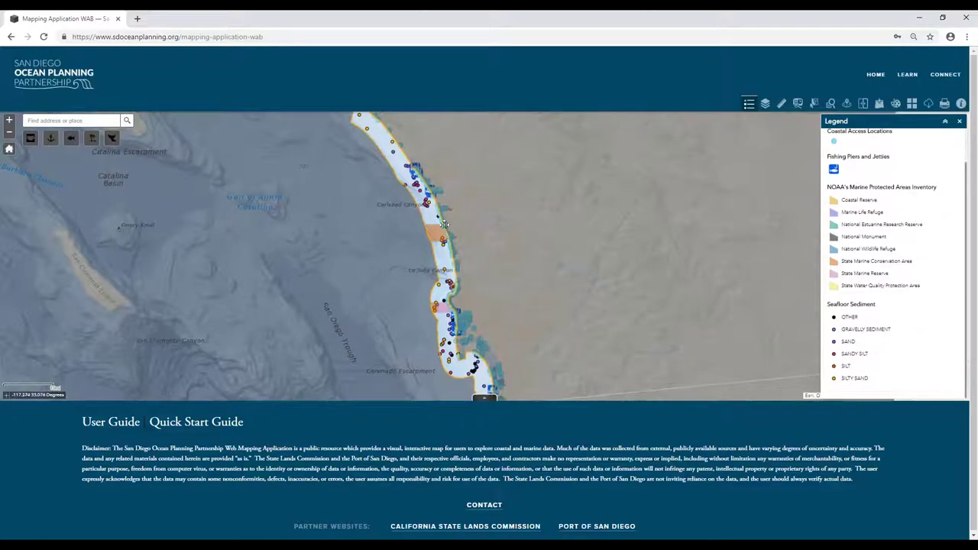
left_click_drag(444, 224, 428, 237)
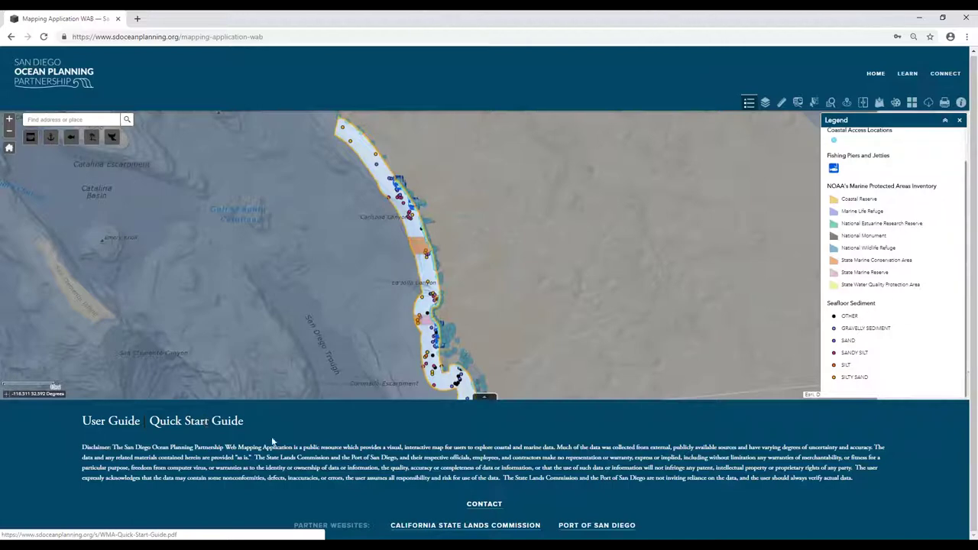
Step: Open the User Guide and go from its table of contents to the Screening Tool and Report section
left_click(131, 420)
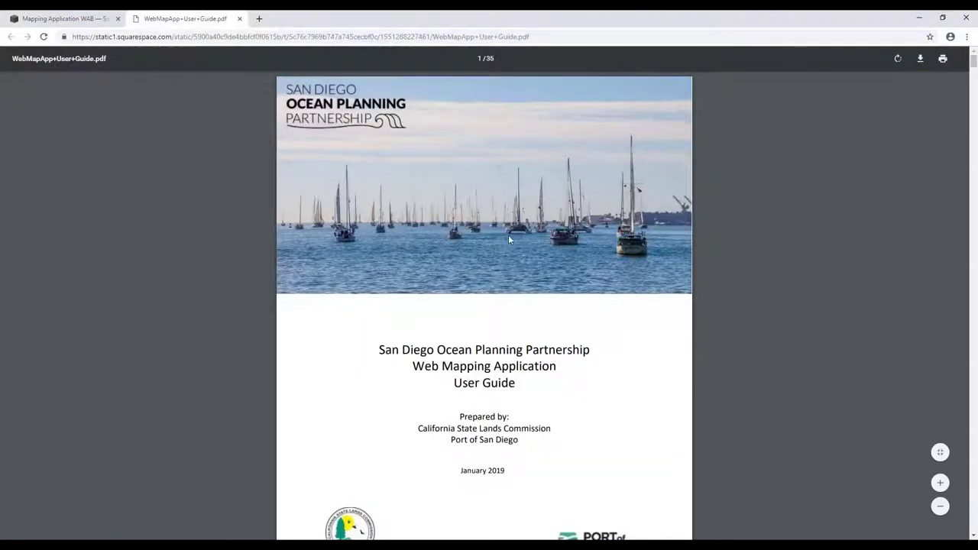
scroll(508, 239, "down", 7)
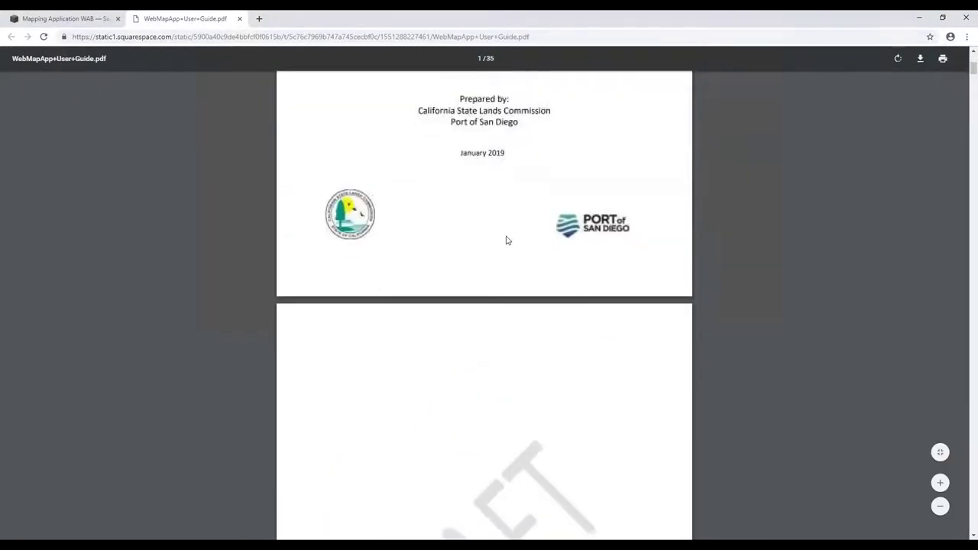
scroll(504, 241, "down", 7)
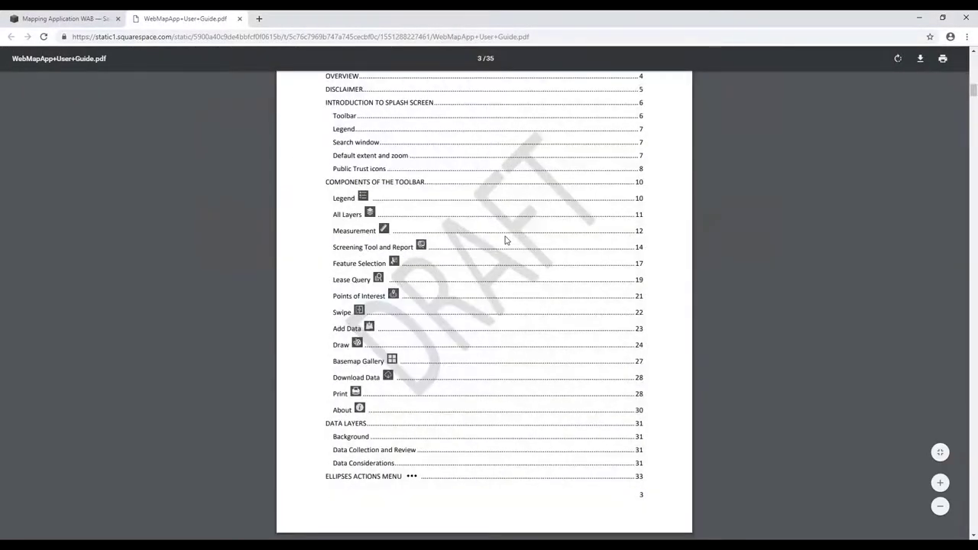
left_click(382, 247)
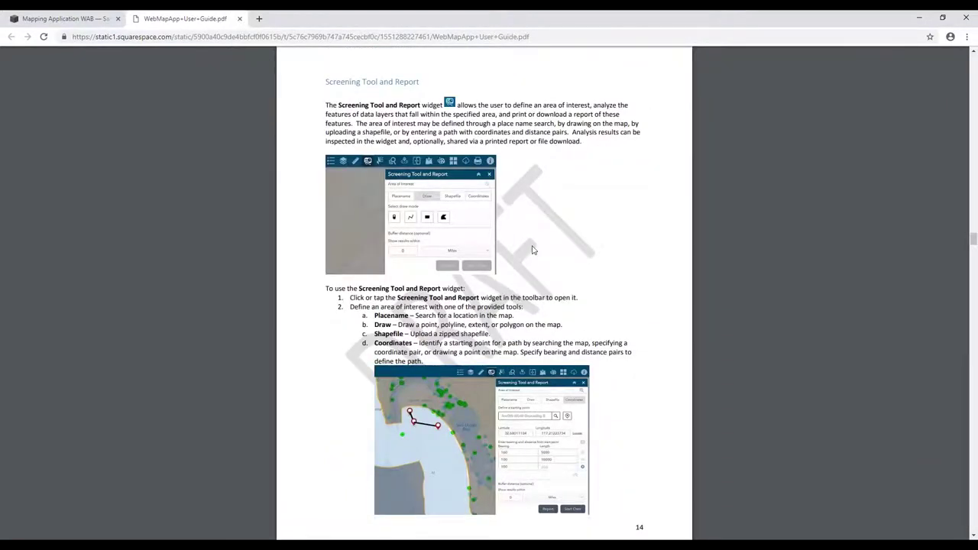
Step: Return to the mapping application and open the Quick Start Guide to read its Toolbar and Public Trust Icons page
left_click(81, 20)
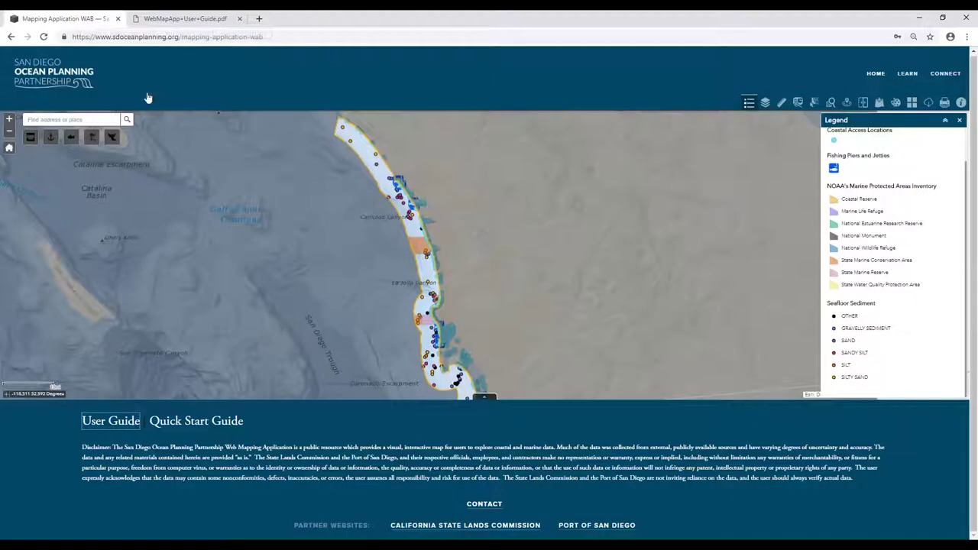
left_click(229, 421)
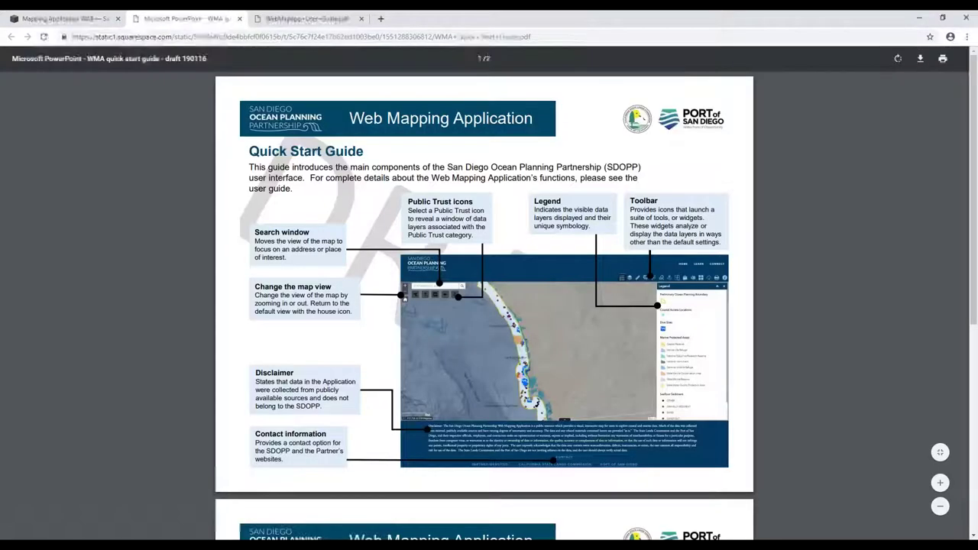
scroll(484, 305, "down", 3)
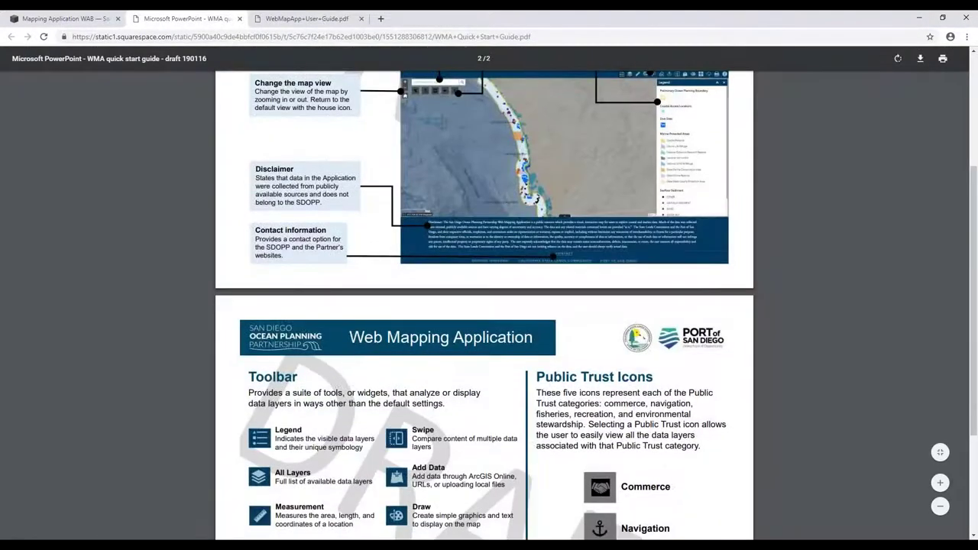
scroll(484, 305, "down", 2)
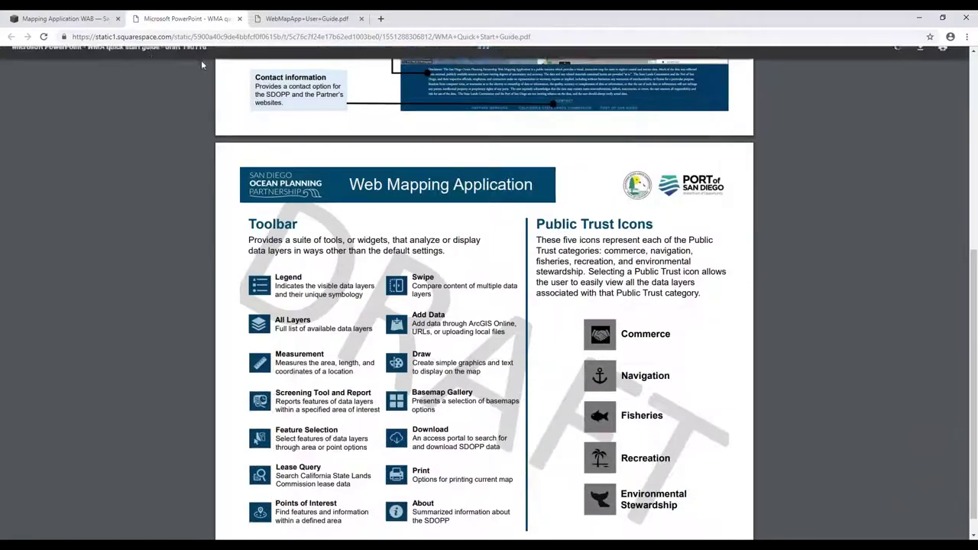
Step: Back in the mapping application, view the Commerce, Navigation and Navy Operations, Fisheries, Recreation and Environmental Stewardship layer lists, then close the last list
left_click(69, 18)
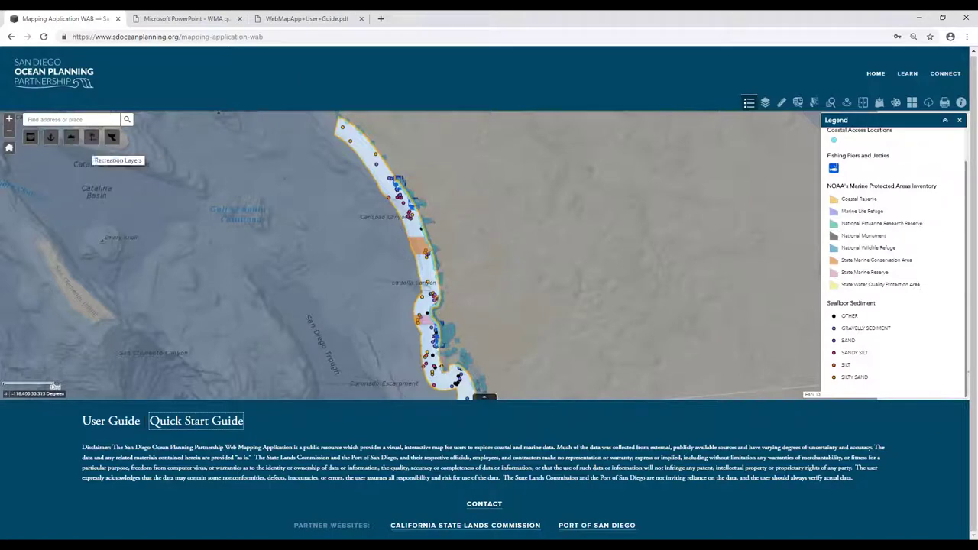
left_click(32, 139)
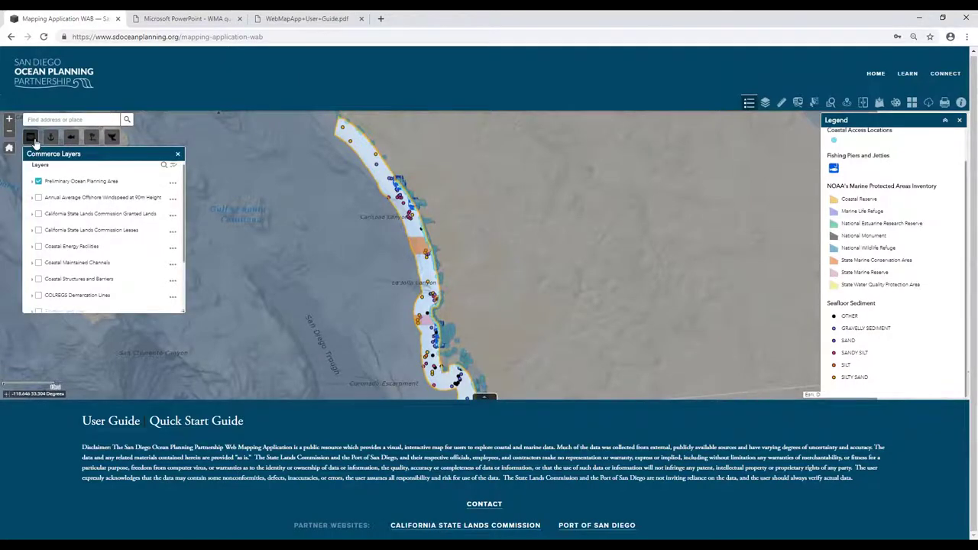
left_click(51, 138)
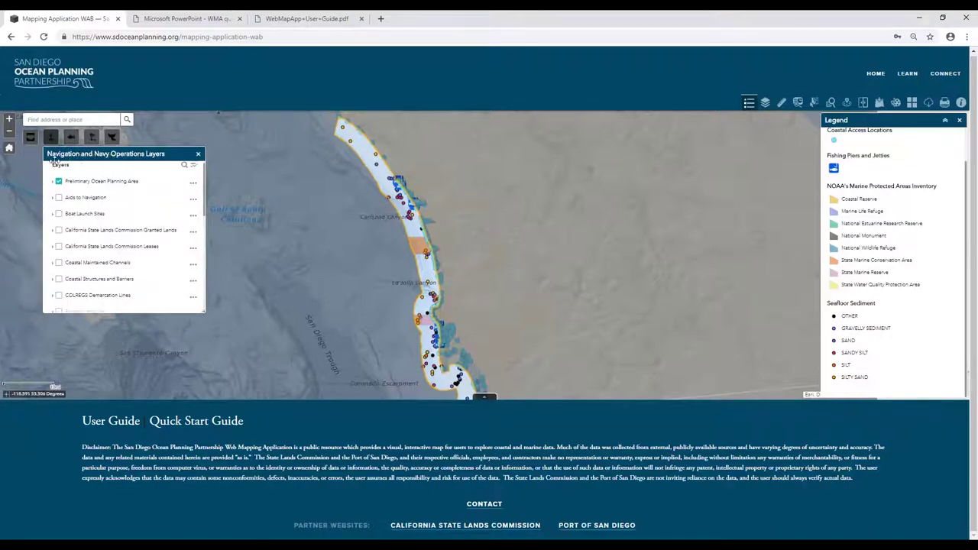
left_click(71, 139)
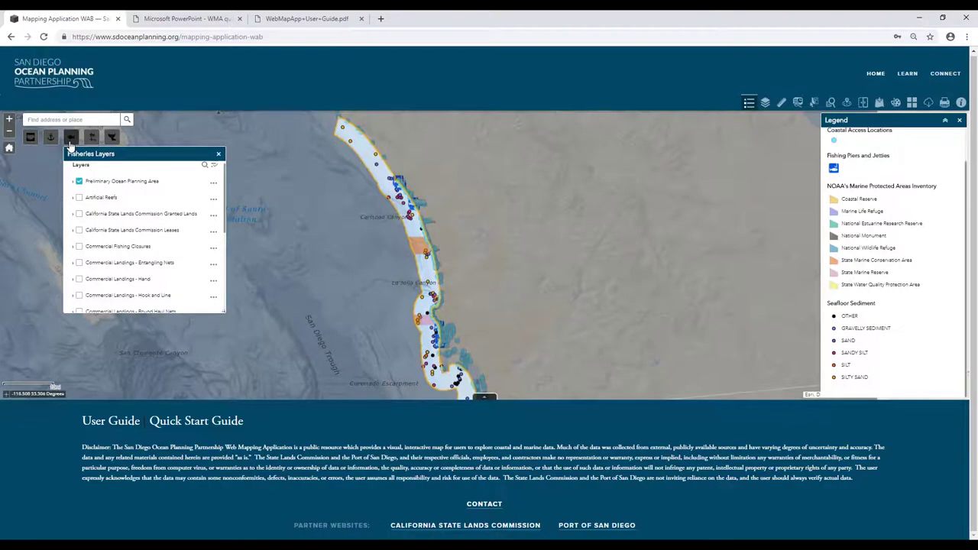
left_click(91, 139)
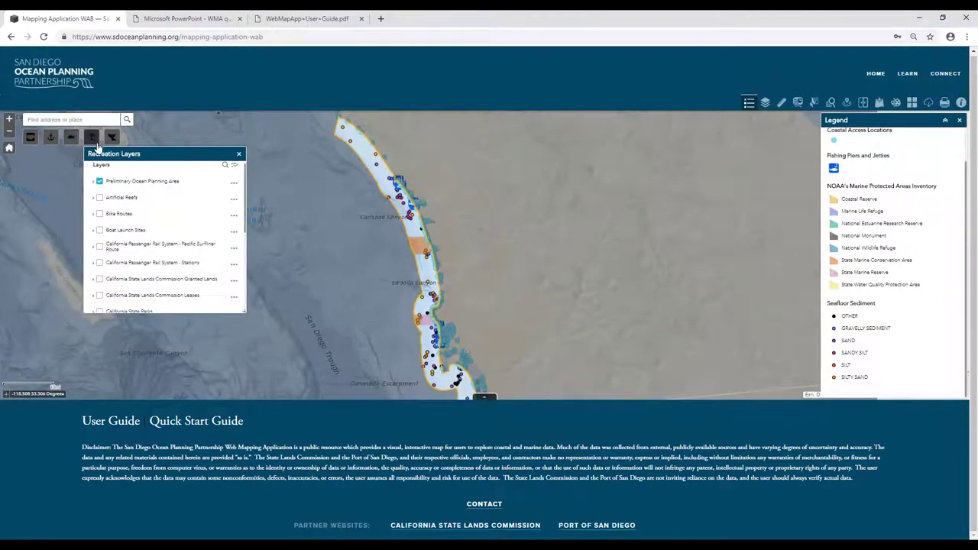
left_click(111, 137)
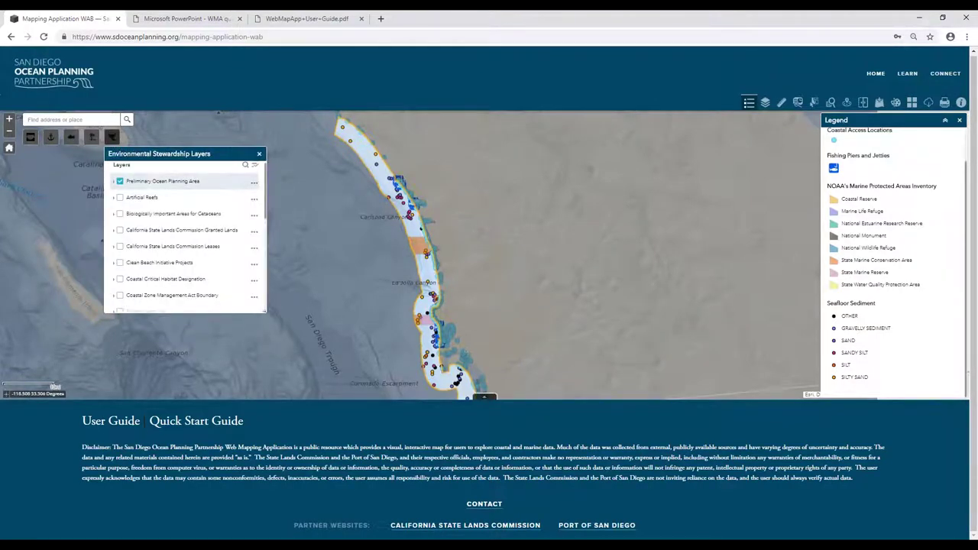
left_click(260, 154)
left_click_drag(329, 195, 342, 170)
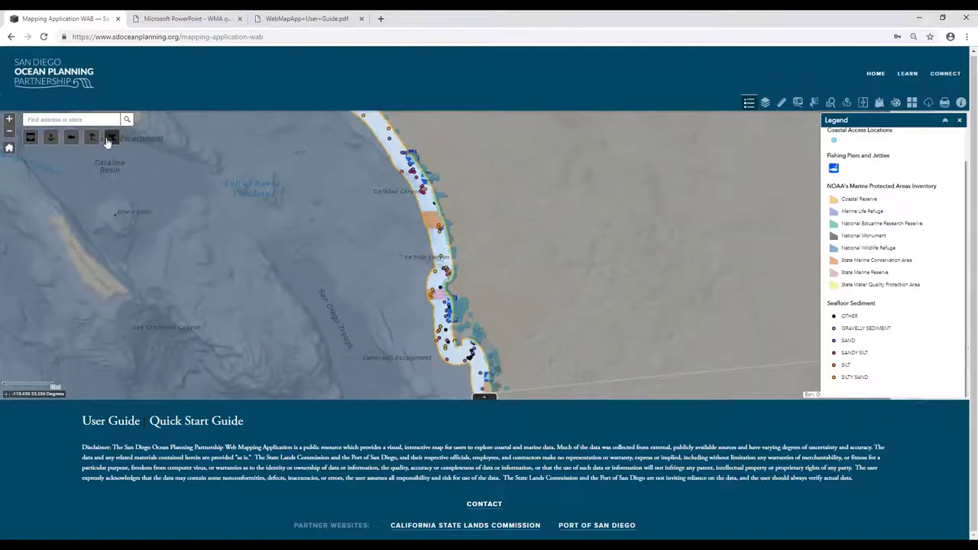
Step: Go through the Public Trust layer lists again from Environmental Stewardship back to Commerce, ending with the Fisheries layers open
left_click(110, 138)
left_click(91, 138)
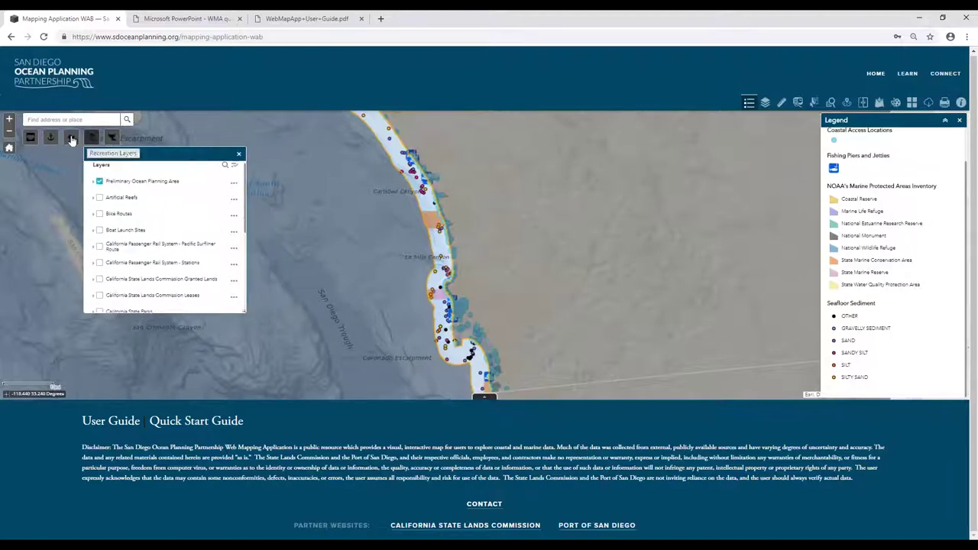
left_click(71, 138)
left_click(51, 138)
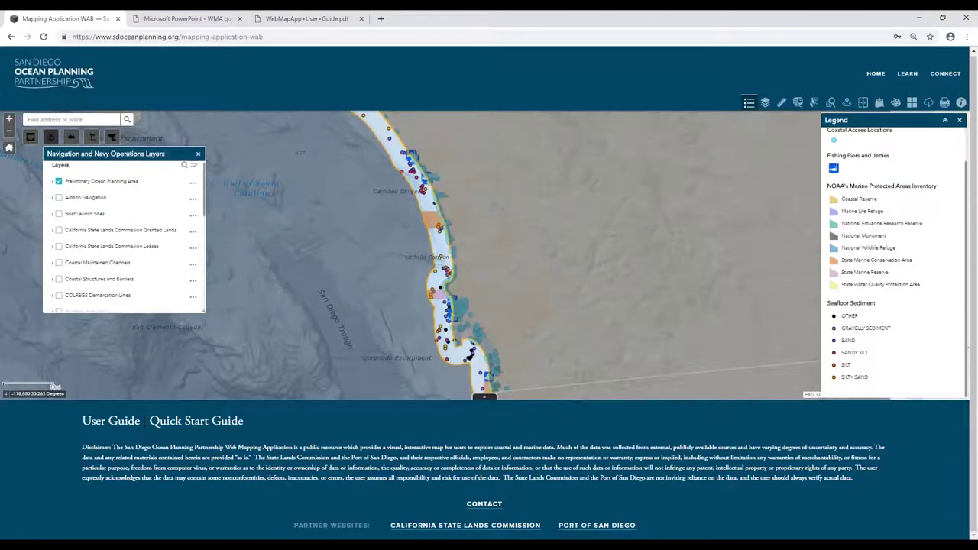
left_click(31, 137)
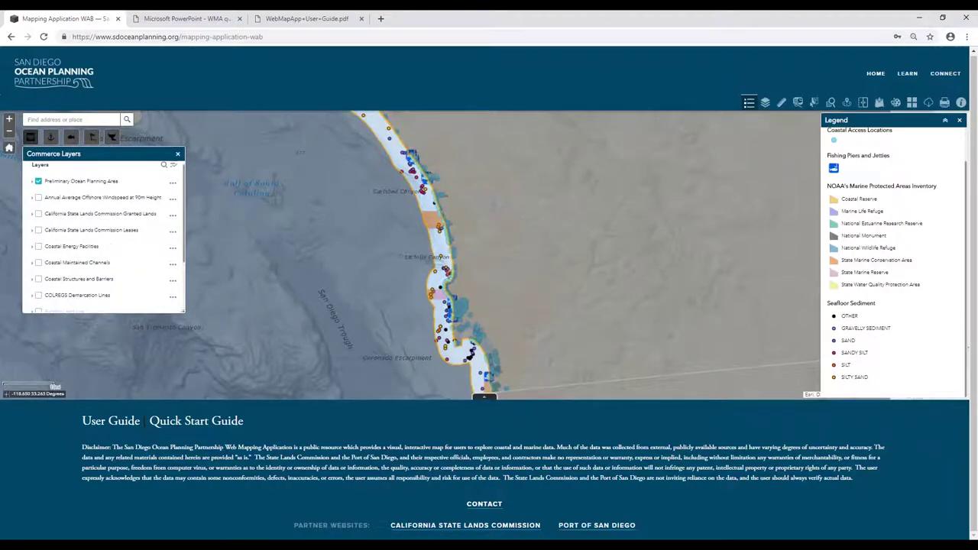
left_click(50, 138)
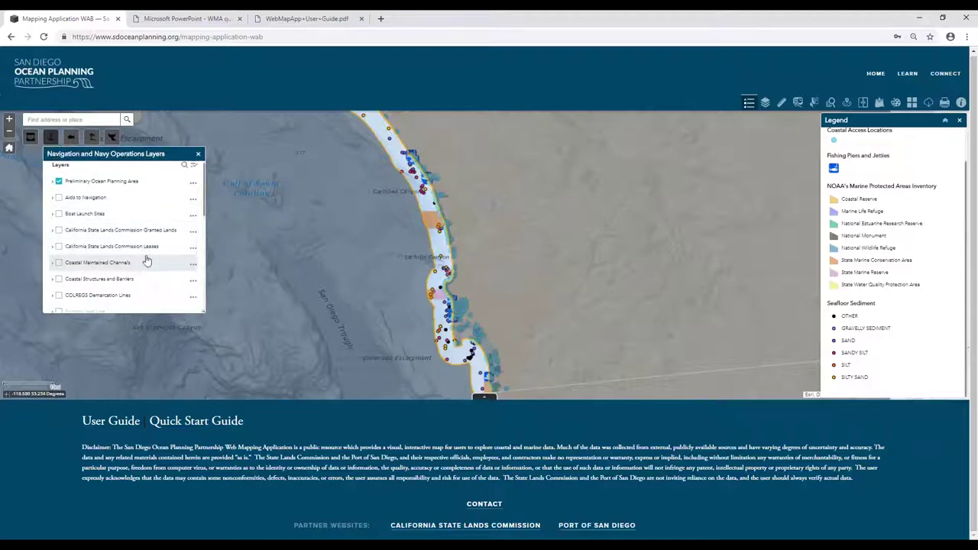
left_click(71, 138)
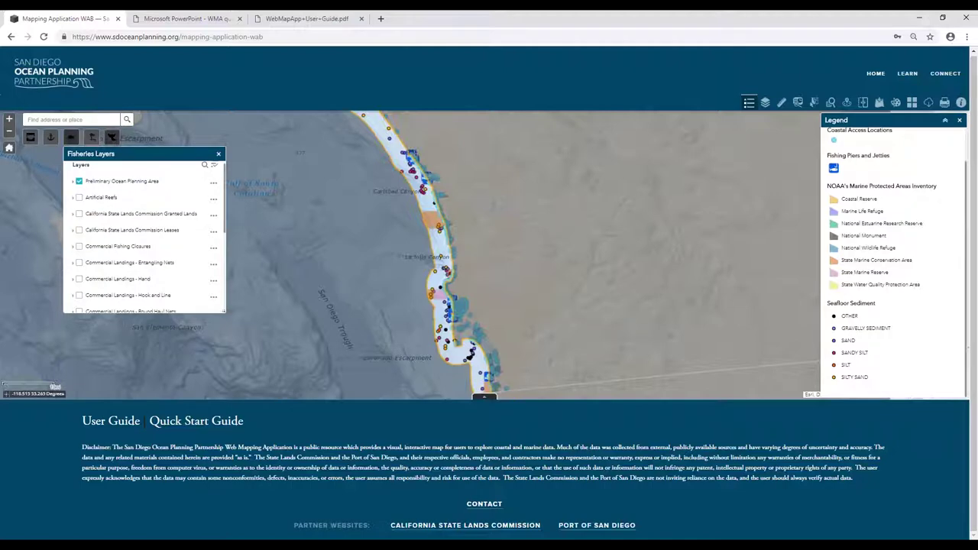
Step: Open the All Layers list, look through its layers, and close it again
left_click(767, 104)
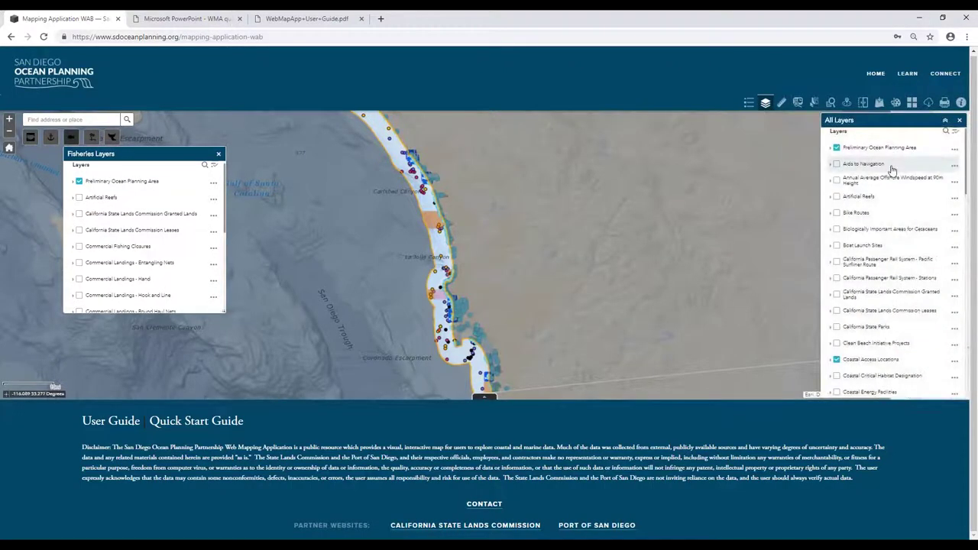
scroll(890, 174, "down", 5)
scroll(889, 175, "down", 10)
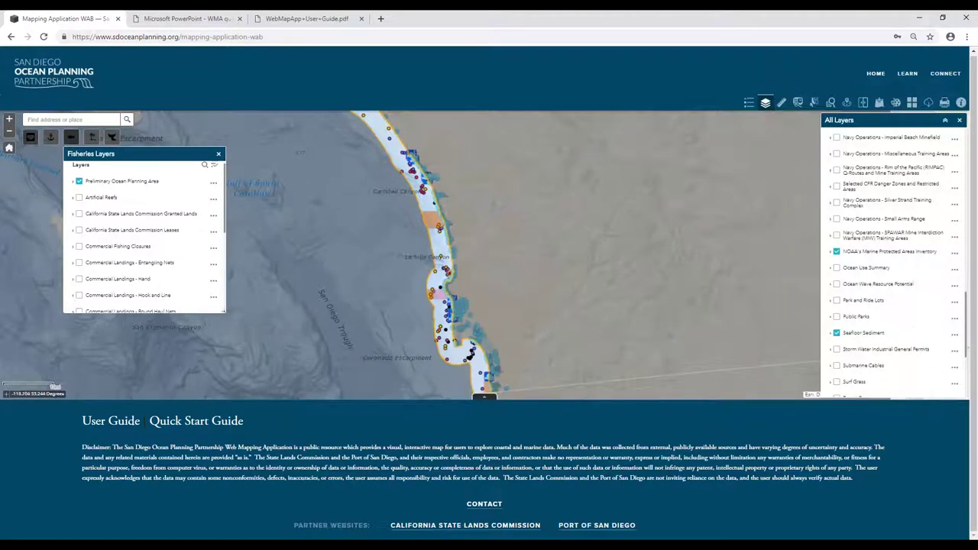
scroll(907, 183, "up", 10)
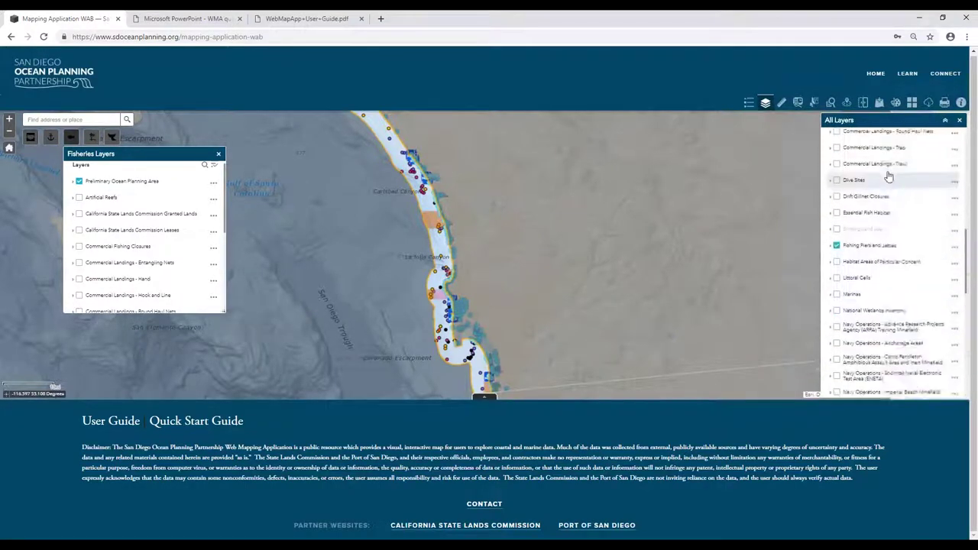
left_click(765, 103)
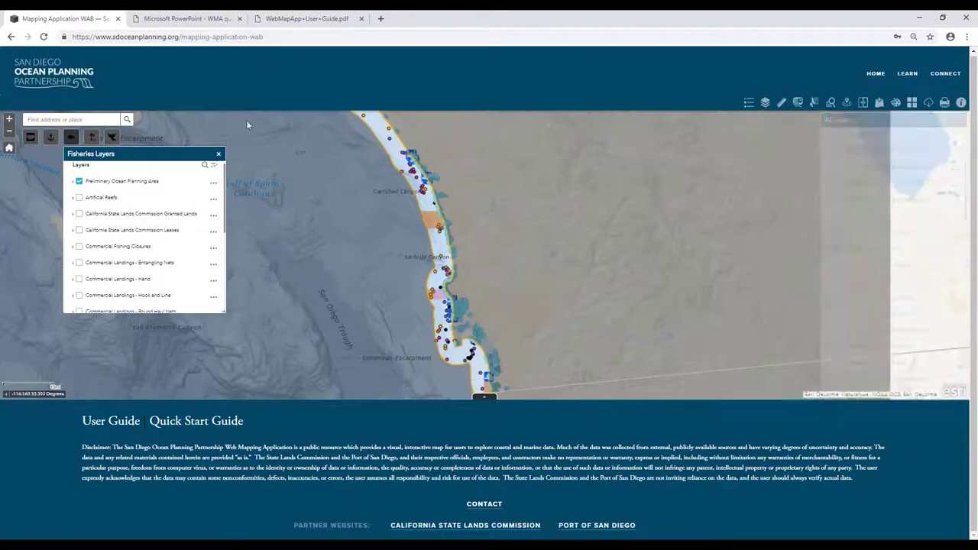
Step: Open the Navigation and Navy Operations layer list and show its keyword search, then cancel the search
left_click(51, 136)
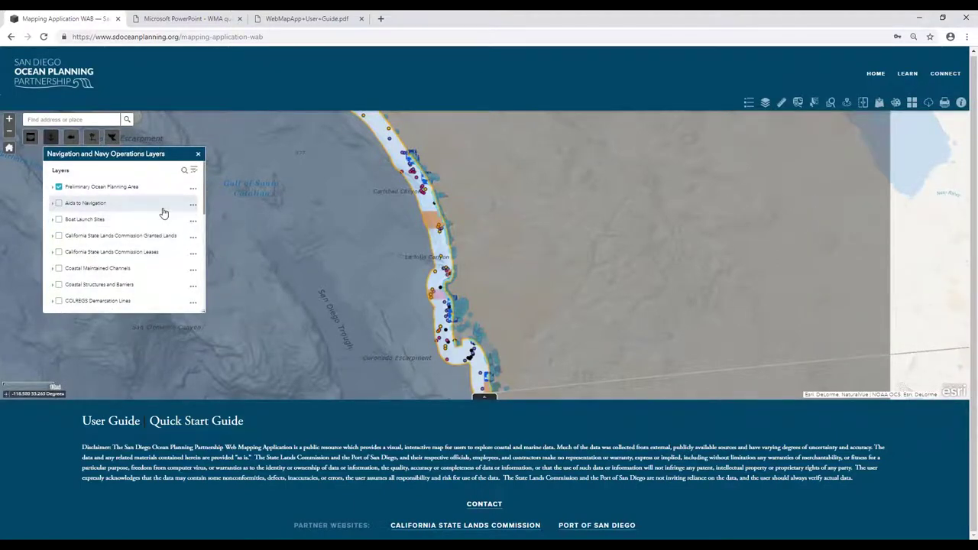
left_click(184, 169)
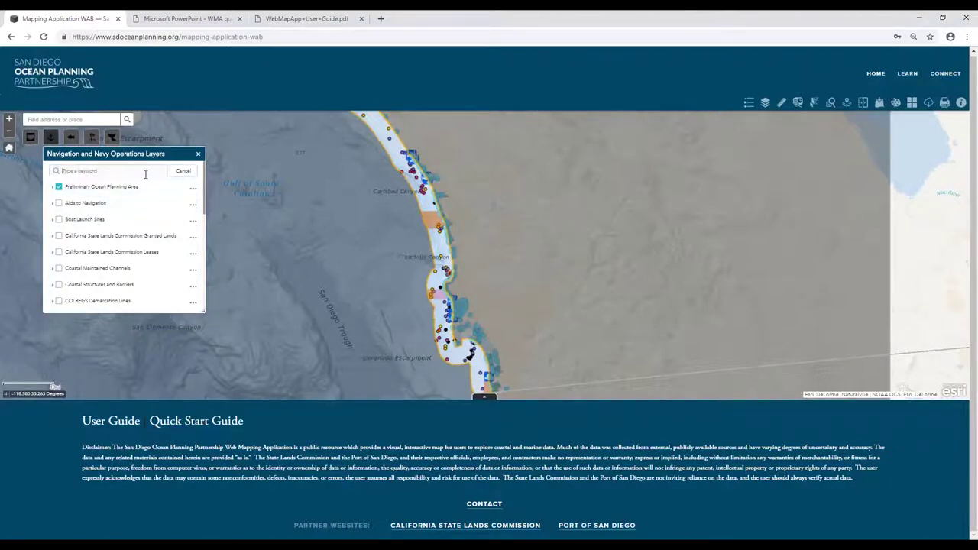
left_click(184, 170)
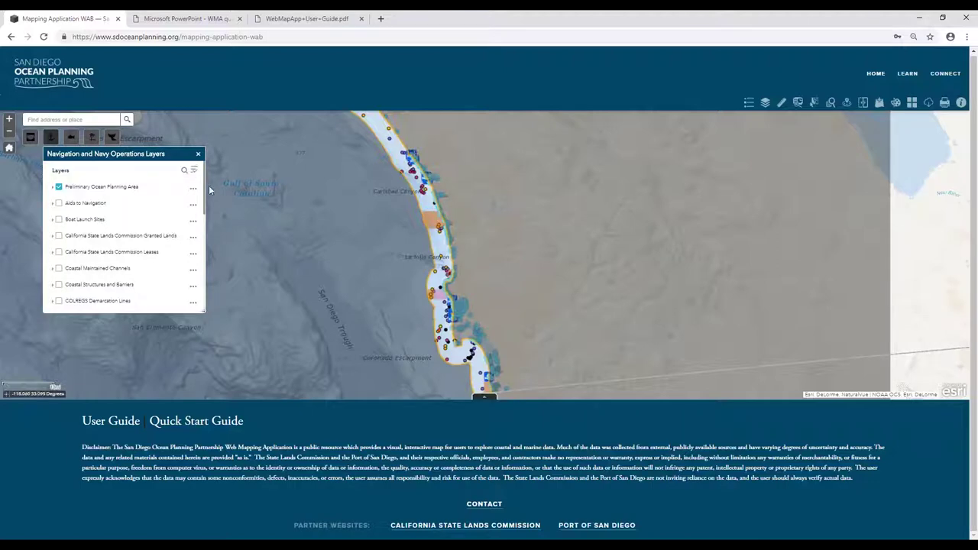
Step: Expand all layers in the Navigation and Navy Operations list to review their symbols, then collapse them all
left_click(195, 171)
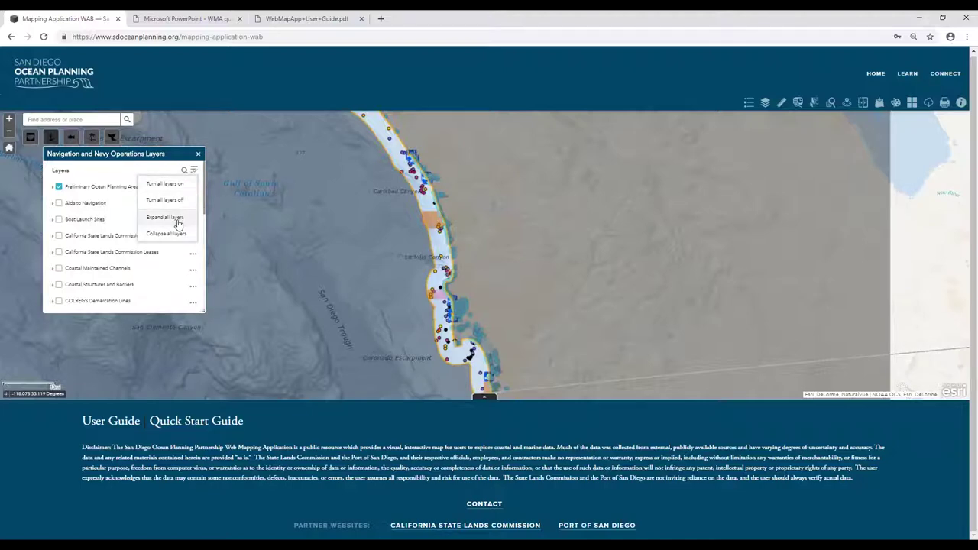
left_click_drag(308, 217, 366, 223)
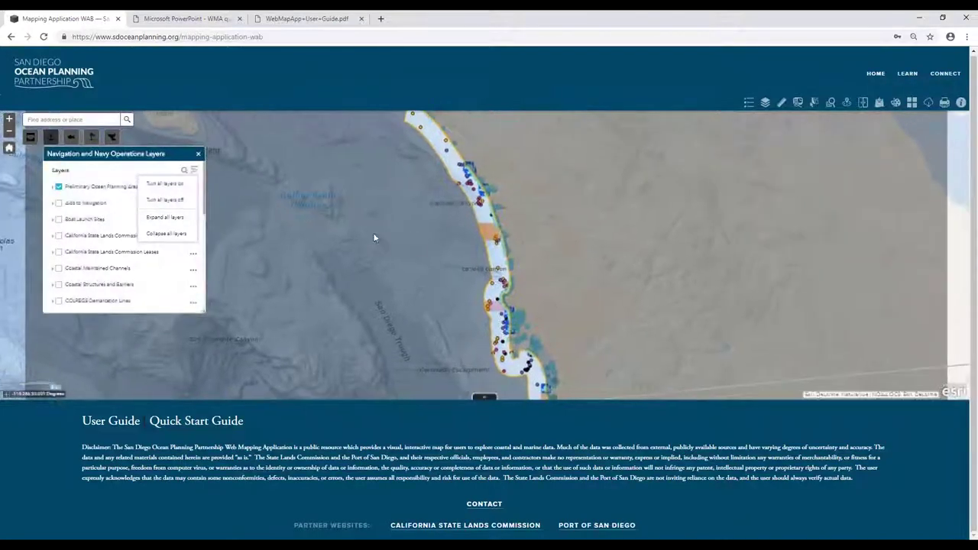
scroll(410, 236, "up", 2)
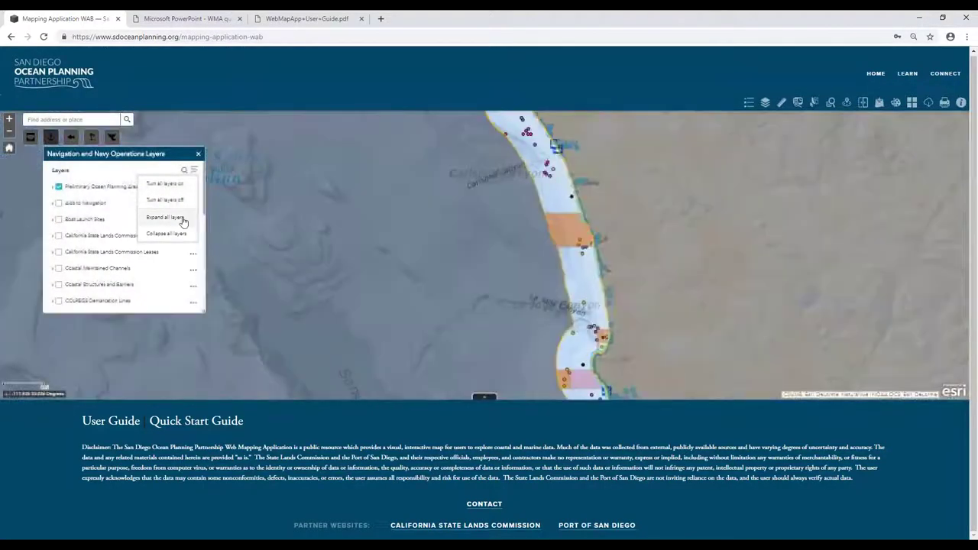
left_click(181, 218)
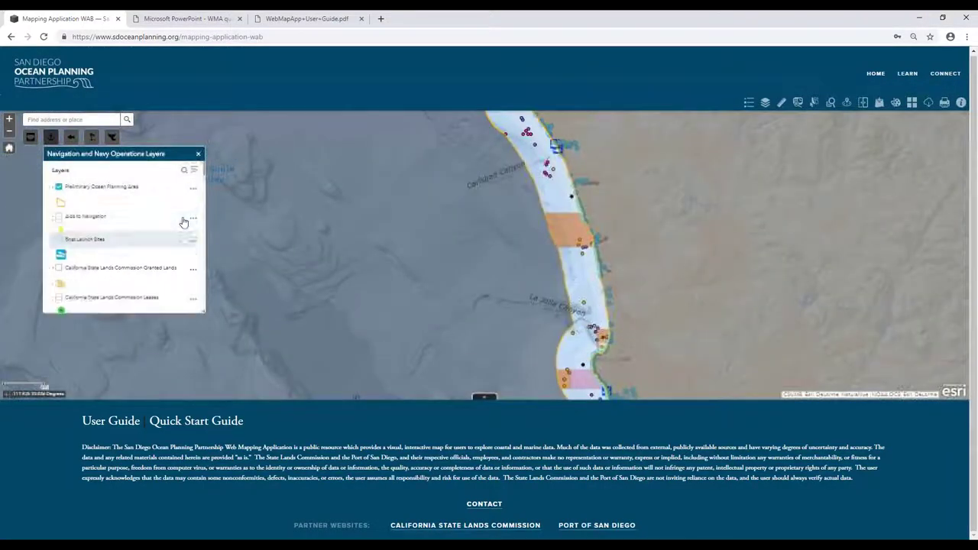
scroll(132, 220, "down", 2)
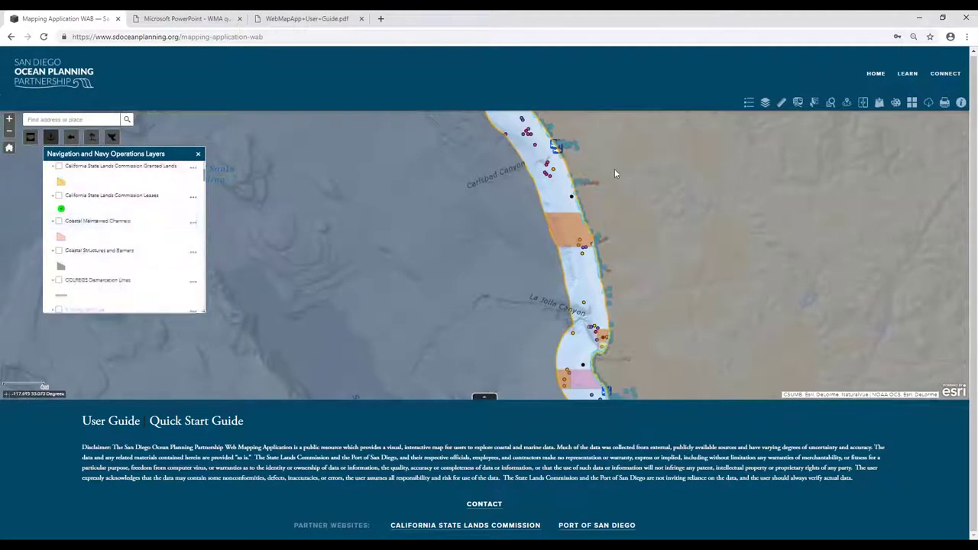
scroll(110, 251, "up", 3)
scroll(109, 229, "down", 5)
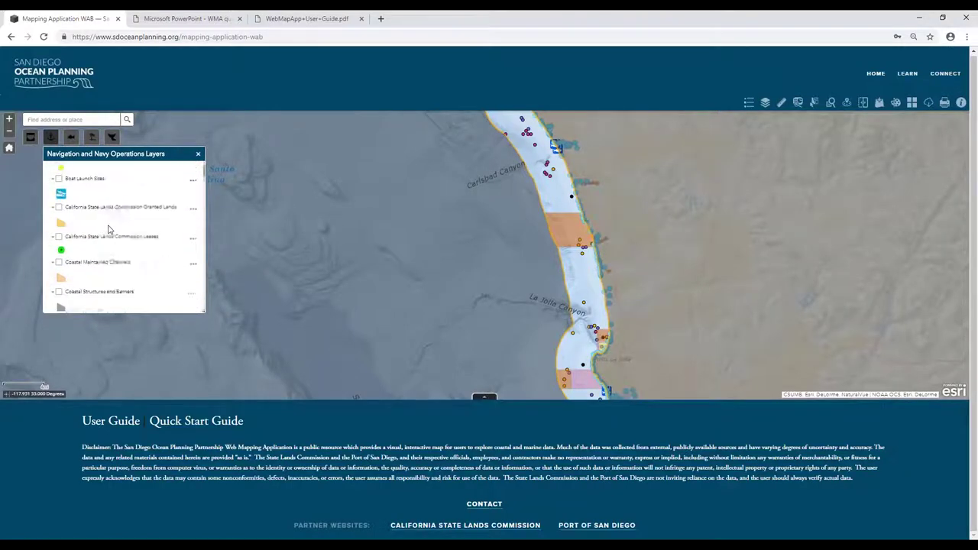
scroll(107, 247, "down", 3)
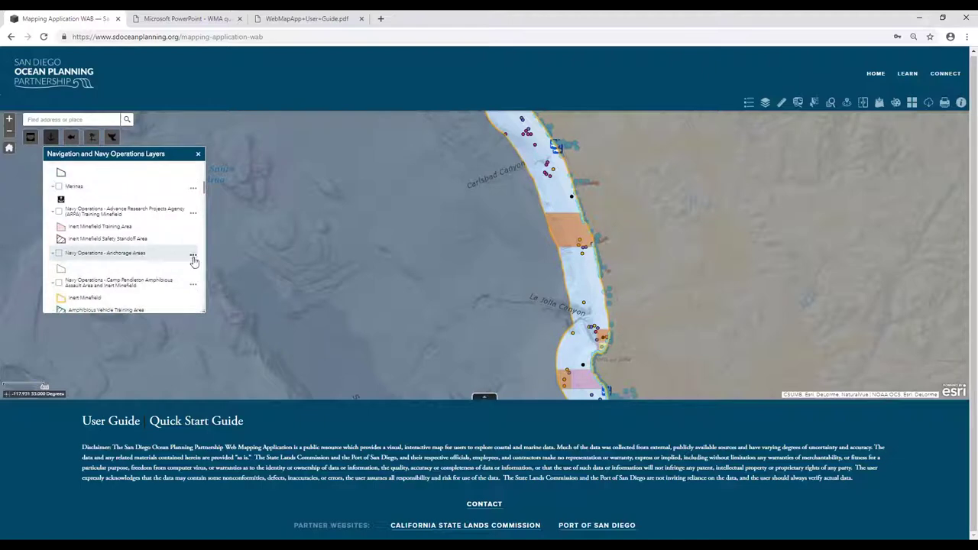
scroll(151, 232, "down", 2)
scroll(151, 232, "up", 10)
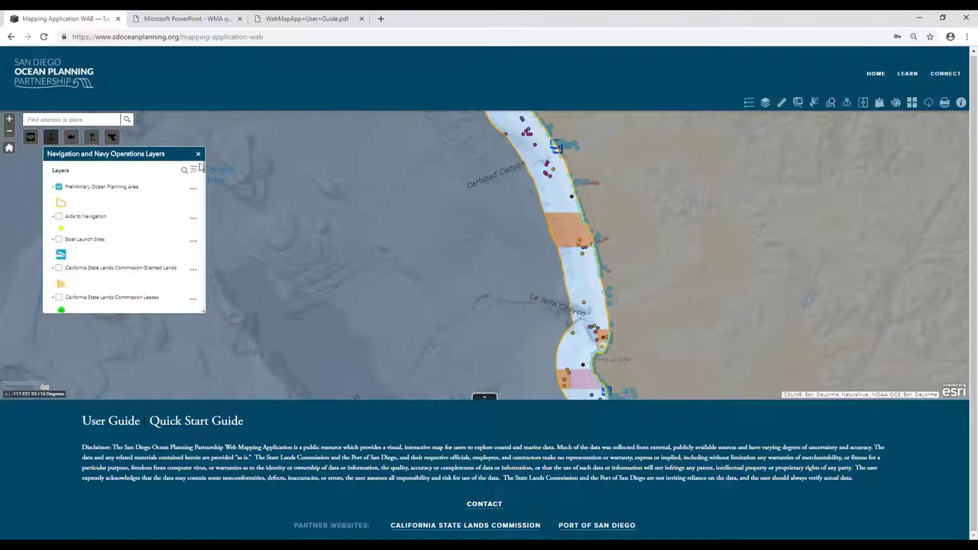
left_click(194, 169)
left_click(172, 233)
Step: Turn on the Navy Operations - Silver Strand Training Complex layer for the waters off the San Diego Peninsula
scroll(168, 187, "down", 3)
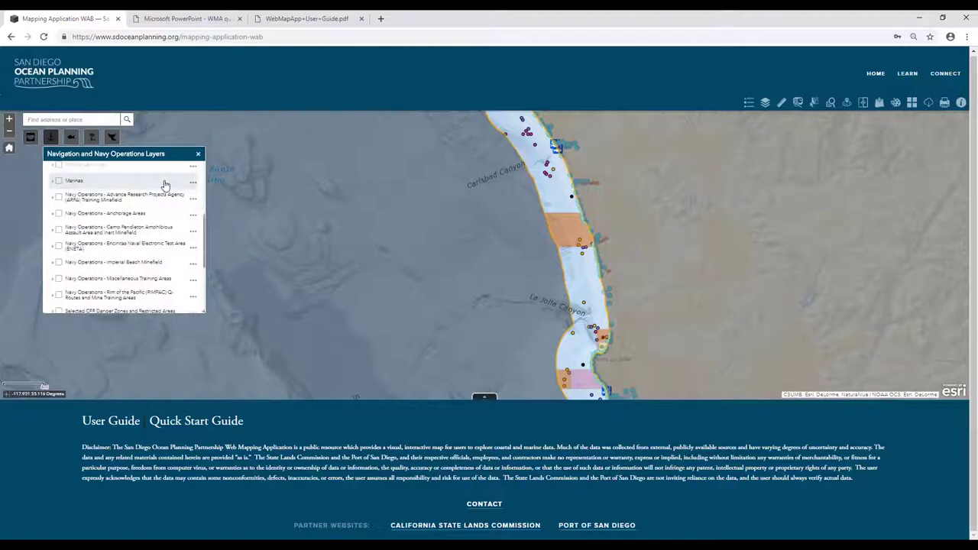
scroll(168, 193, "down", 2)
left_click_drag(504, 289, 379, 255)
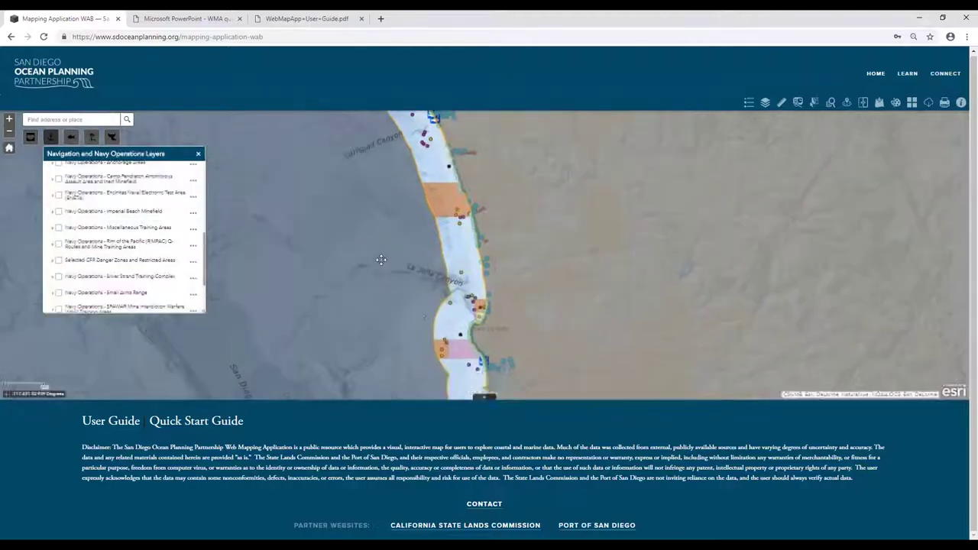
left_click_drag(435, 290, 443, 168)
scroll(509, 356, "up", 2)
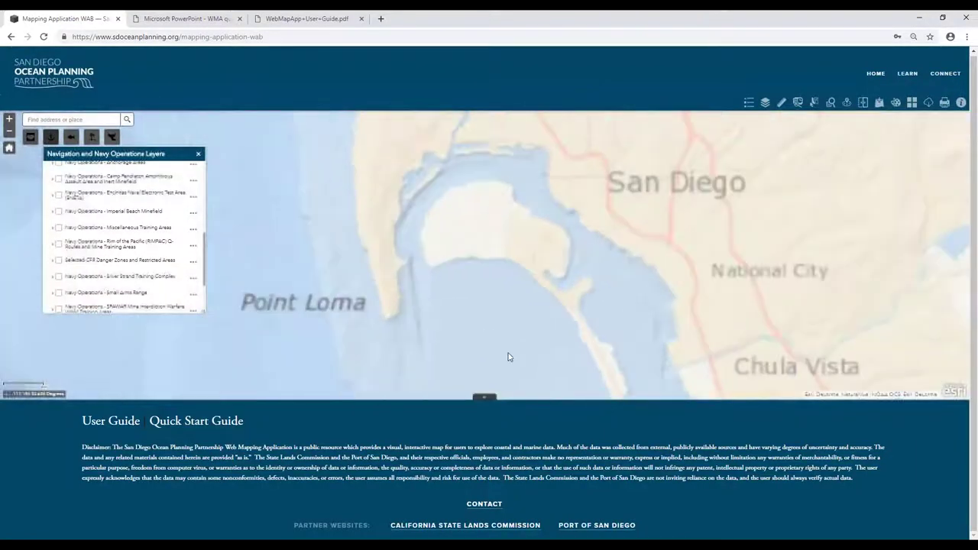
left_click_drag(459, 283, 423, 196)
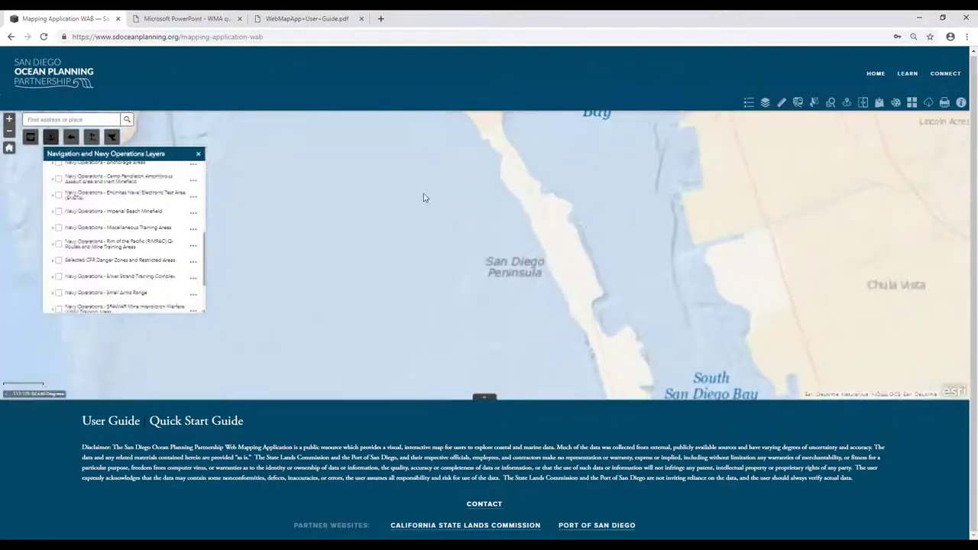
scroll(428, 221, "up", 1)
scroll(138, 226, "down", 2)
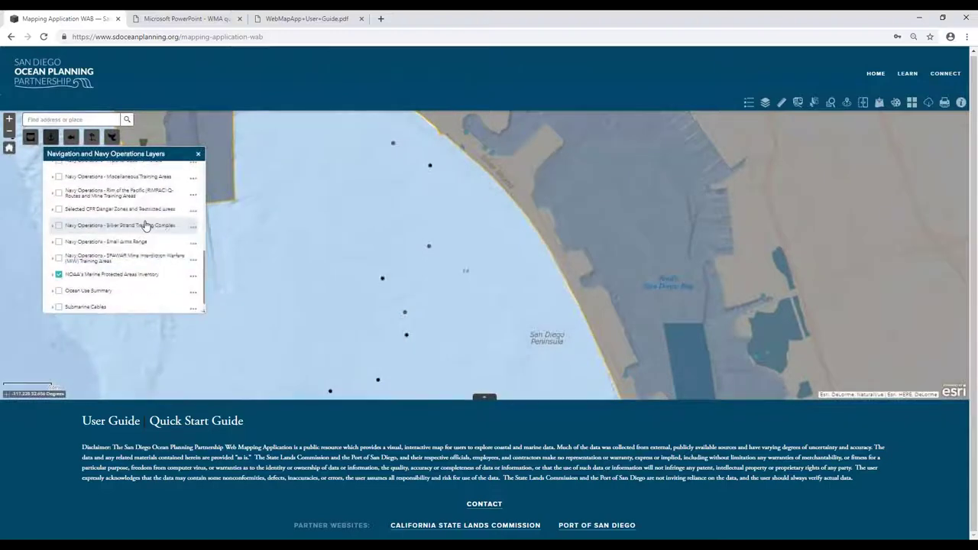
left_click(60, 227)
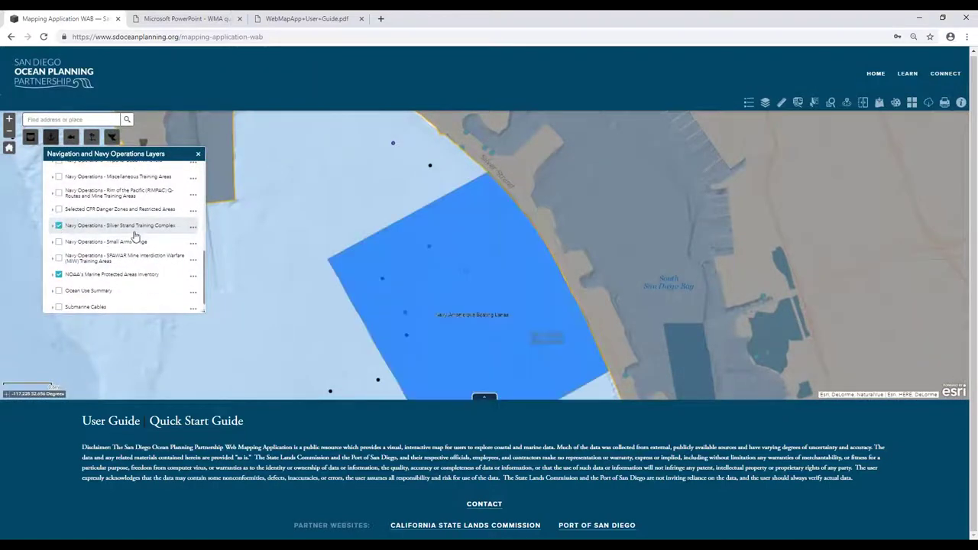
left_click(138, 227)
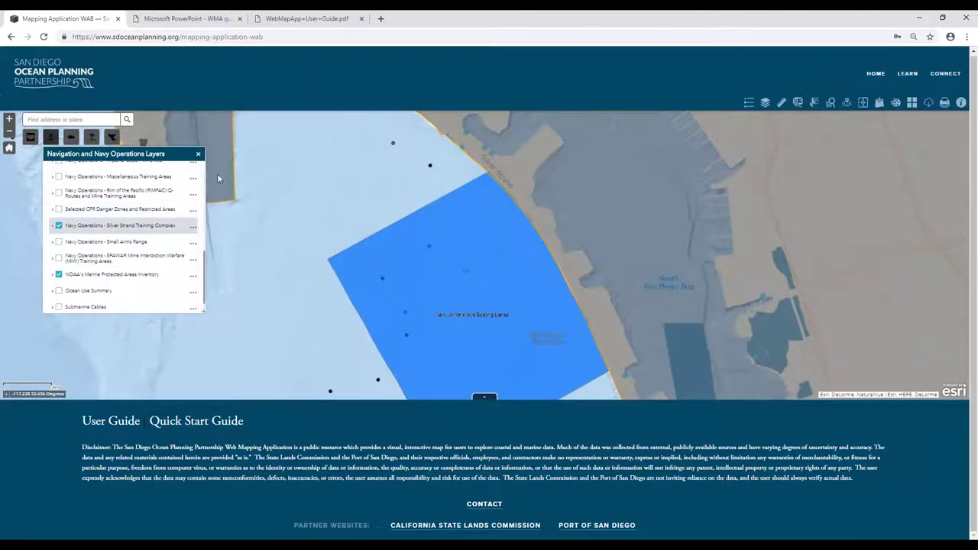
left_click_drag(372, 198, 371, 233)
left_click_drag(413, 299, 377, 244)
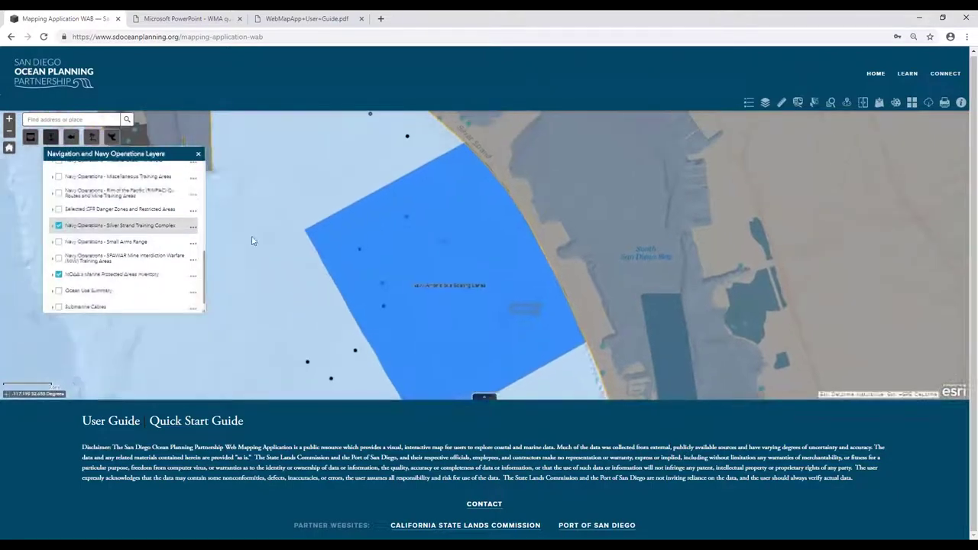
Step: Set the Silver Strand Training Complex layer's transparency to about one third and open the pop-up for its Navy Amphibious Boating Lanes area
left_click(192, 229)
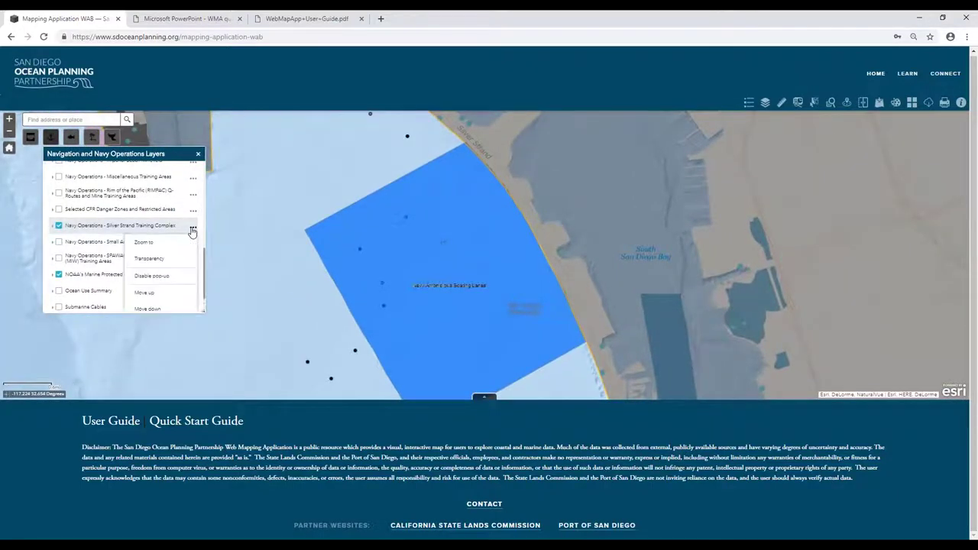
scroll(192, 231, "down", 1)
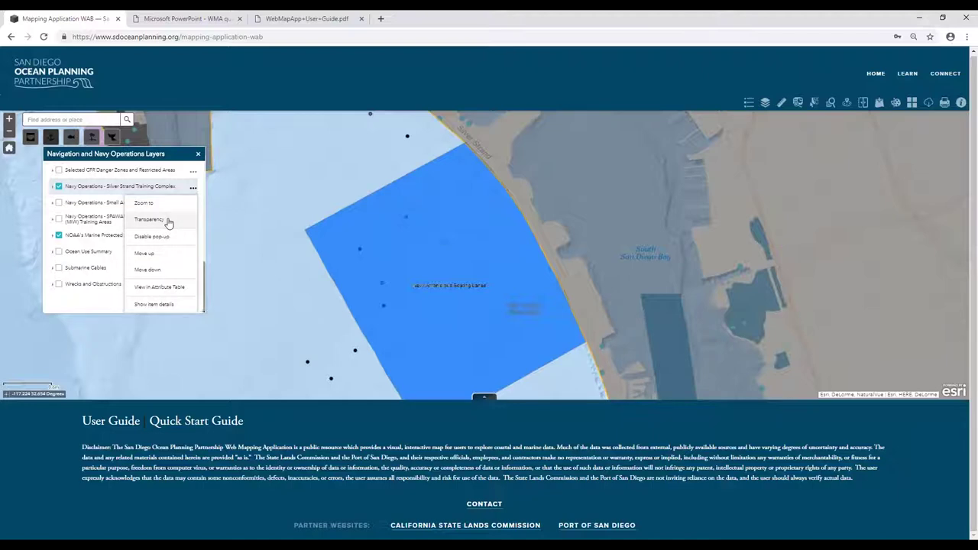
left_click(168, 223)
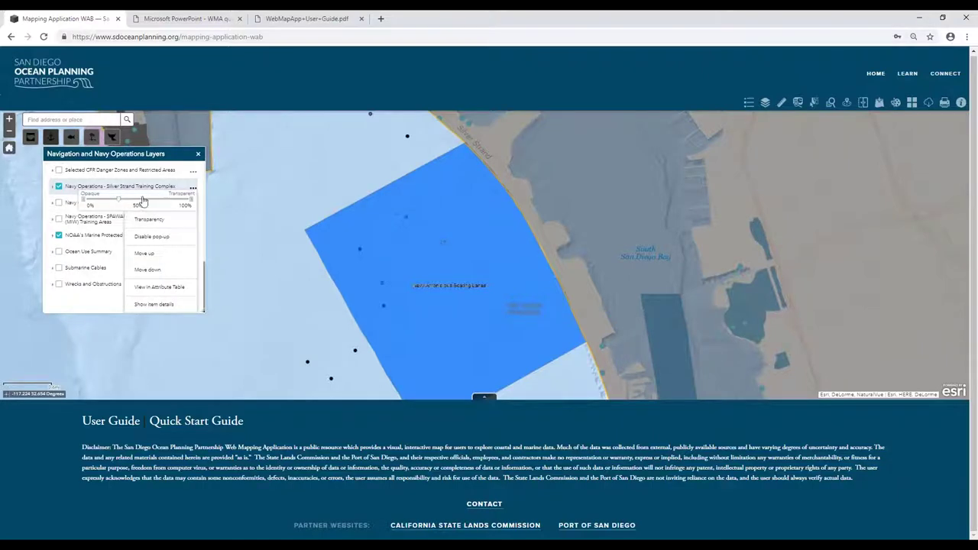
mouse_move(119, 200)
left_mouse_down()
mouse_move(175, 212)
mouse_move(119, 206)
left_mouse_up()
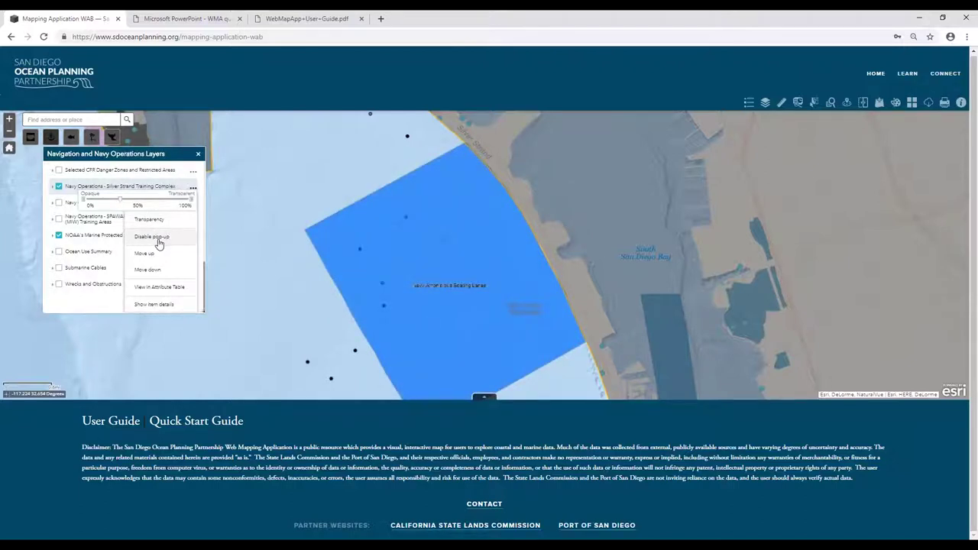
left_click(388, 218)
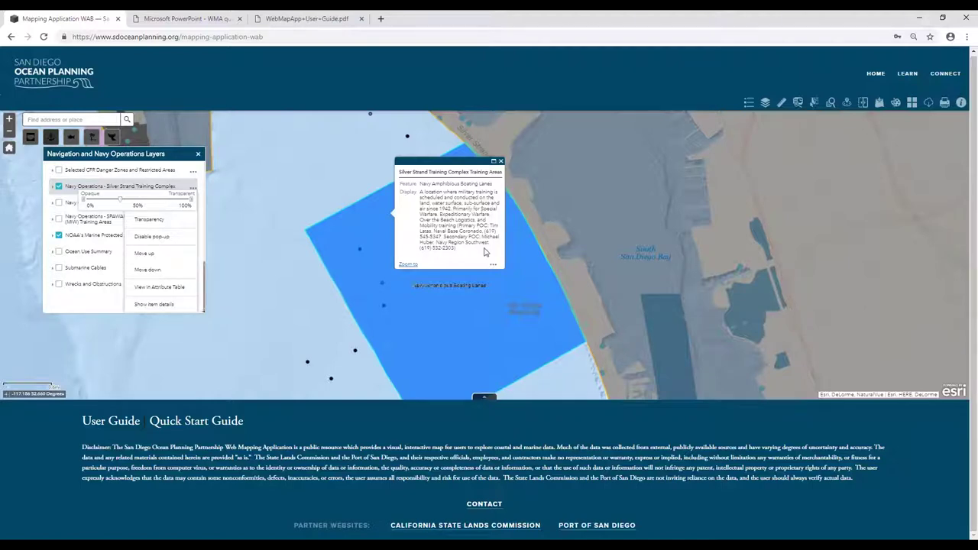
left_click_drag(539, 309, 564, 315)
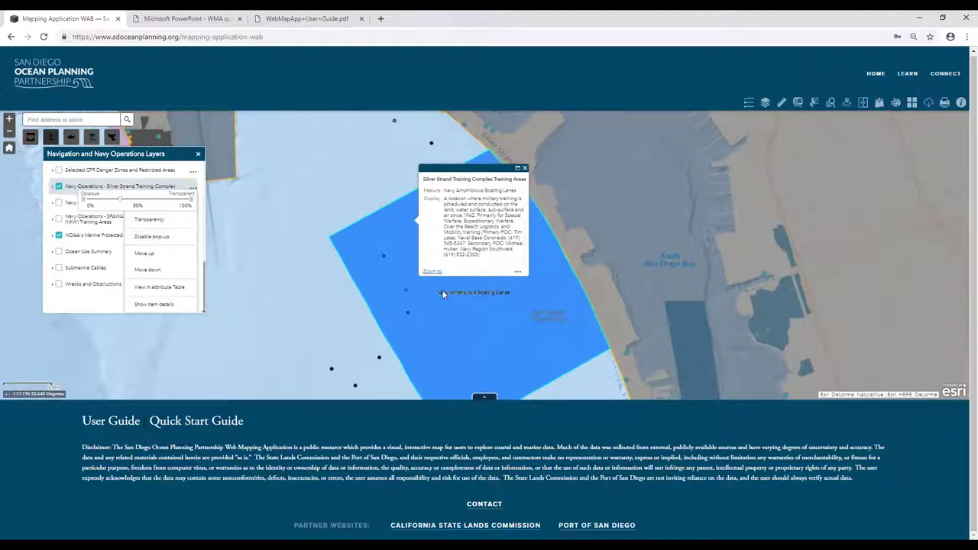
Step: Open the attribute table to view the Coastal Access Locations records, then close the table and dismiss the Silver Strand layer's options
left_click(485, 398)
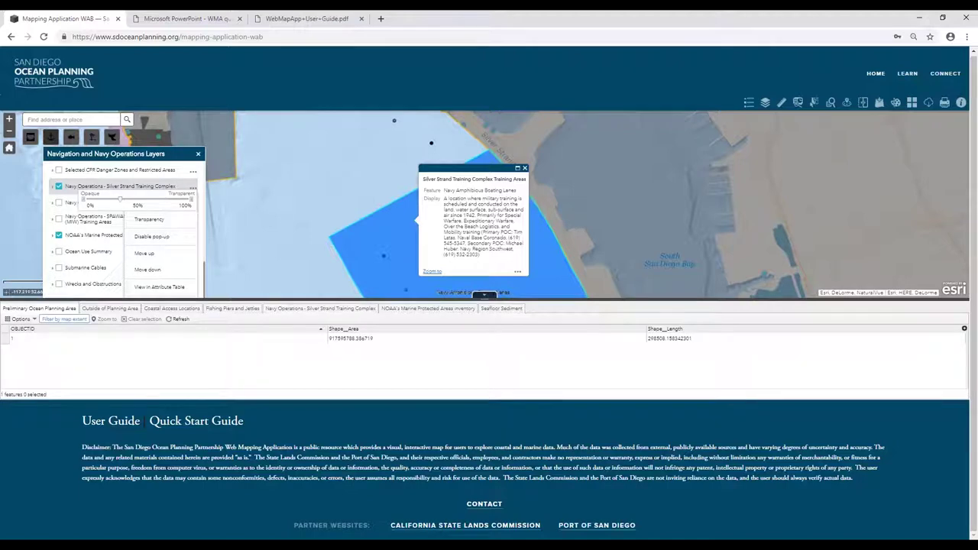
left_click(159, 287)
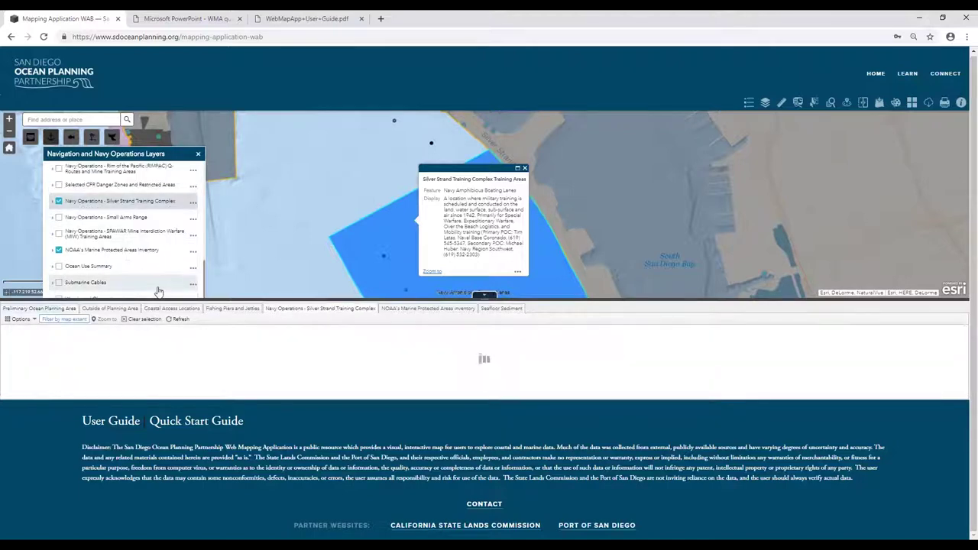
left_click(195, 310)
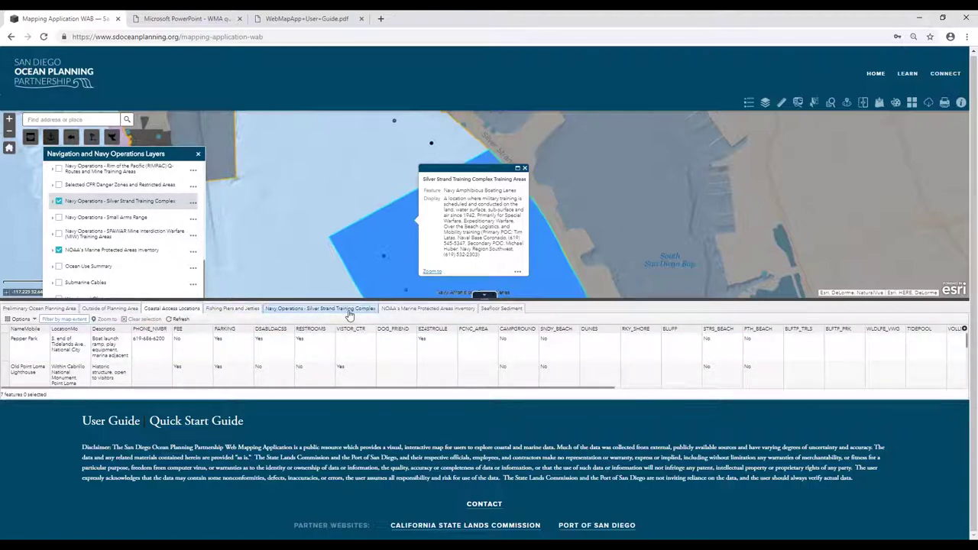
left_click(193, 201)
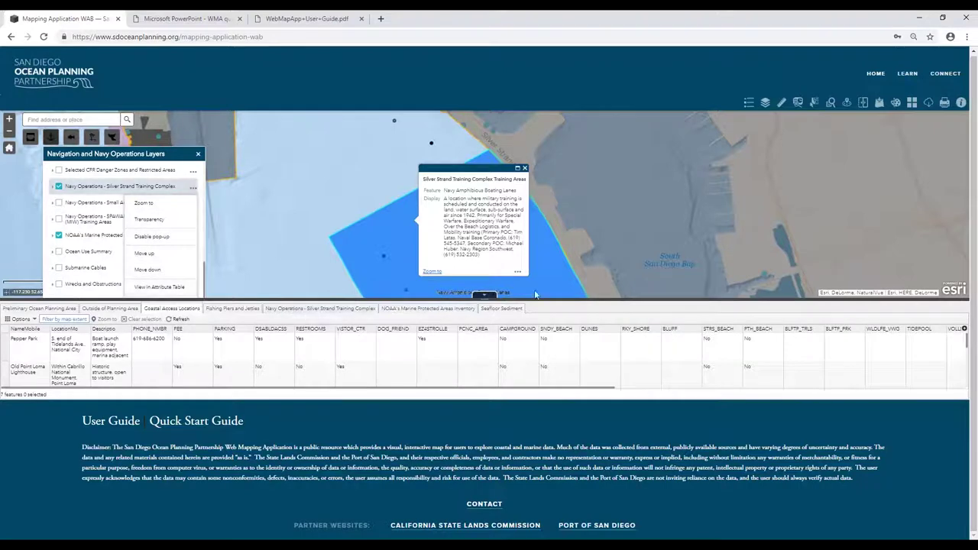
left_click(483, 295)
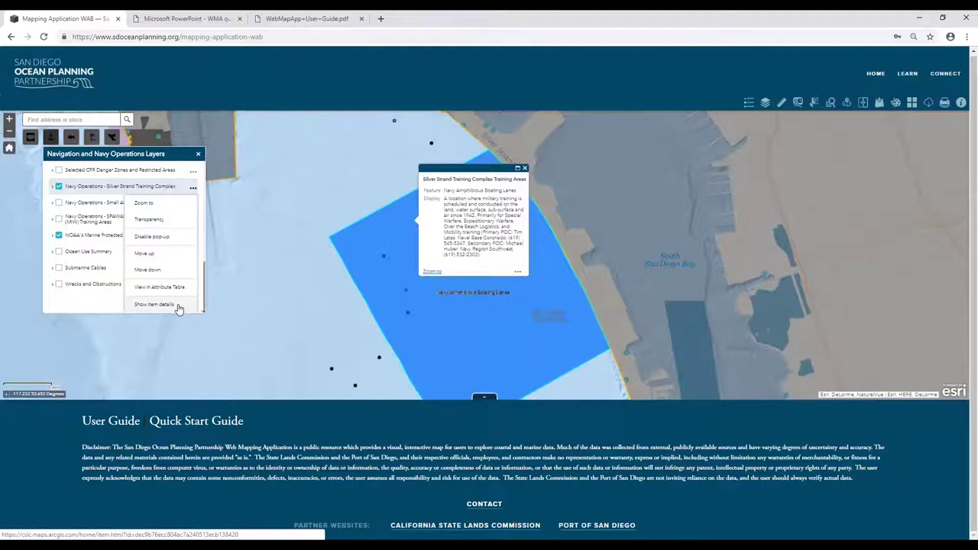
left_click(193, 189)
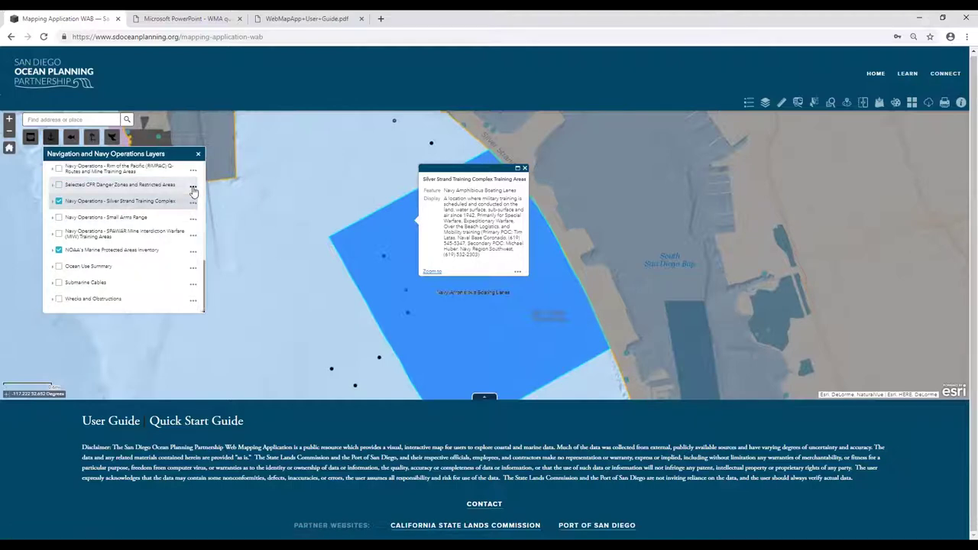
Step: Open the item details page for the Navy Operations - Silver Strand Training Complex layer and read its description and terms of use
left_click(192, 202)
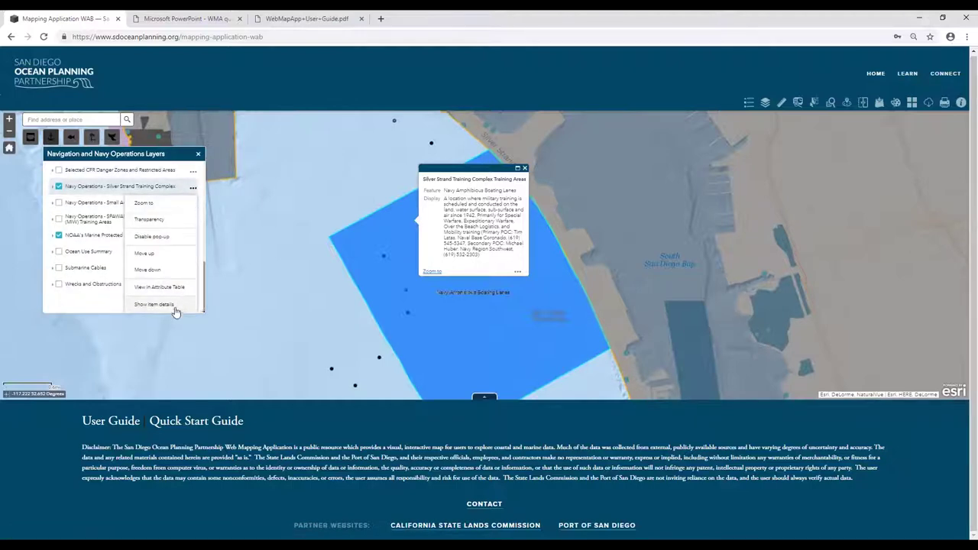
left_click(173, 307)
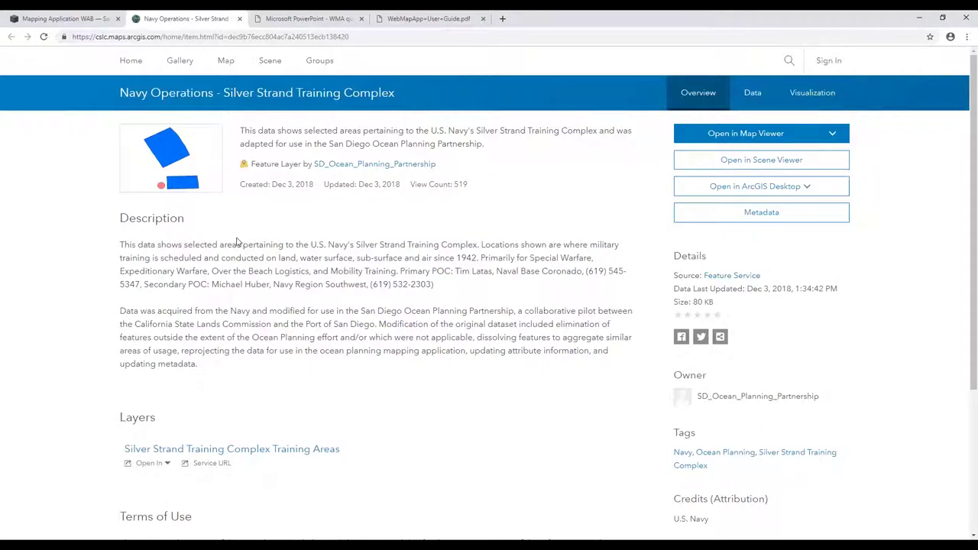
scroll(351, 248, "down", 2)
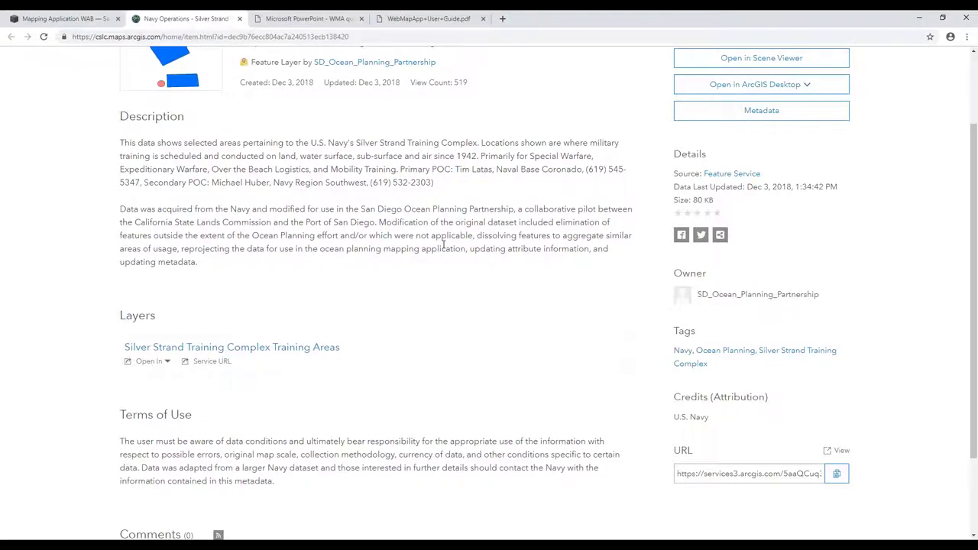
scroll(443, 245, "up", 2)
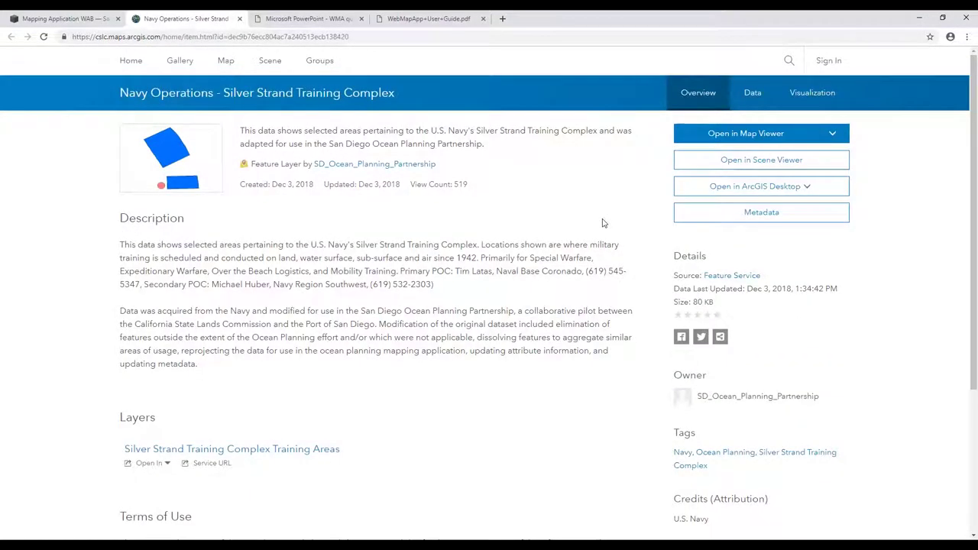
Step: View the Silver Strand Training Complex metadata page and return to the mapping application
left_click(752, 213)
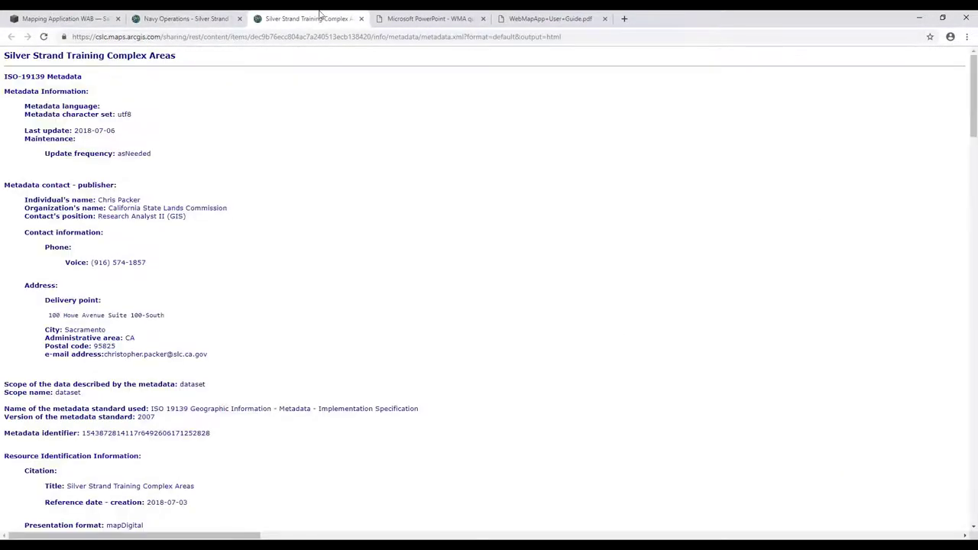
left_click(186, 18)
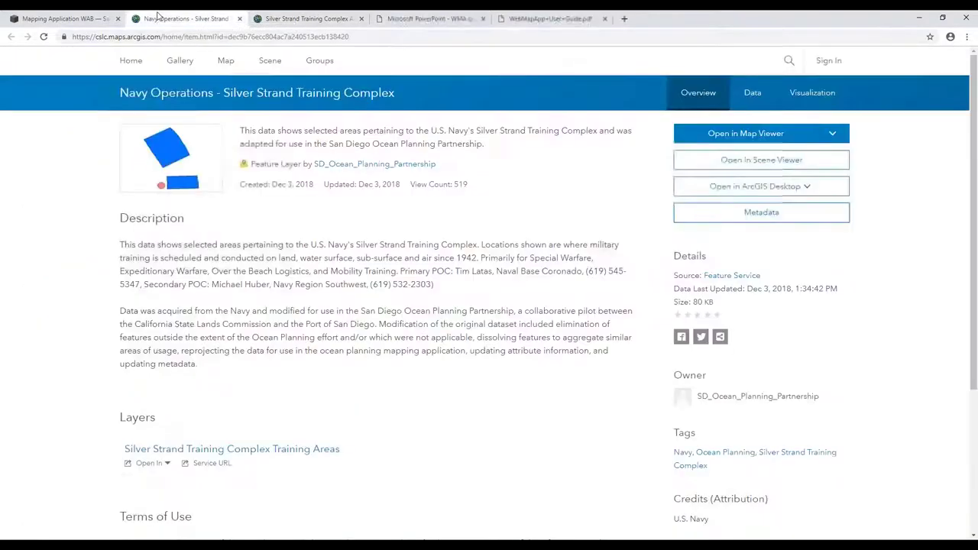
left_click(63, 17)
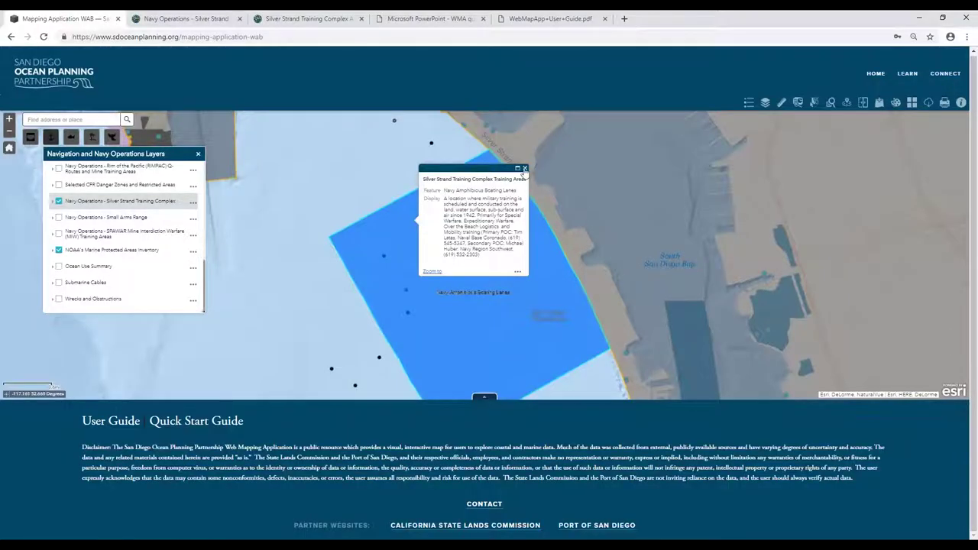
Step: Turn off the NOAA's Marine Protected Areas Inventory layer and return the map to its home extent, closing the pop-up and layer list
left_click(524, 169)
left_click(59, 249)
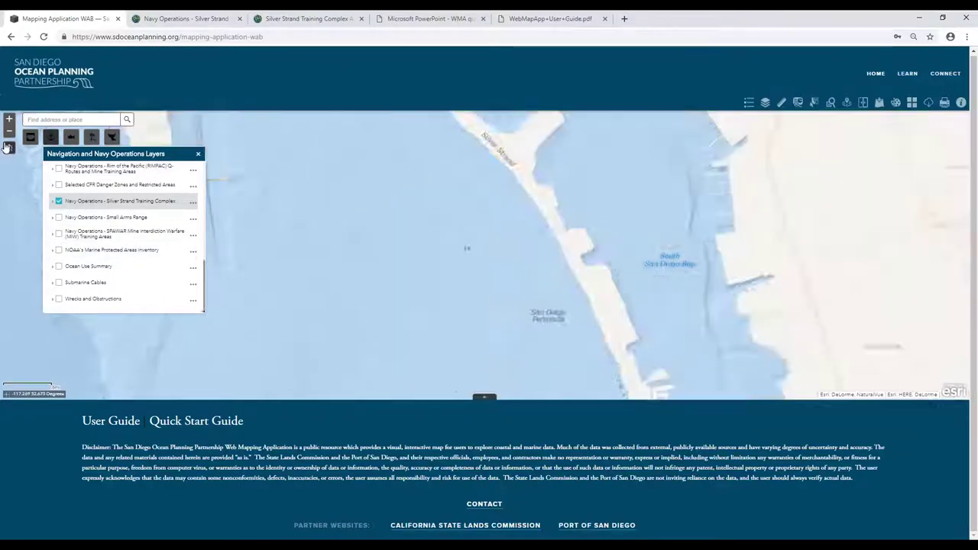
left_click(8, 146)
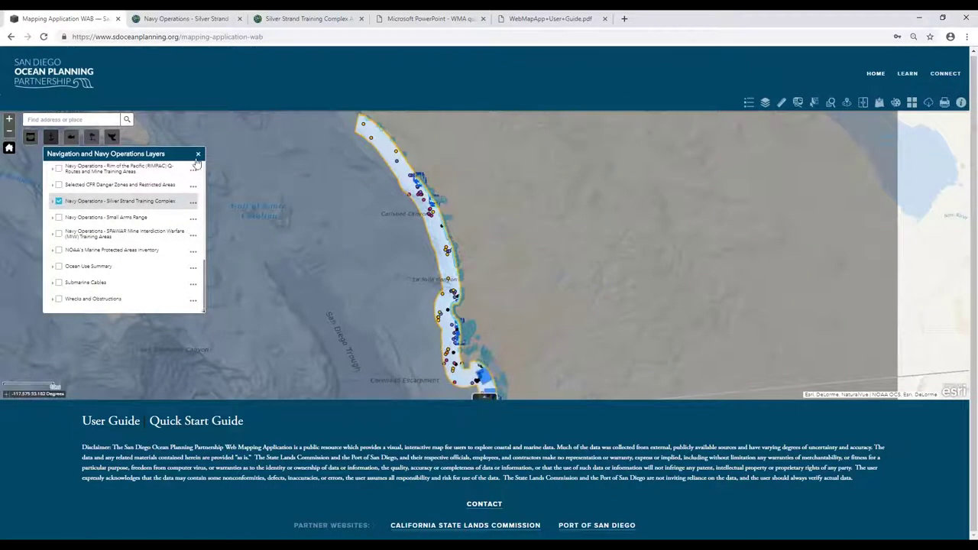
left_click(198, 154)
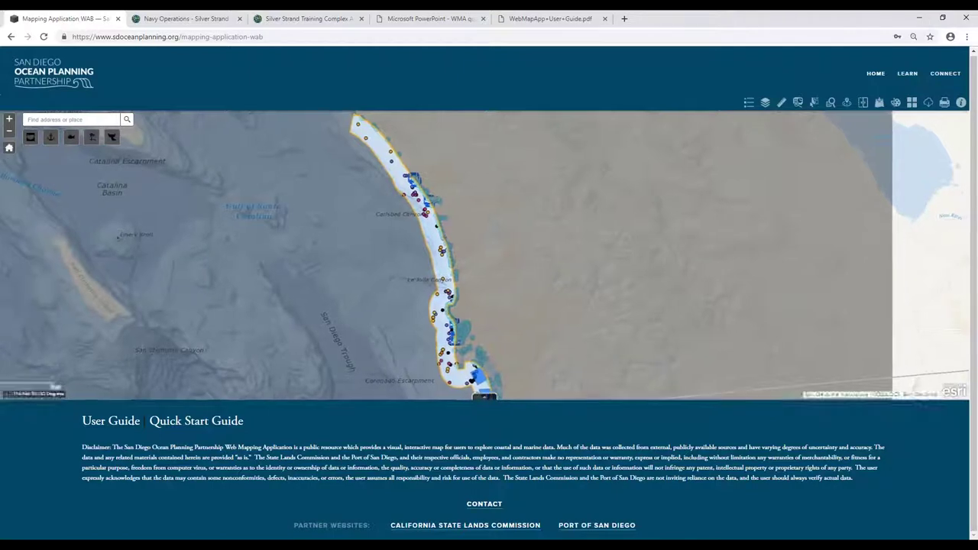
Step: Open and dismiss the map's legend and full layer list to preview these two tools
scroll(502, 301, "up", 2)
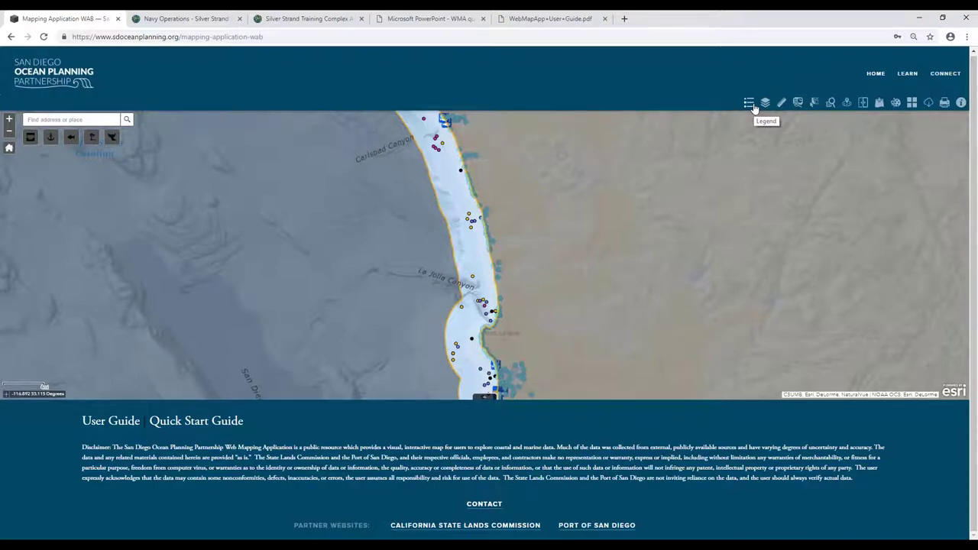
mouse_move(902, 76)
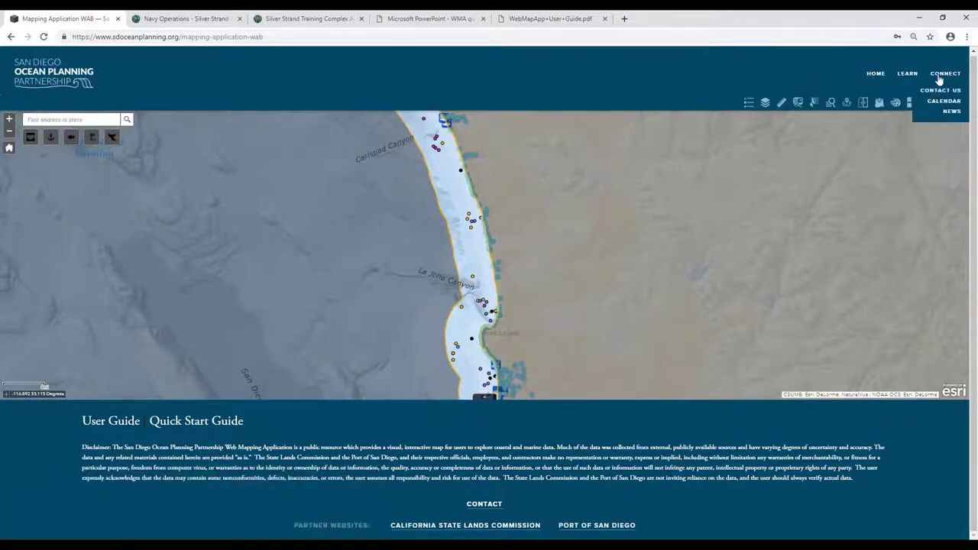
left_click(749, 103)
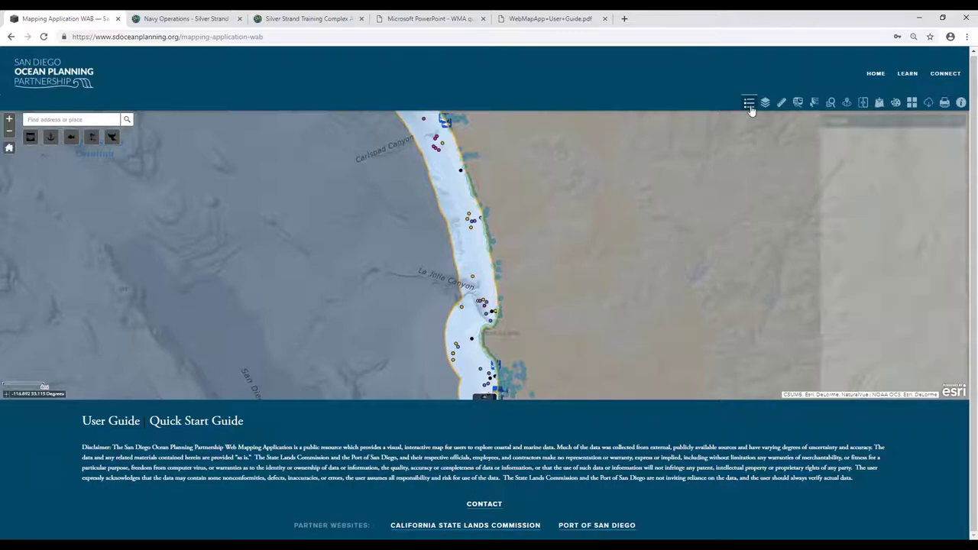
left_click(764, 103)
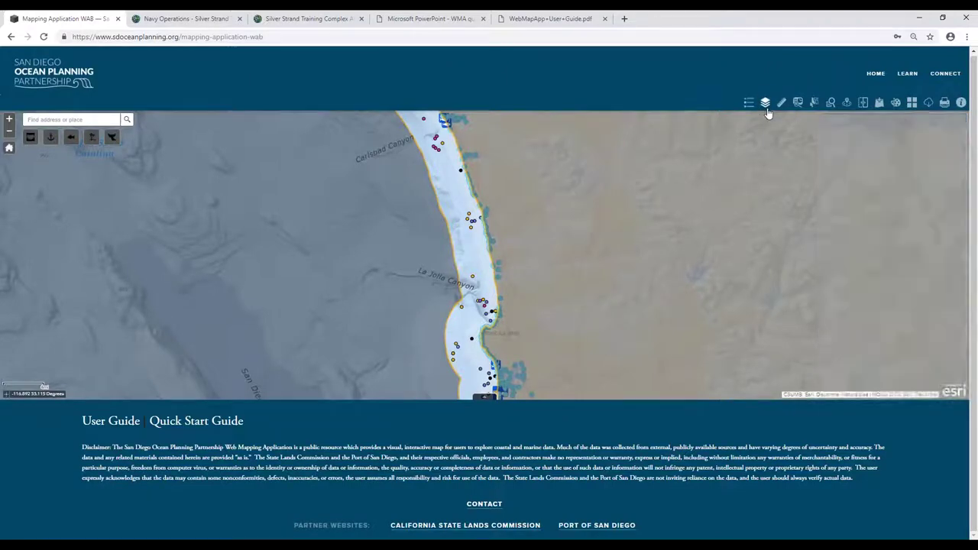
left_click(765, 104)
Step: Open the Measurement tool and look over its location mode, its distance mode and the available distance units
left_click(781, 103)
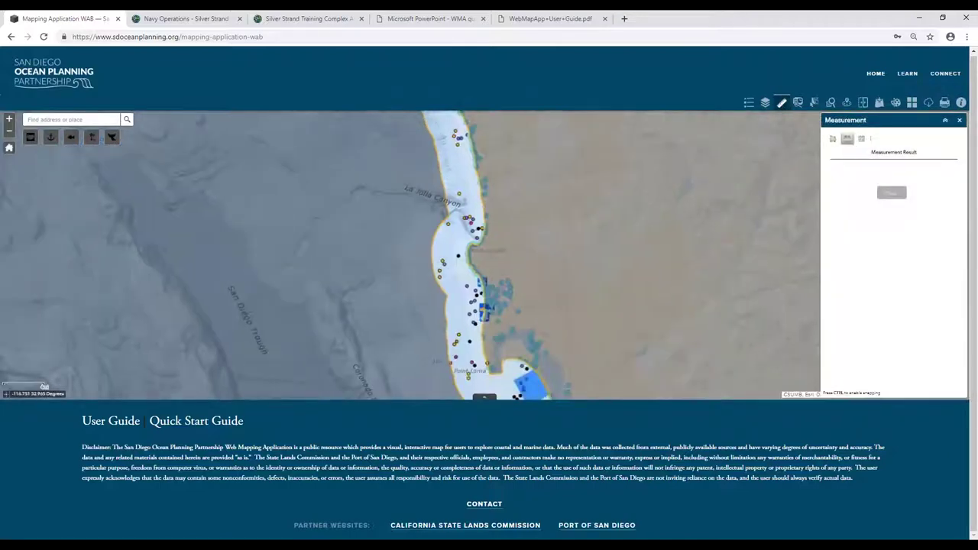
left_click(860, 142)
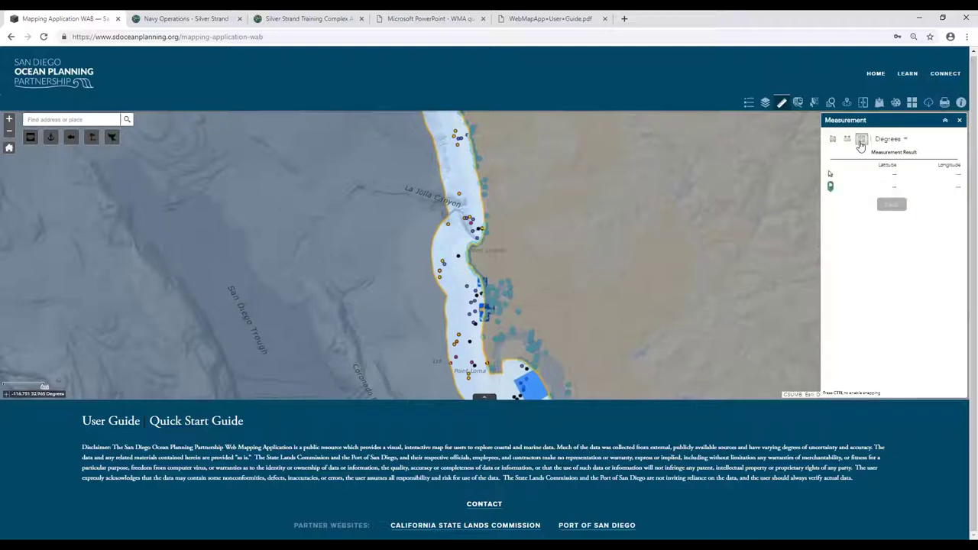
left_click(846, 138)
left_click(896, 141)
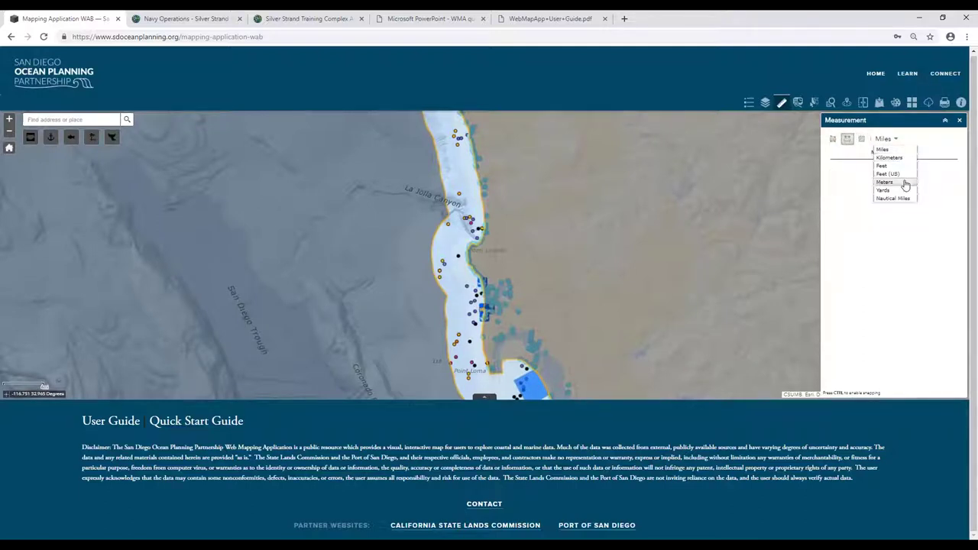
Step: Open the Screening Tool and Report and turn off the Navy Operations - Silver Strand Training Complex layer, closing its layer list
left_click(799, 105)
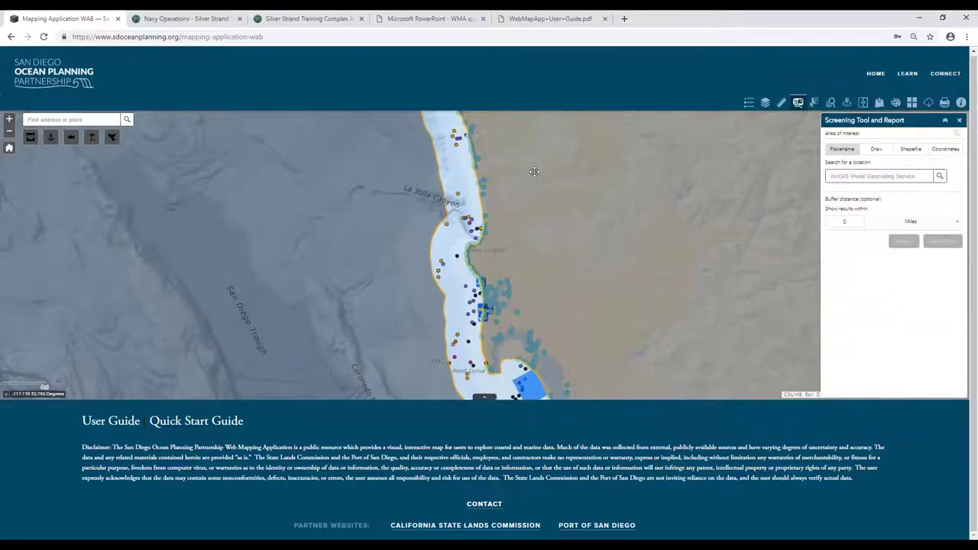
left_click(50, 136)
scroll(69, 226, "down", 3)
left_click(58, 220)
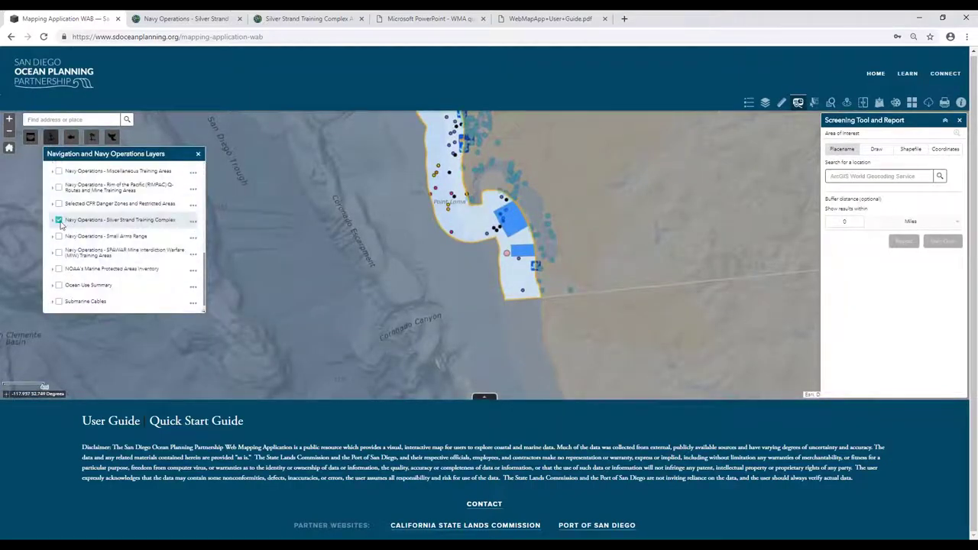
left_click(60, 221)
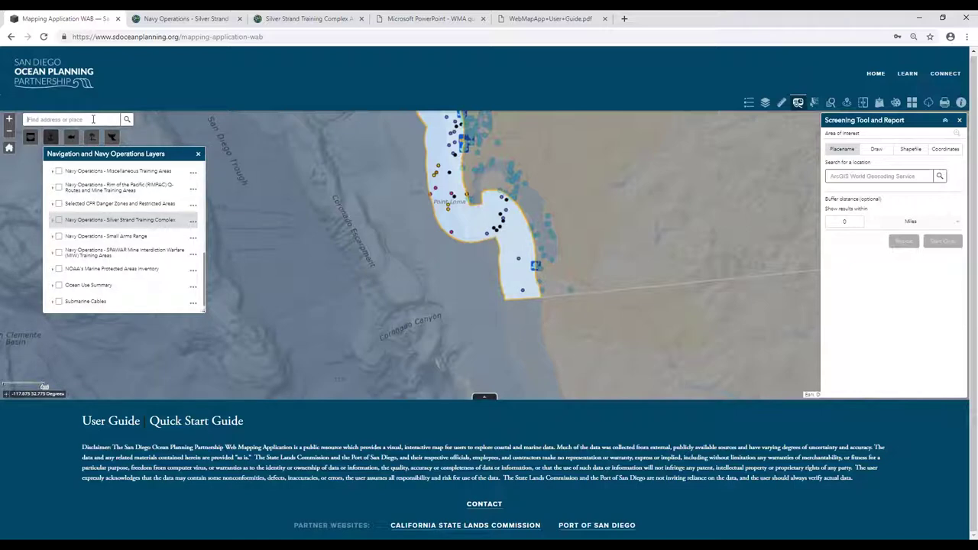
left_click(197, 154)
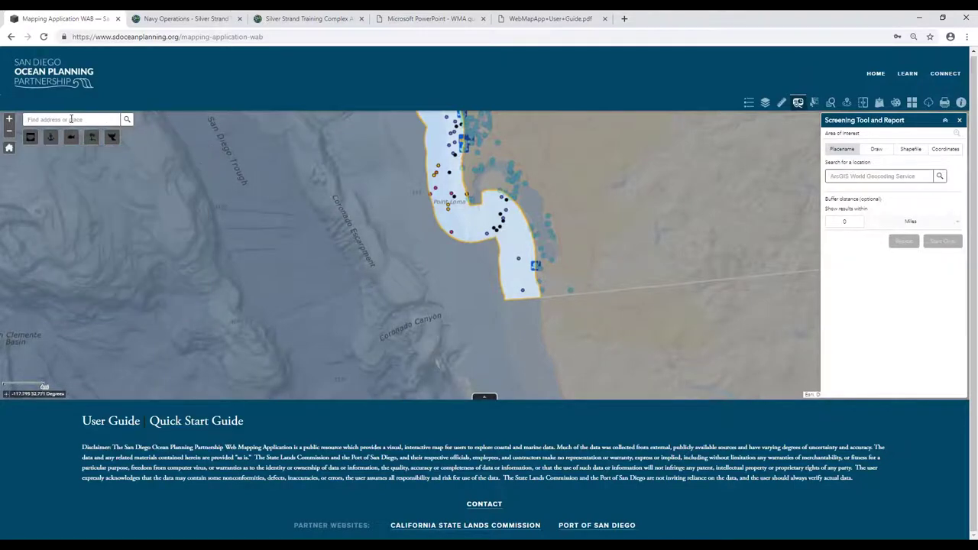
Step: Find Imperial Beach, CA, USA on the map and dismiss the search result pop-up
left_click(71, 120)
type("mi")
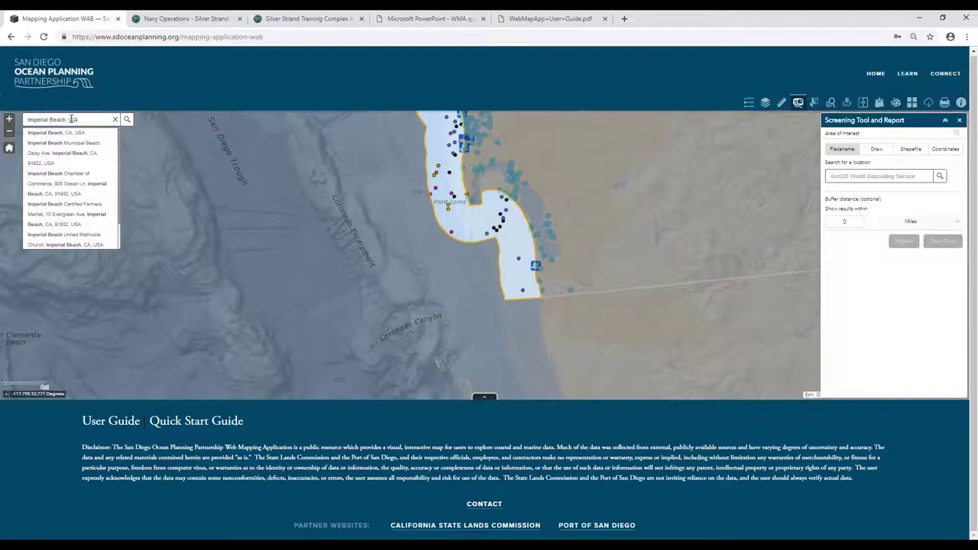
left_click(70, 133)
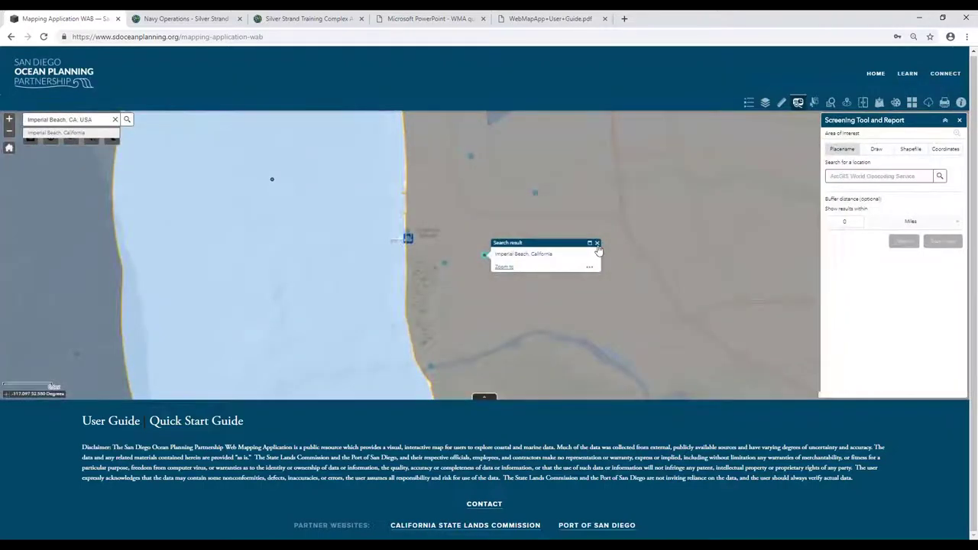
left_click(597, 243)
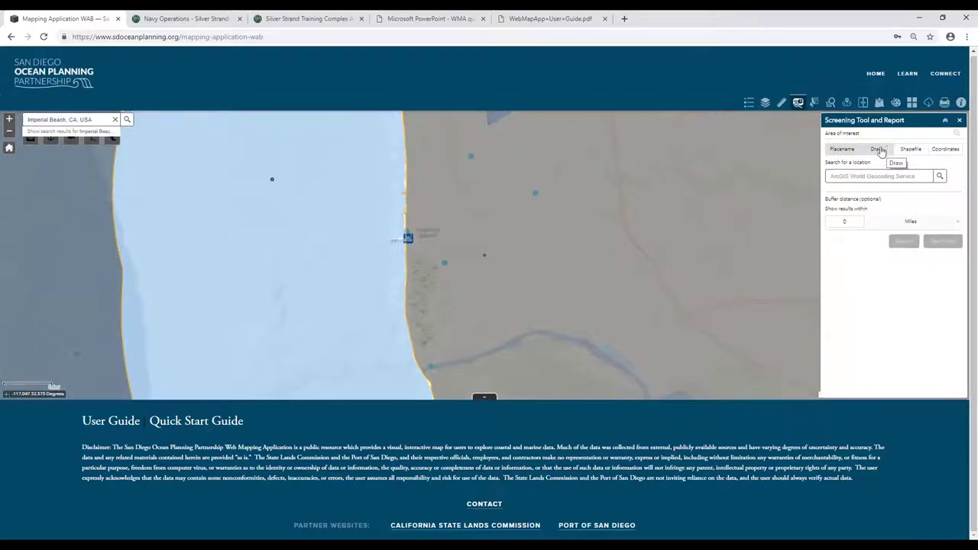
Step: Draw a rectangular area of interest for the screening over the coast and nearshore waters at Imperial Beach
scroll(432, 211, "down", 2)
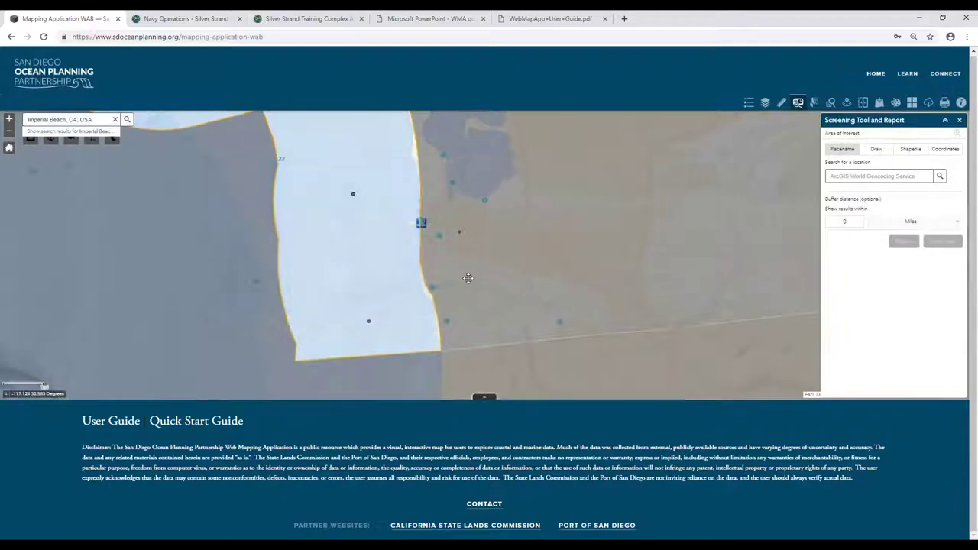
left_click(877, 151)
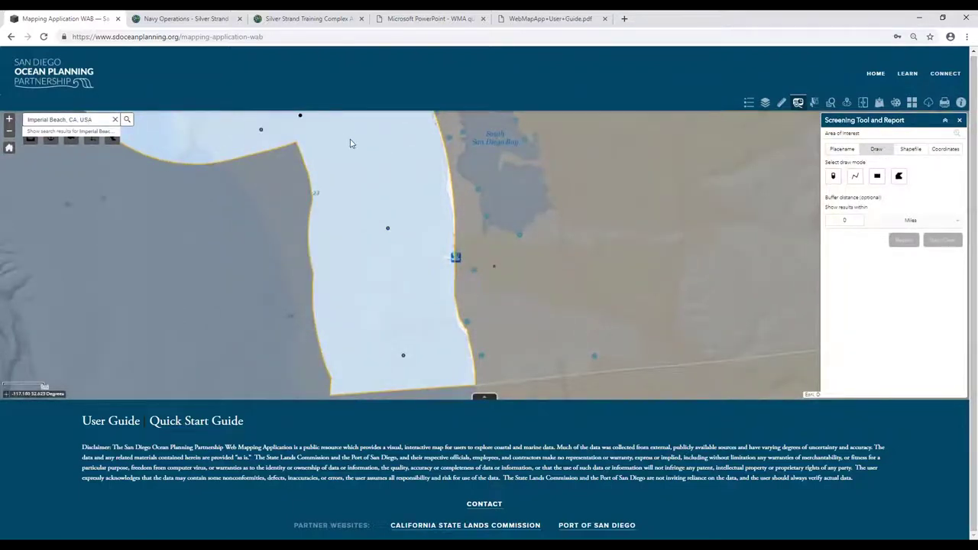
left_click(834, 220)
left_click(876, 176)
left_click_drag(353, 145, 494, 308)
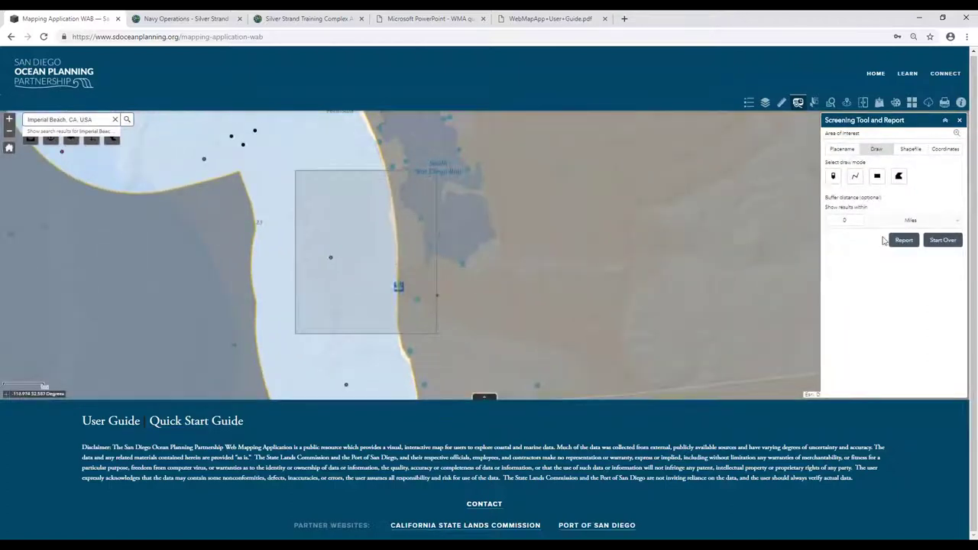
Step: Set a 0.5 mile buffer around the drawn rectangle and generate the screening report
left_click(849, 221)
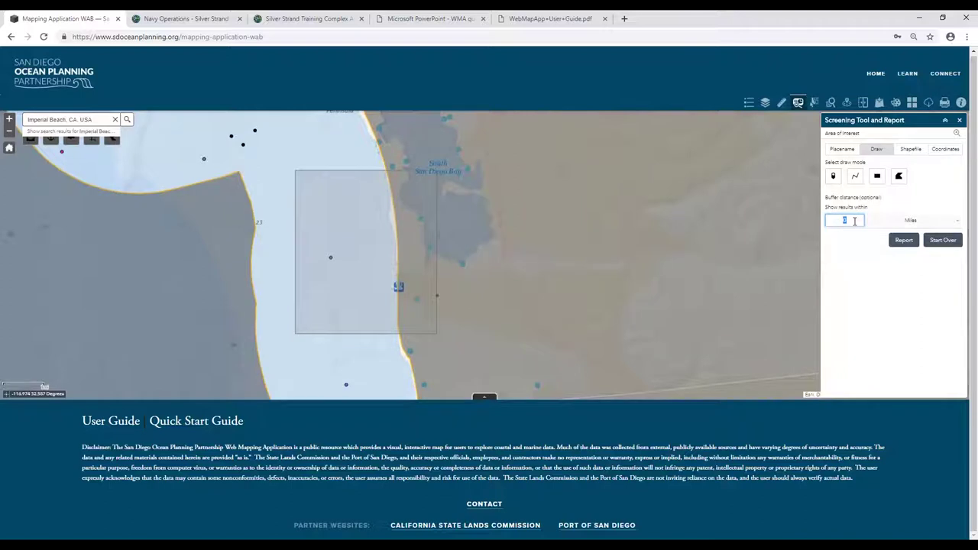
type("0.5")
left_click(892, 266)
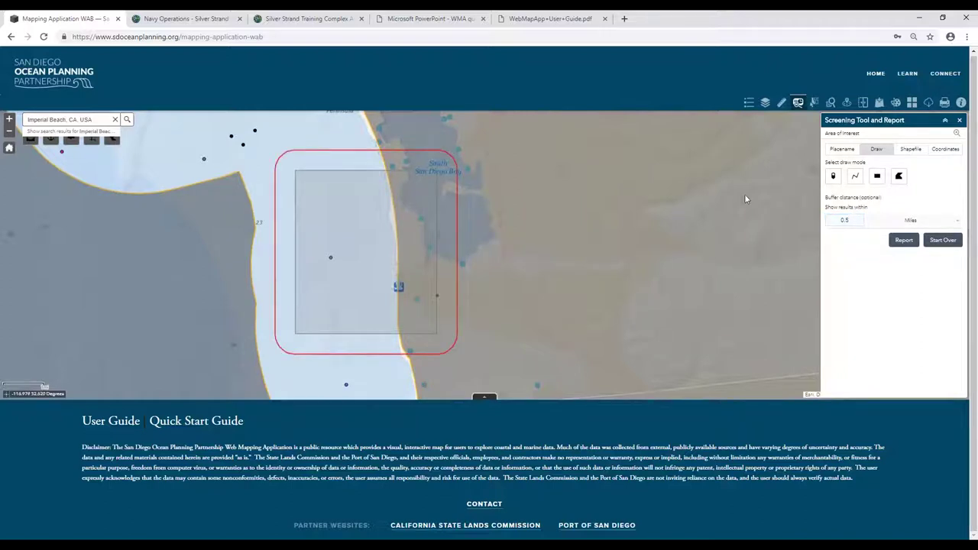
left_click(903, 241)
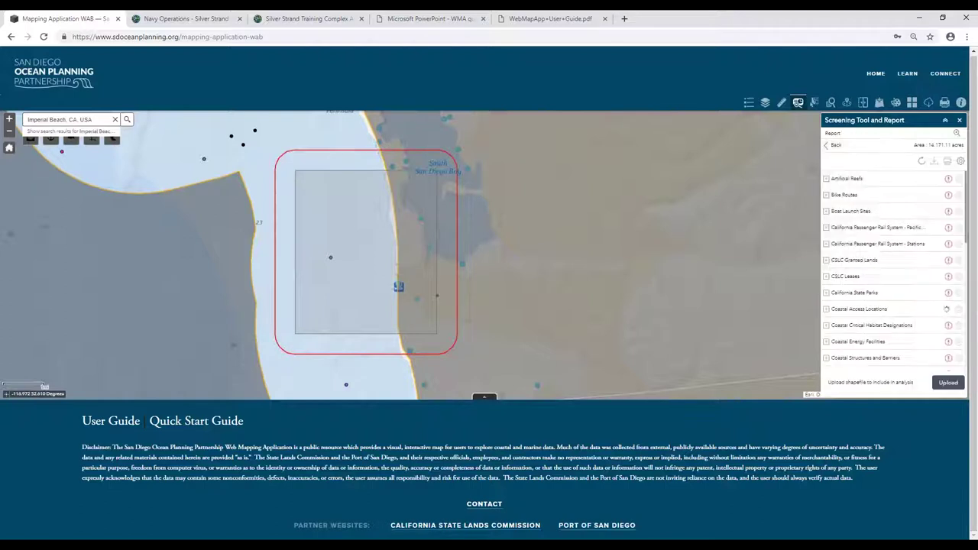
Step: Look through the screening report's layer list to see which layers have features within the buffered area
scroll(918, 205, "down", 2)
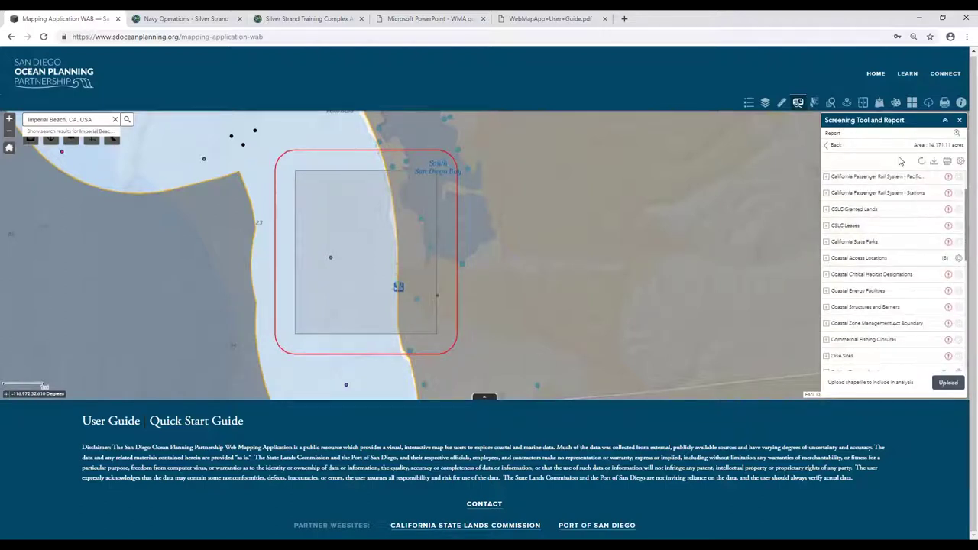
scroll(894, 221, "down", 3)
scroll(932, 275, "down", 6)
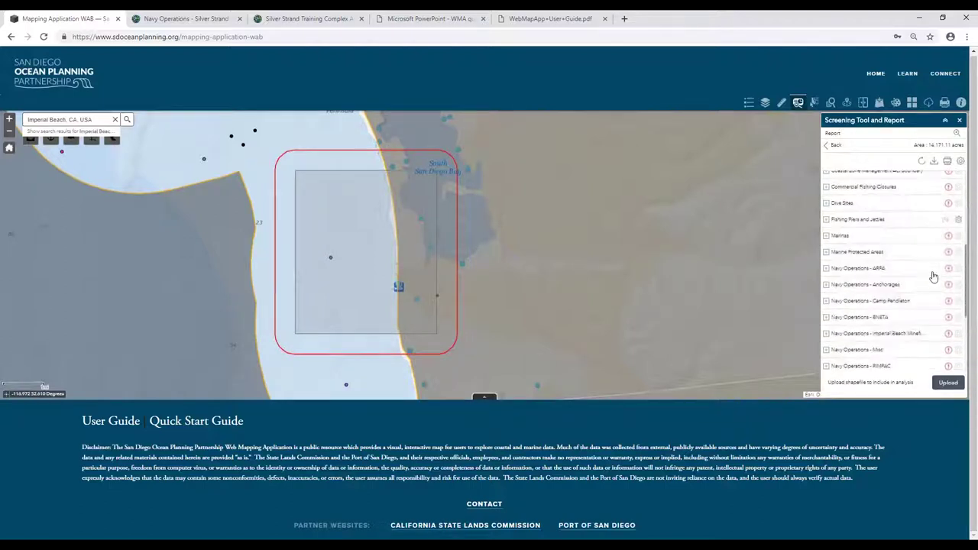
scroll(932, 263, "down", 3)
scroll(925, 305, "up", 3)
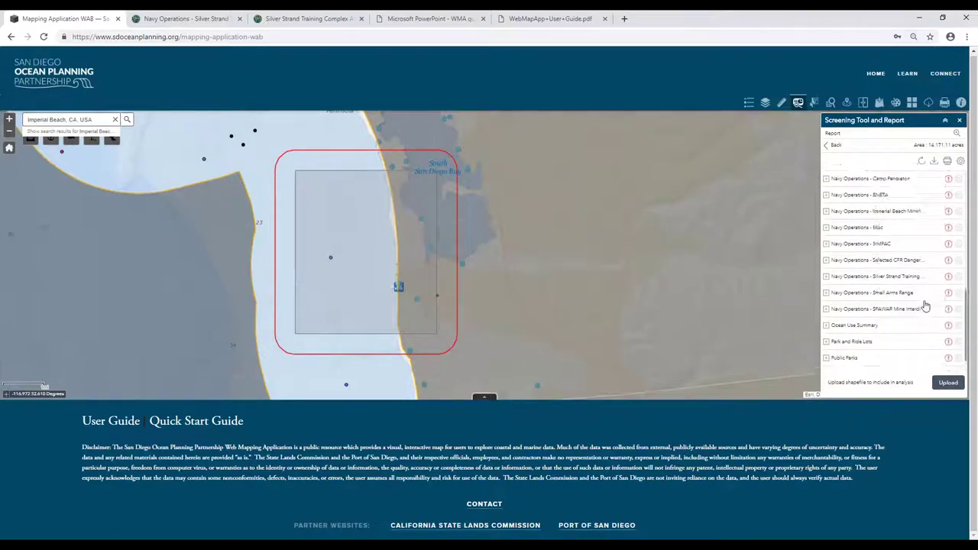
scroll(924, 306, "up", 10)
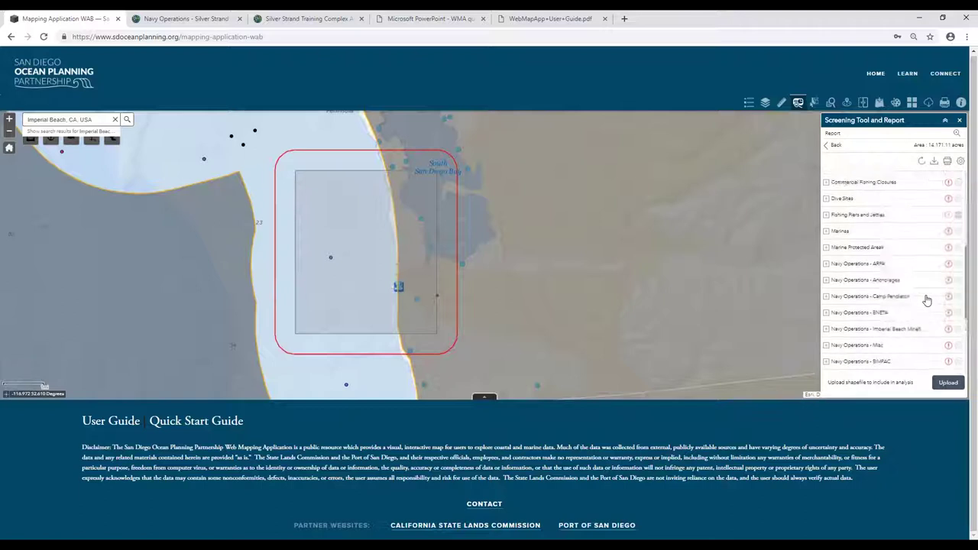
scroll(926, 300, "up", 1)
scroll(926, 300, "up", 3)
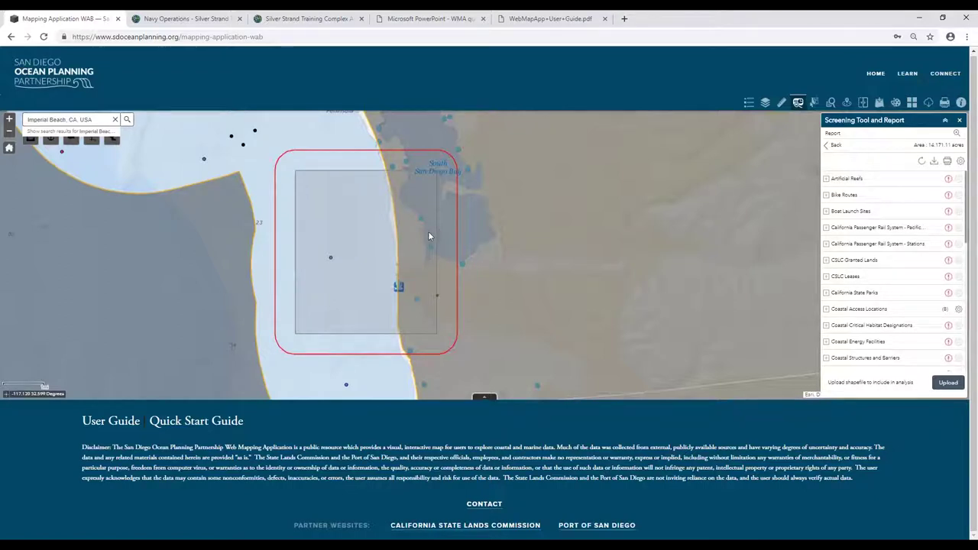
Step: Expand the report's Coastal Access Locations results, read the Tijuana River Estuary record and view its first linked photo
left_click_drag(465, 280, 533, 277)
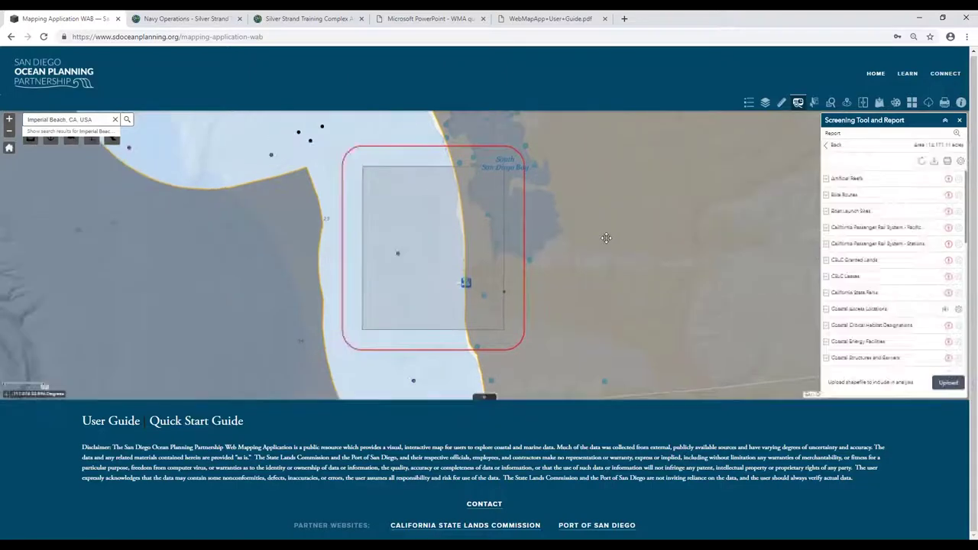
scroll(899, 237, "down", 1)
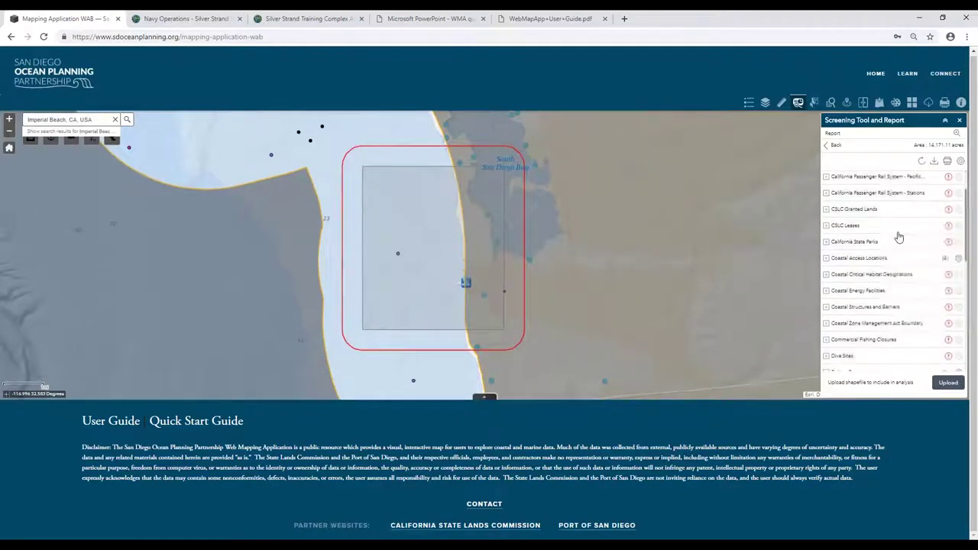
left_click(839, 260)
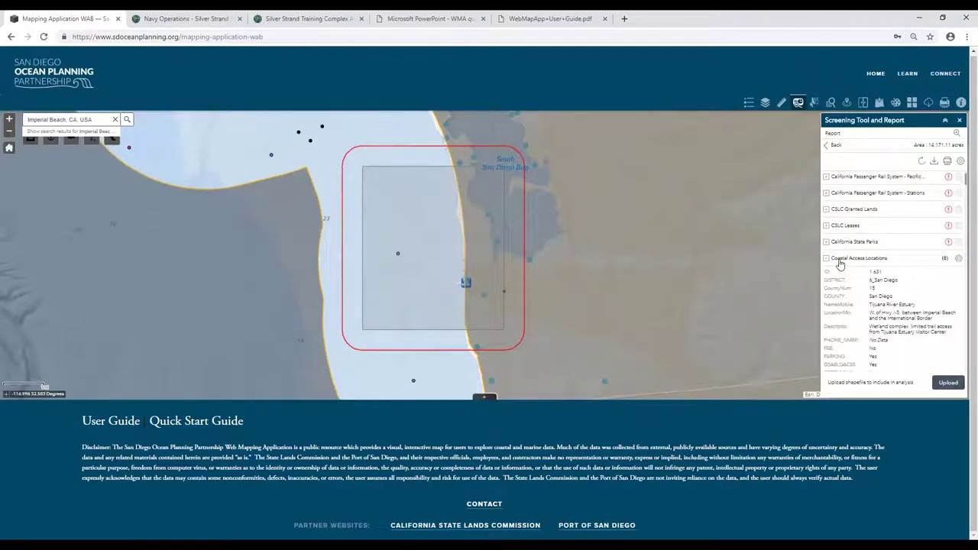
scroll(876, 304, "down", 1)
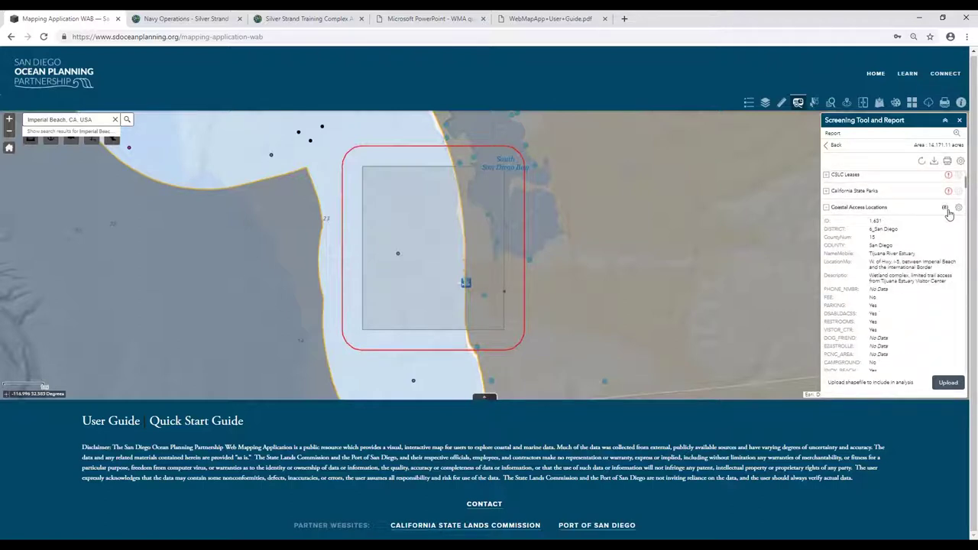
scroll(945, 214, "down", 5)
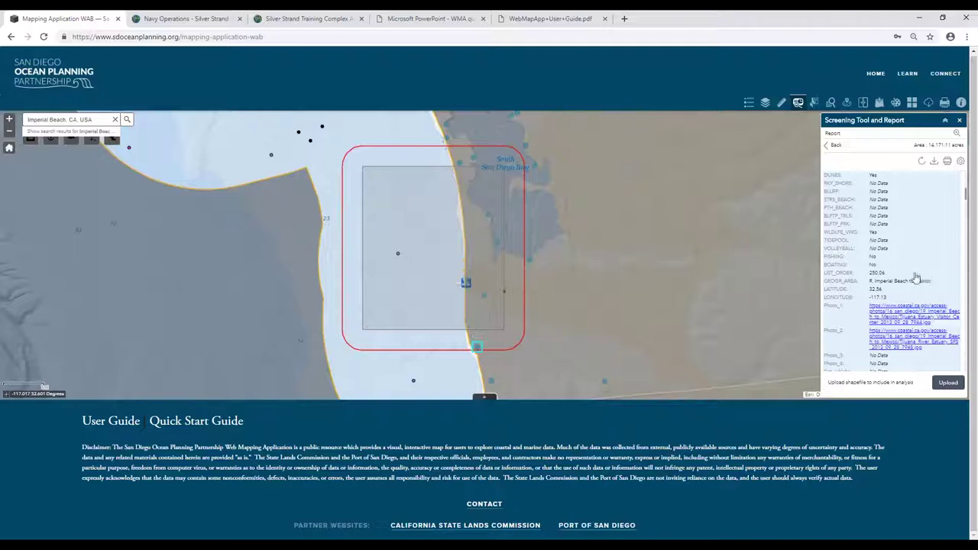
left_click(916, 313)
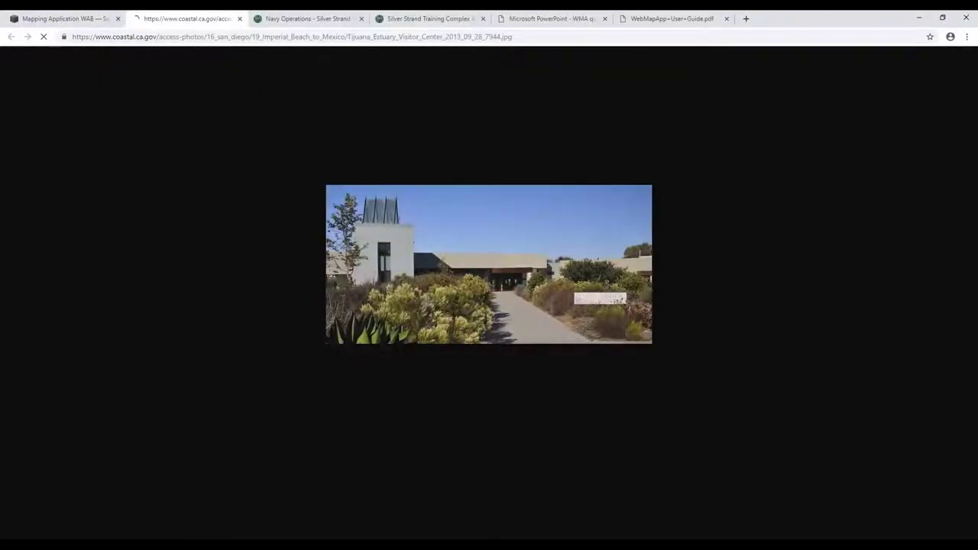
left_click(240, 19)
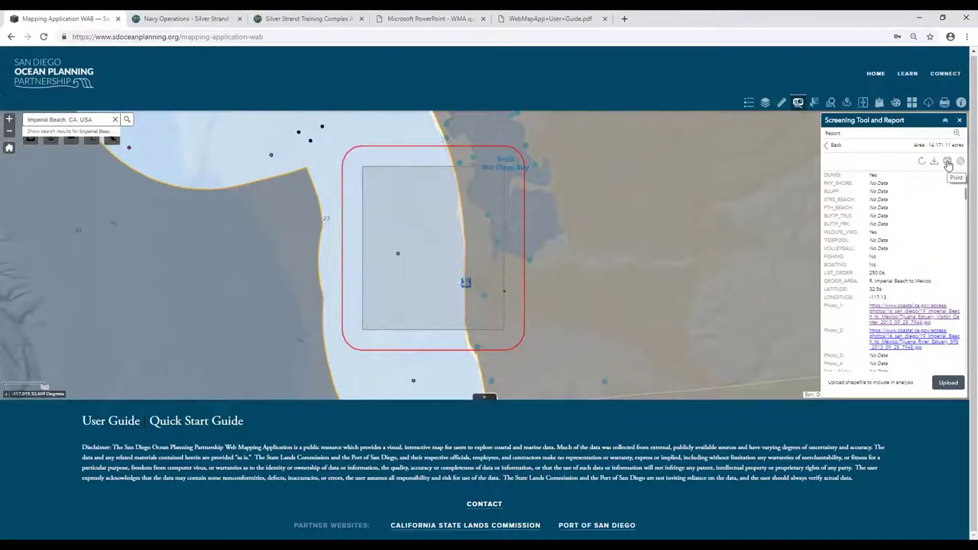
Step: Generate the printable screening report in Letter ANSI A Portrait layout, review its map and tables, and close the screening tool
left_click(947, 163)
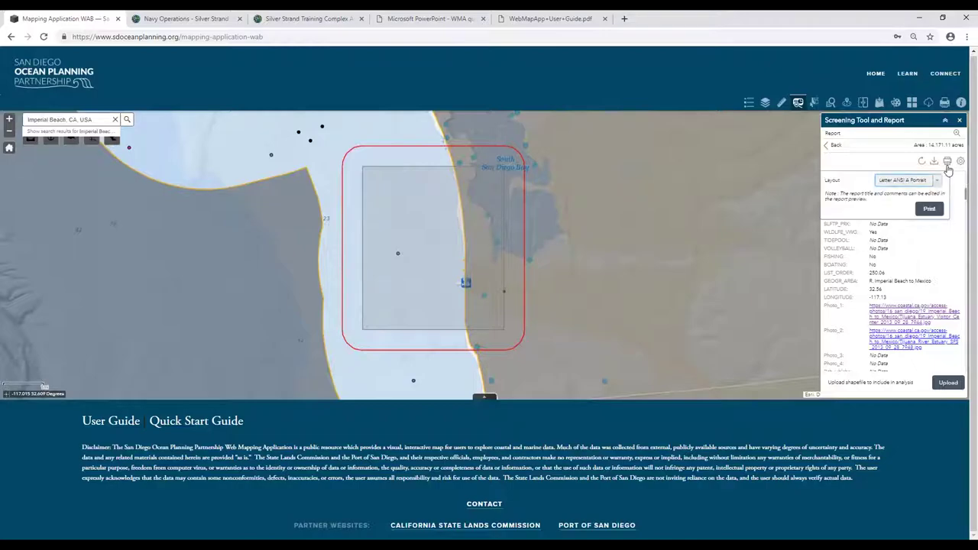
left_click(929, 209)
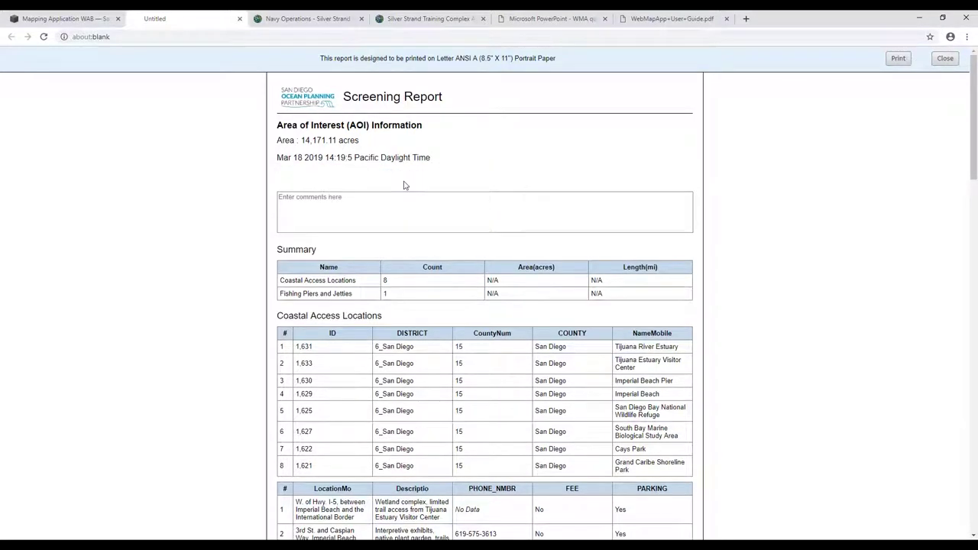
scroll(450, 191, "down", 1)
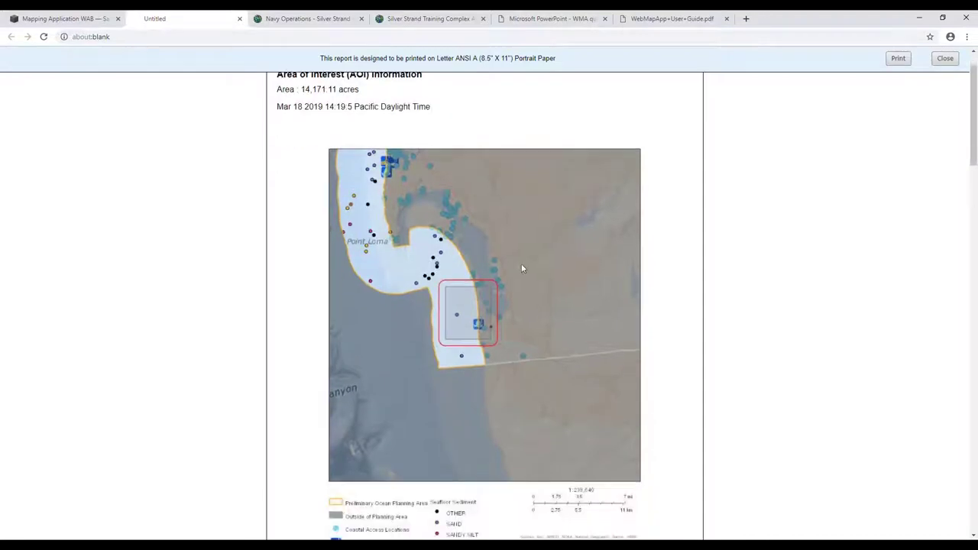
scroll(534, 244, "down", 4)
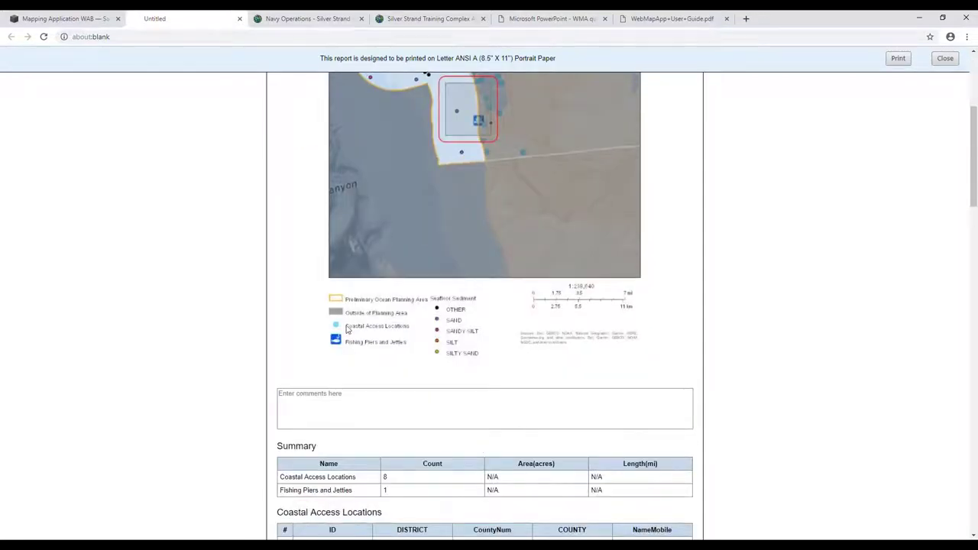
scroll(392, 323, "down", 3)
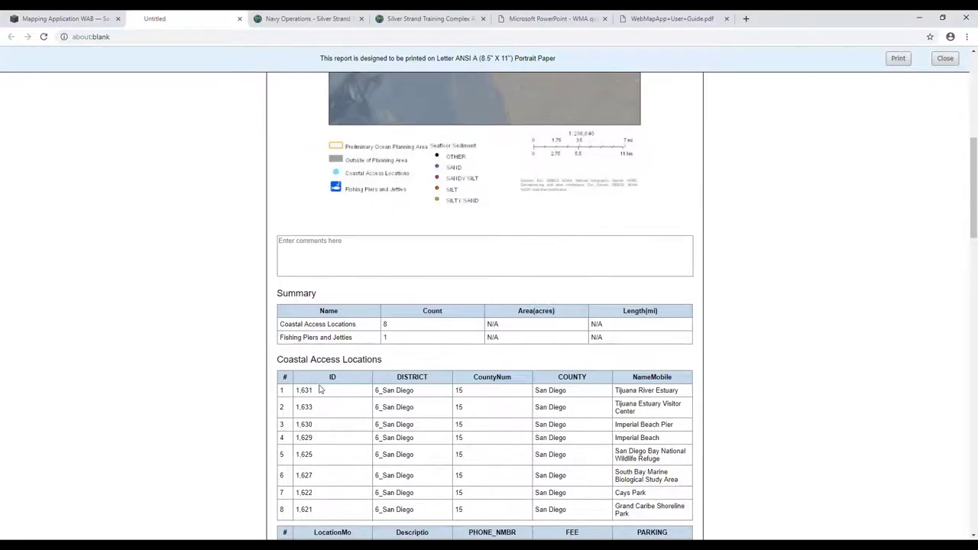
scroll(477, 348, "down", 1)
scroll(562, 452, "up", 4)
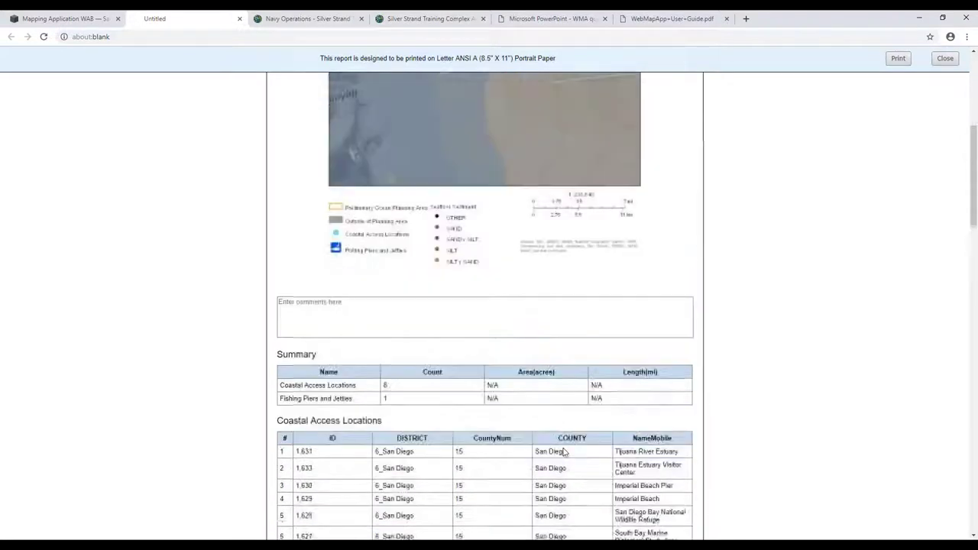
scroll(563, 451, "up", 3)
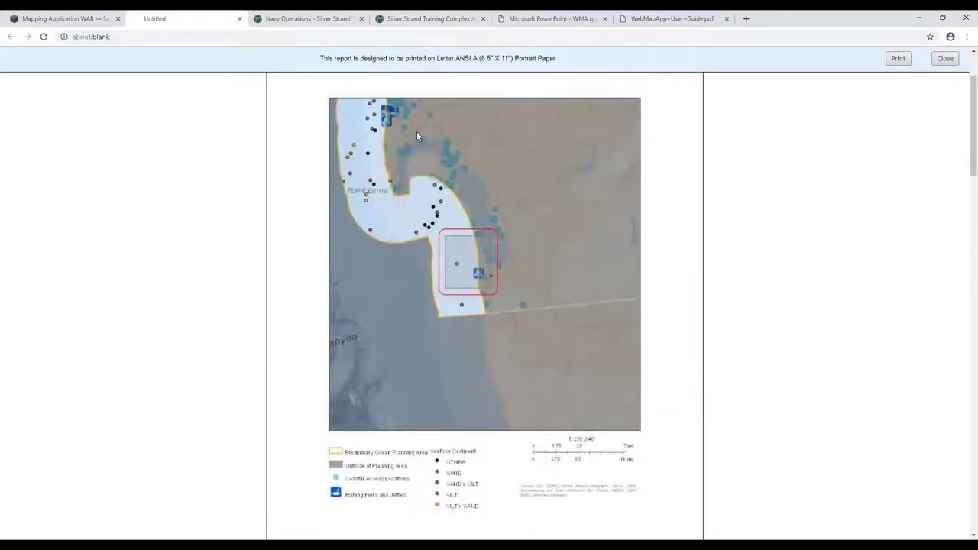
left_click(68, 21)
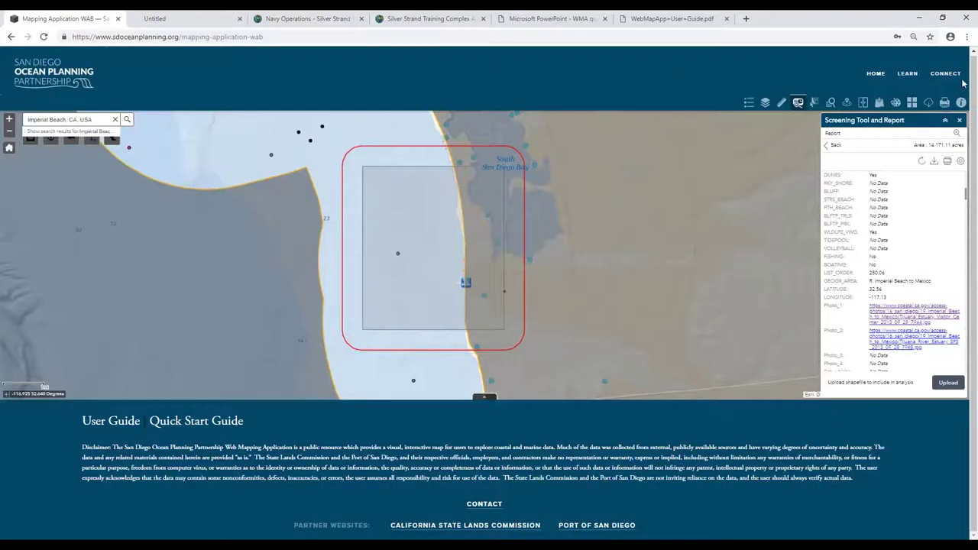
left_click(960, 122)
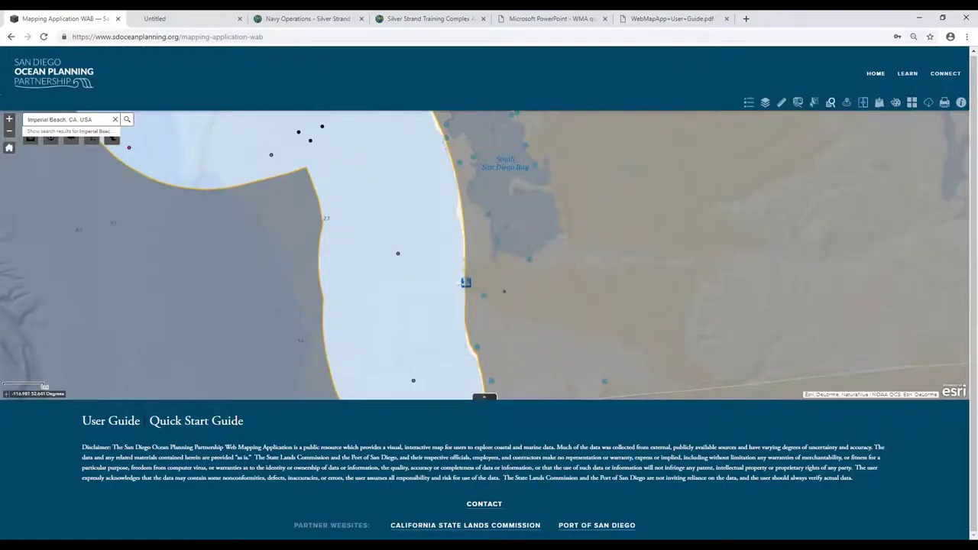
Step: Select the features within a small rectangle over the nearshore waters off Imperial Beach, check the per-layer selection and clear it
left_click(815, 104)
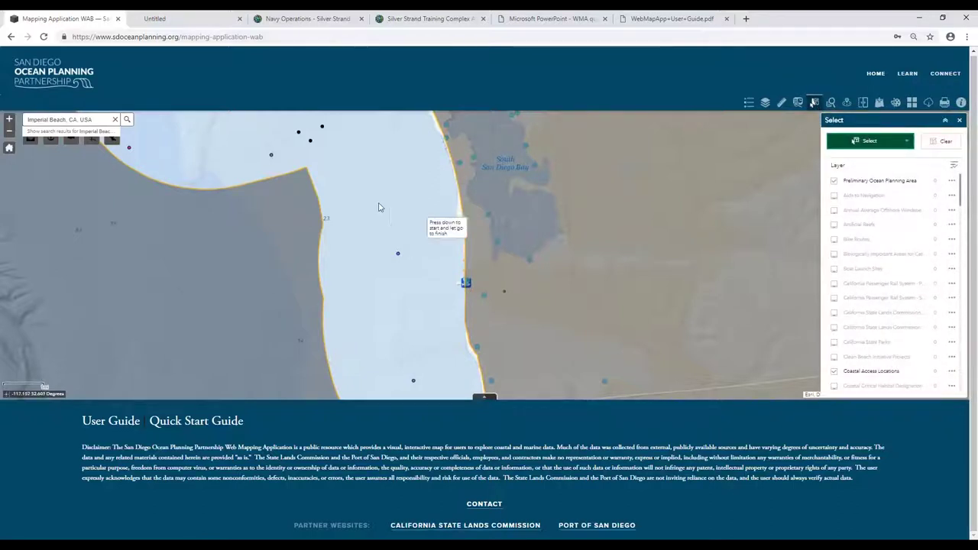
left_click_drag(377, 202, 418, 272)
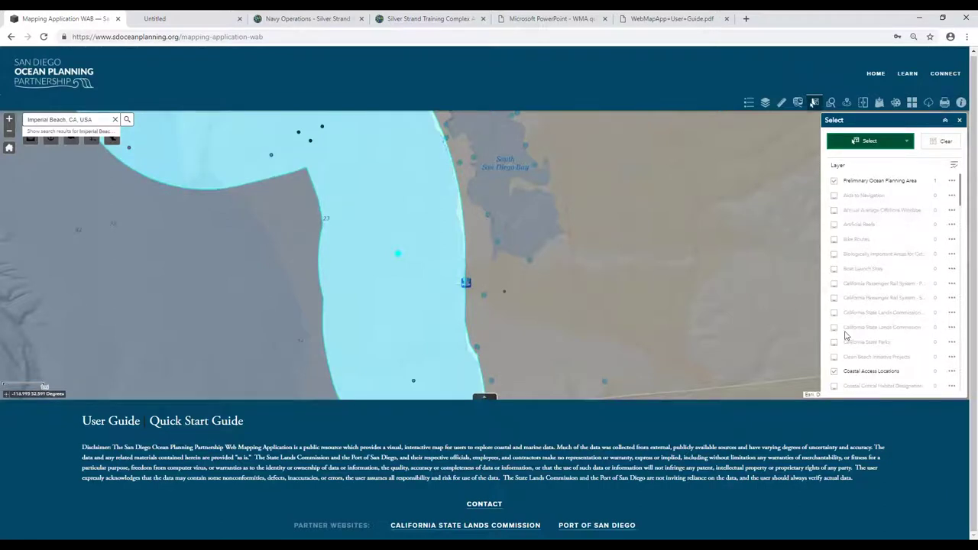
scroll(847, 336, "down", 4)
scroll(850, 321, "down", 2)
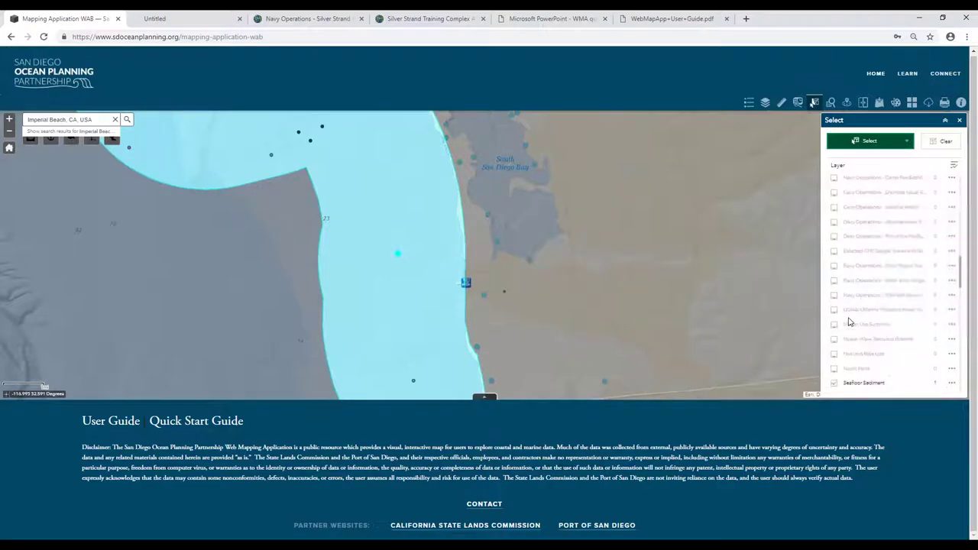
scroll(854, 317, "up", 6)
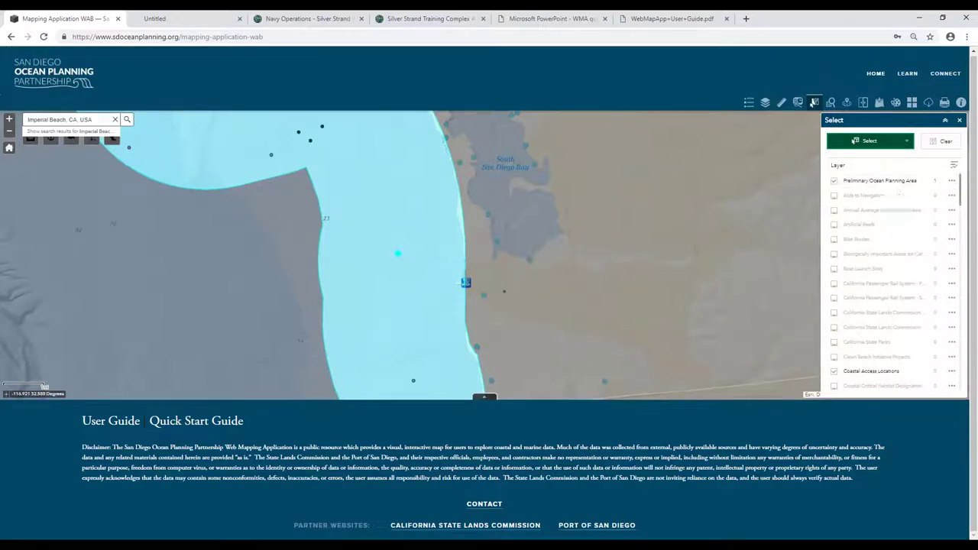
left_click(941, 141)
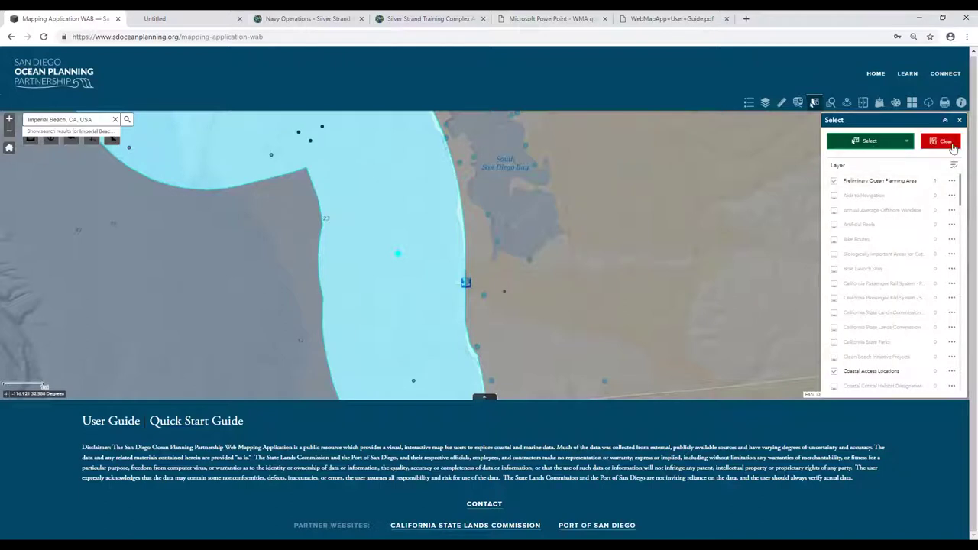
Step: Turn on the California State Lands Commission Leases layer and examine the lease points along the coast north of La Jolla
left_click(831, 103)
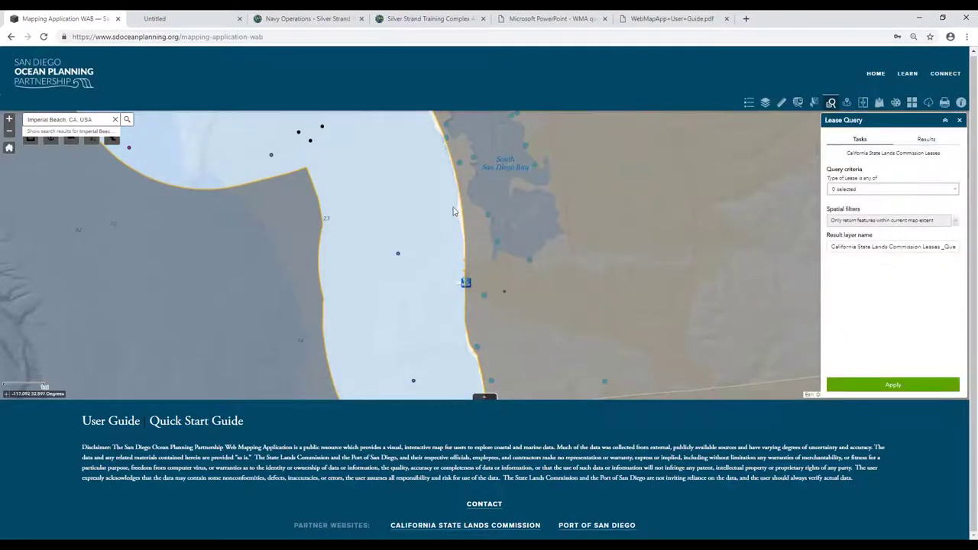
left_click_drag(453, 211, 532, 312)
left_click(765, 104)
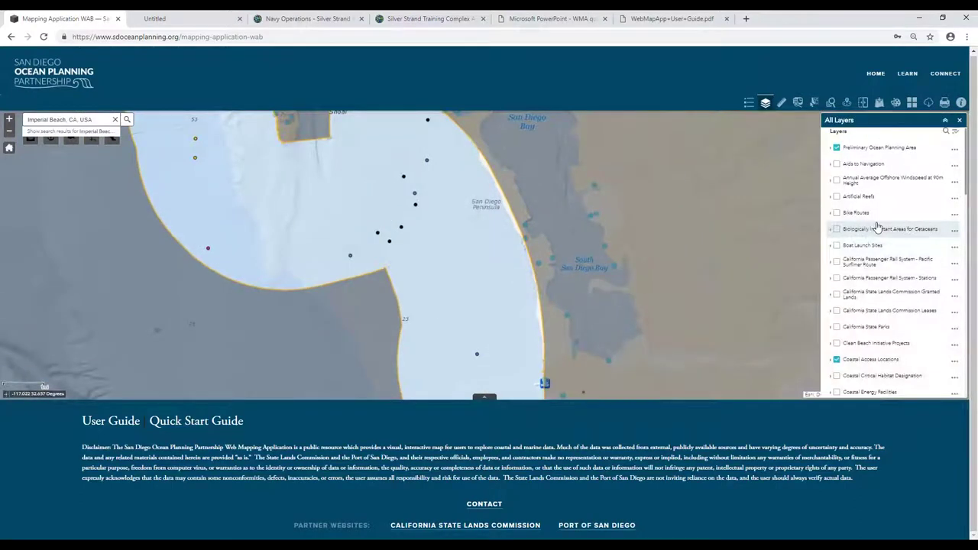
left_click(835, 310)
scroll(524, 209, "down", 3)
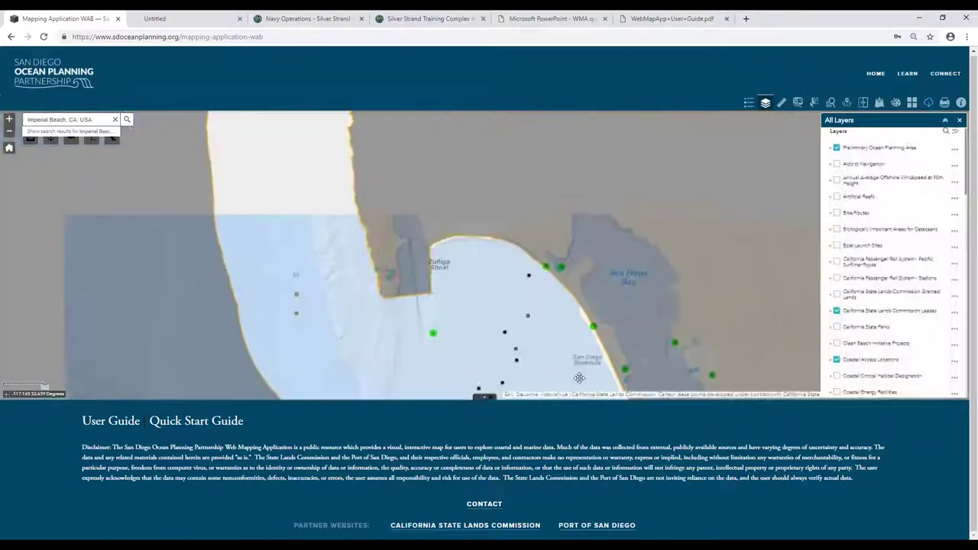
scroll(497, 195, "up", 5)
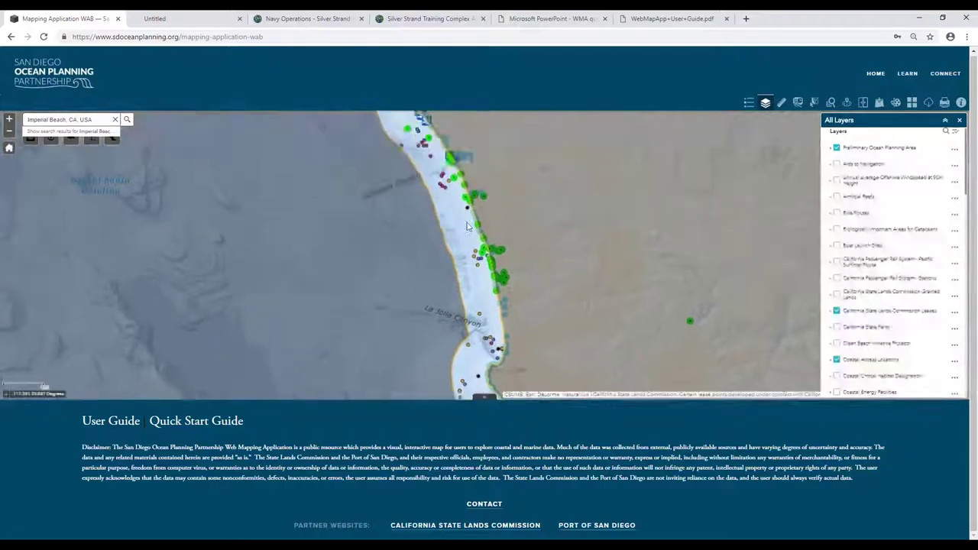
scroll(464, 224, "up", 1)
scroll(463, 224, "up", 1)
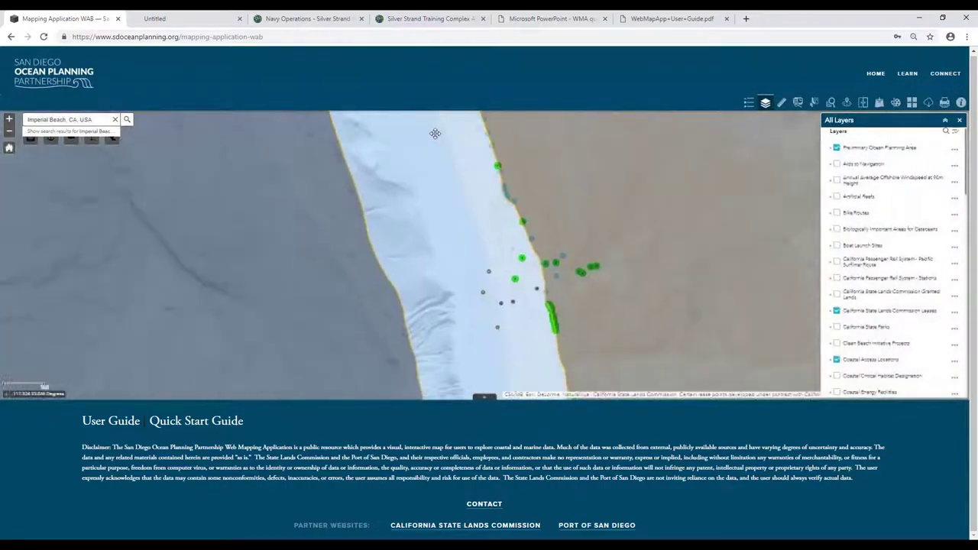
scroll(437, 194, "up", 1)
scroll(438, 194, "down", 2)
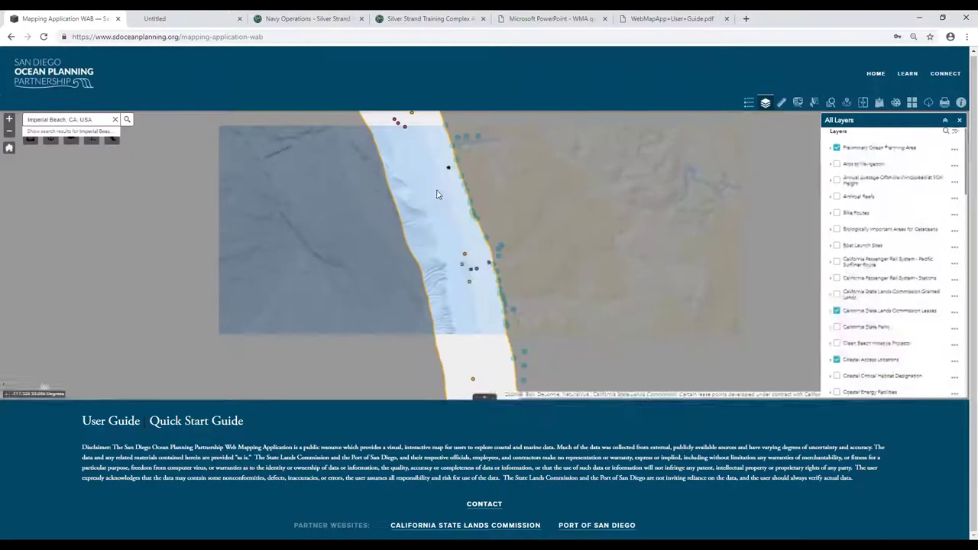
Step: Query the California State Lands Commission leases within the current map extent for the Protective Structure Use lease type
left_click(830, 102)
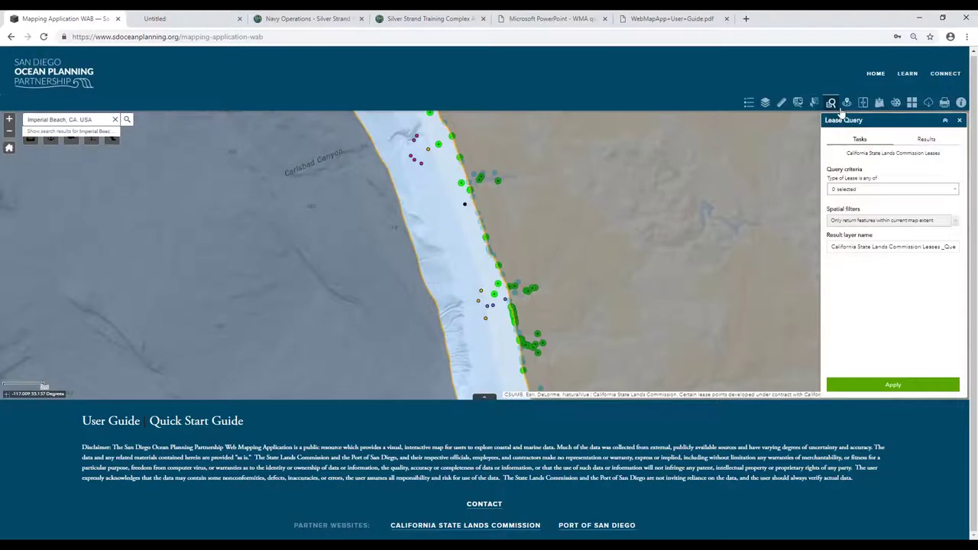
left_click(938, 190)
scroll(899, 289, "down", 3)
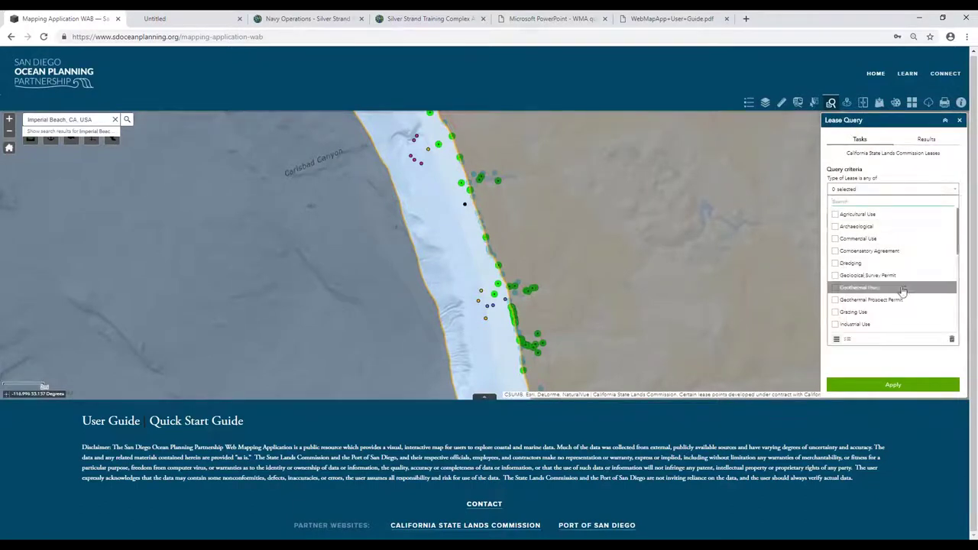
scroll(899, 289, "down", 5)
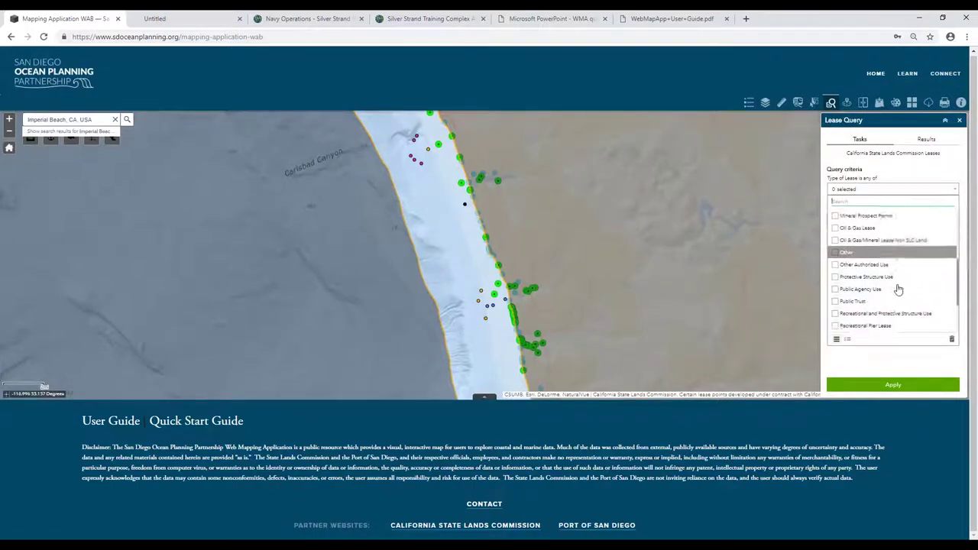
scroll(897, 288, "down", 2)
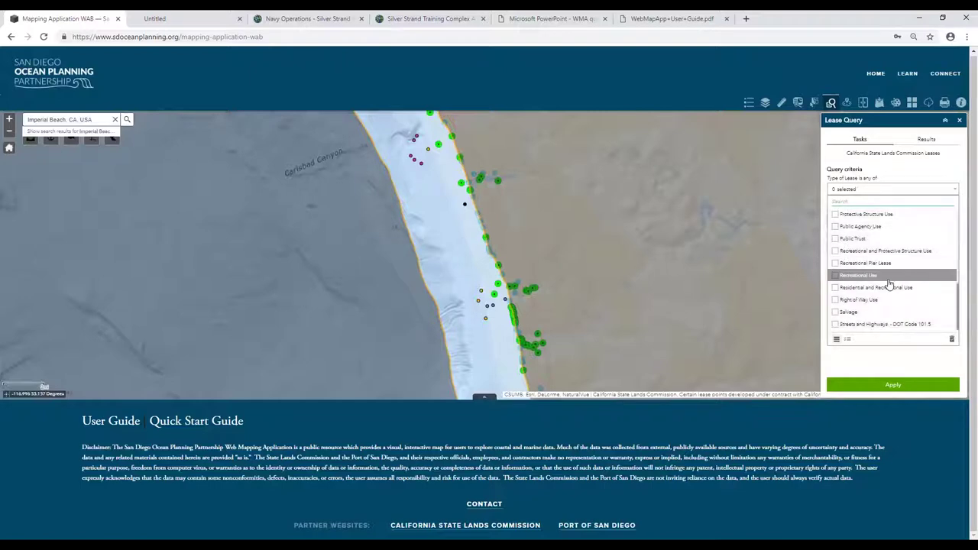
scroll(889, 285, "up", 2)
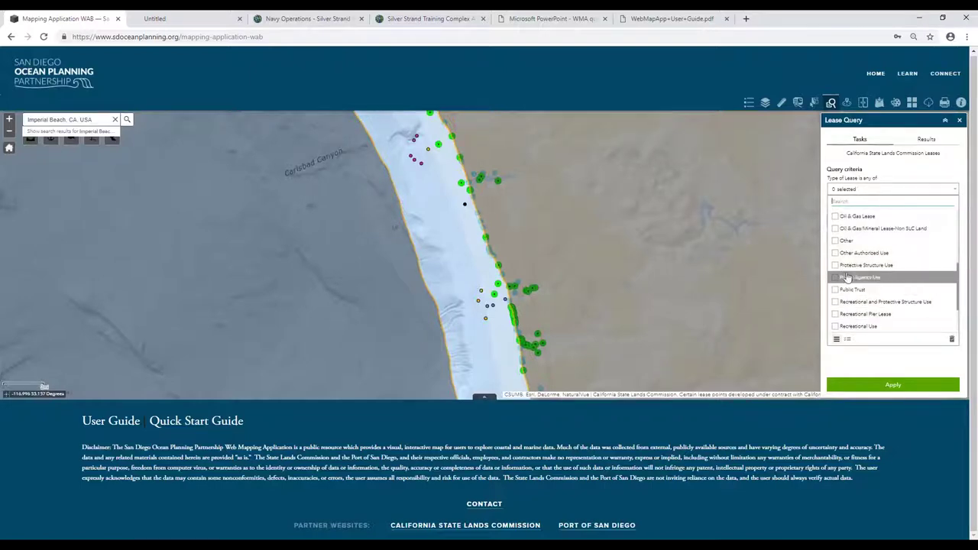
left_click(835, 265)
scroll(891, 275, "up", 2)
scroll(890, 274, "up", 3)
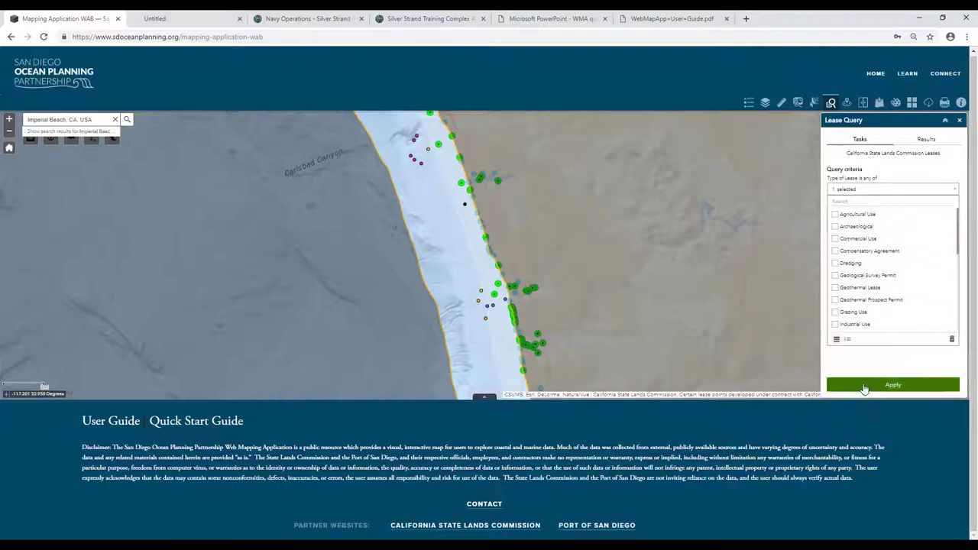
left_click(906, 363)
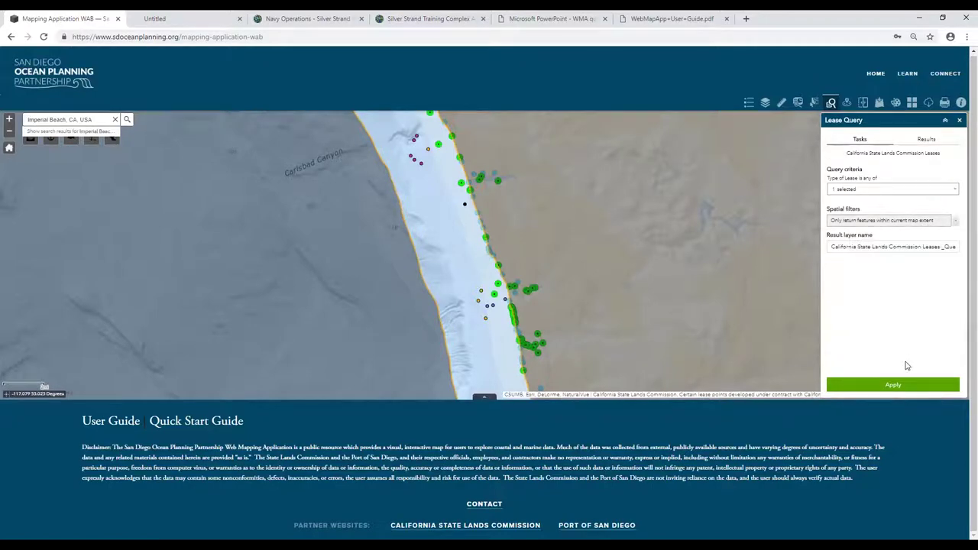
left_click(902, 387)
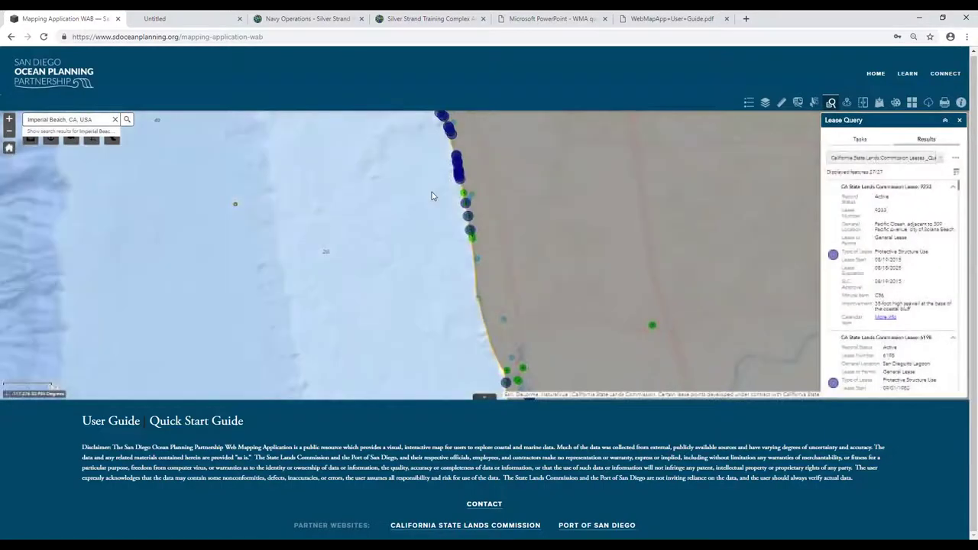
Step: Locate the first lease from the query results on the map, review its details and the lease list, and close its information window
left_click_drag(421, 151, 410, 218)
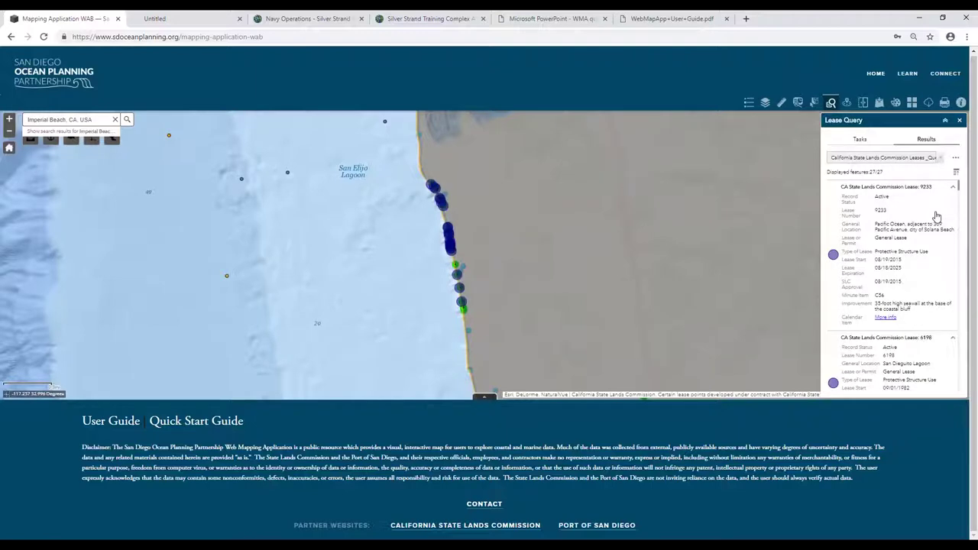
left_click(918, 222)
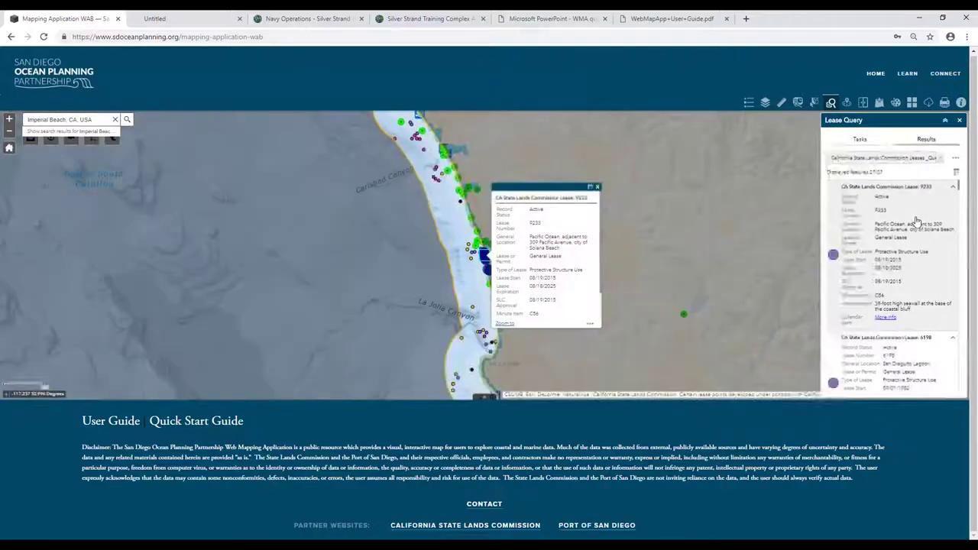
scroll(916, 238, "down", 3)
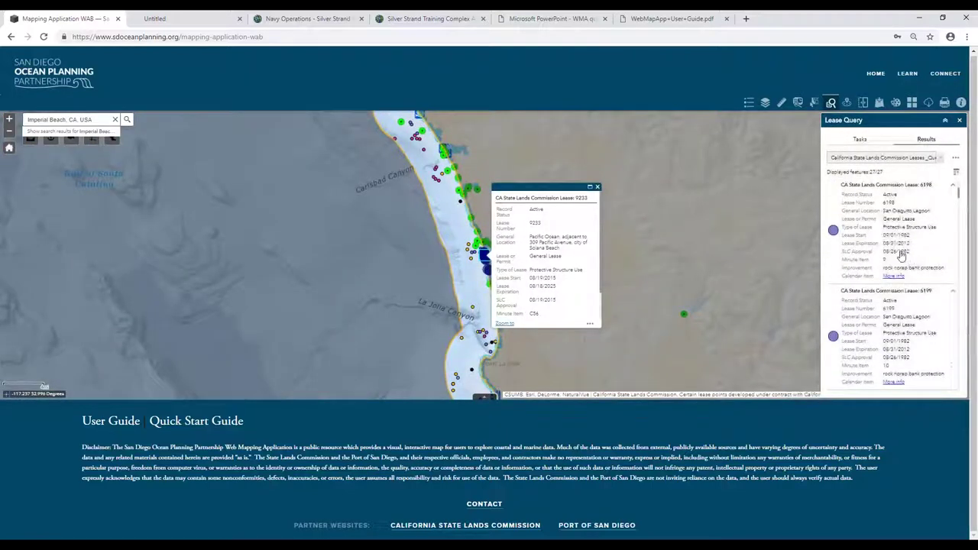
left_click(597, 188)
Step: Search for points of interest within 5 miles of Oceanside, CA and dismiss the search result window on the map
left_click(847, 104)
left_click(847, 105)
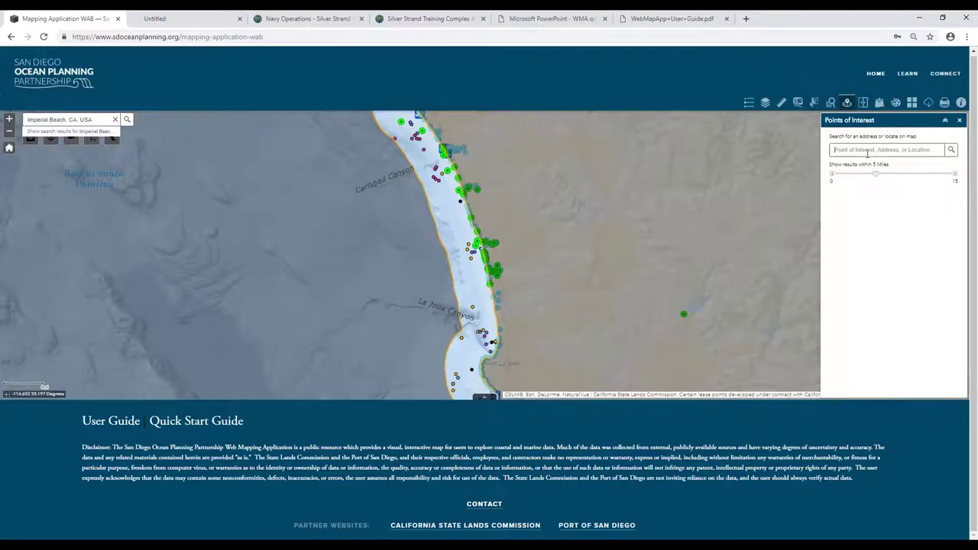
type("Oce")
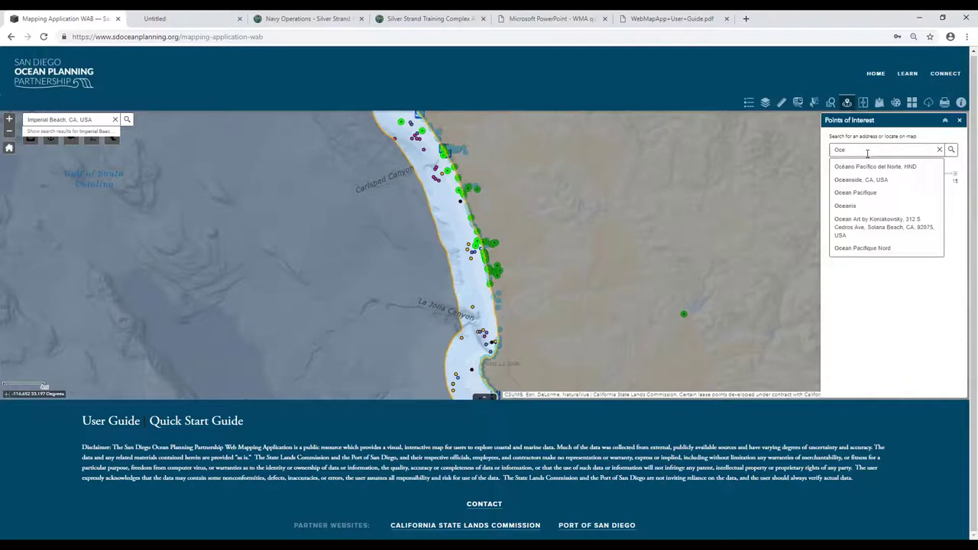
type("anside, CA")
left_click(937, 348)
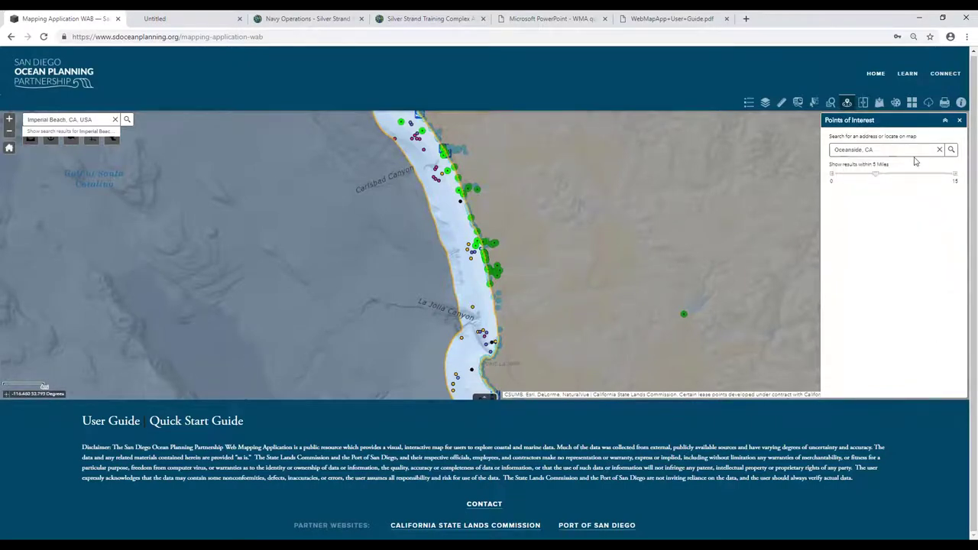
left_click(890, 151)
key("Return")
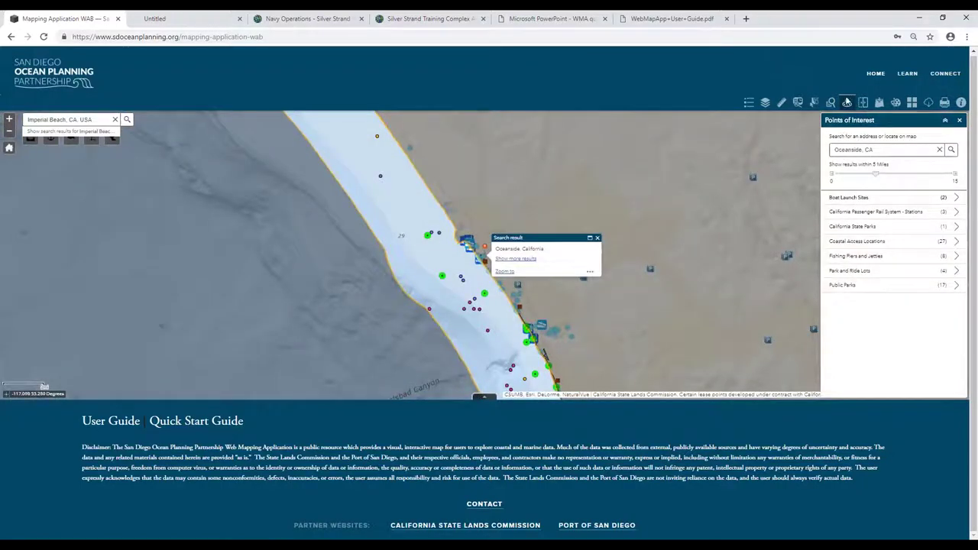
left_click(598, 237)
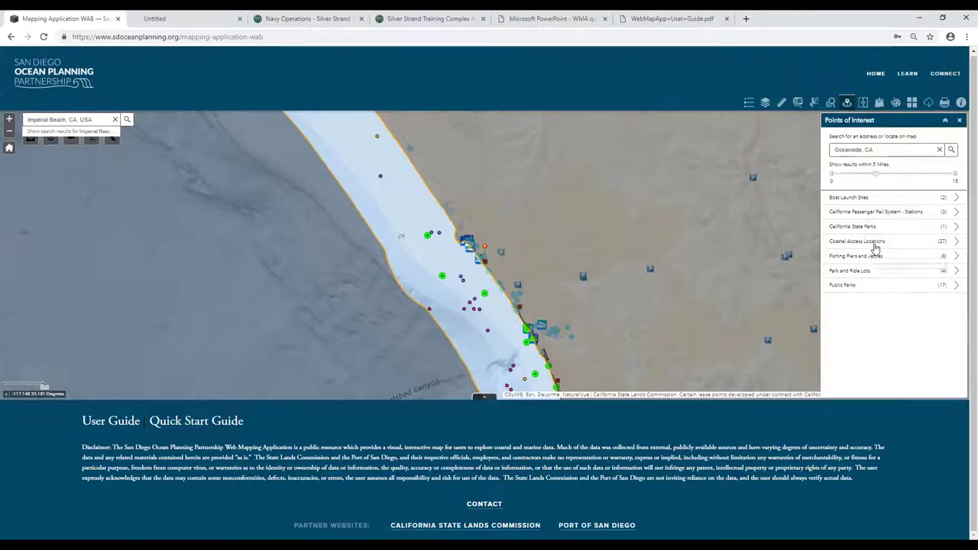
Step: Review the Coastal Access Locations near Oceanside, including the Carlsbad City Beach - Christiansen Way details, and the Public Parks list
left_click(876, 243)
left_click(881, 285)
left_click(833, 197)
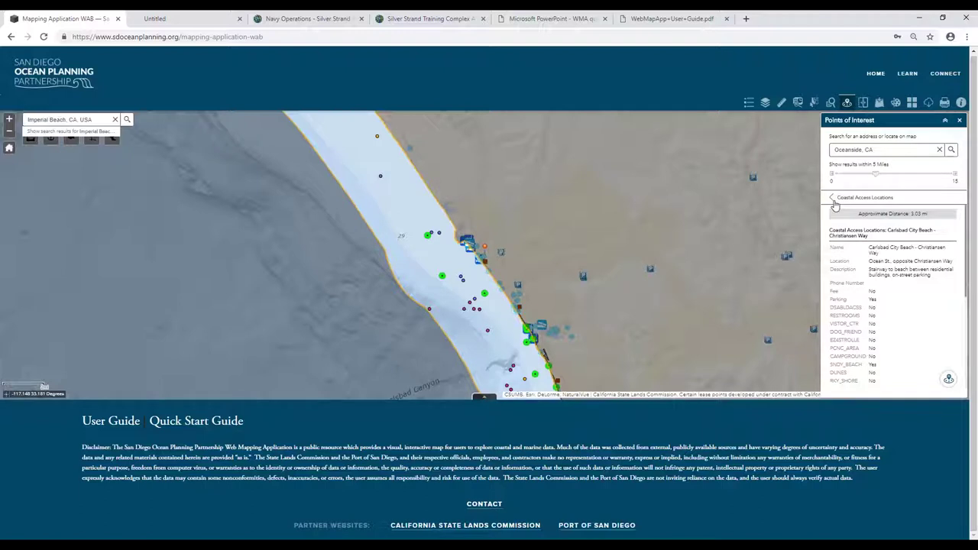
left_click(834, 197)
left_click(832, 199)
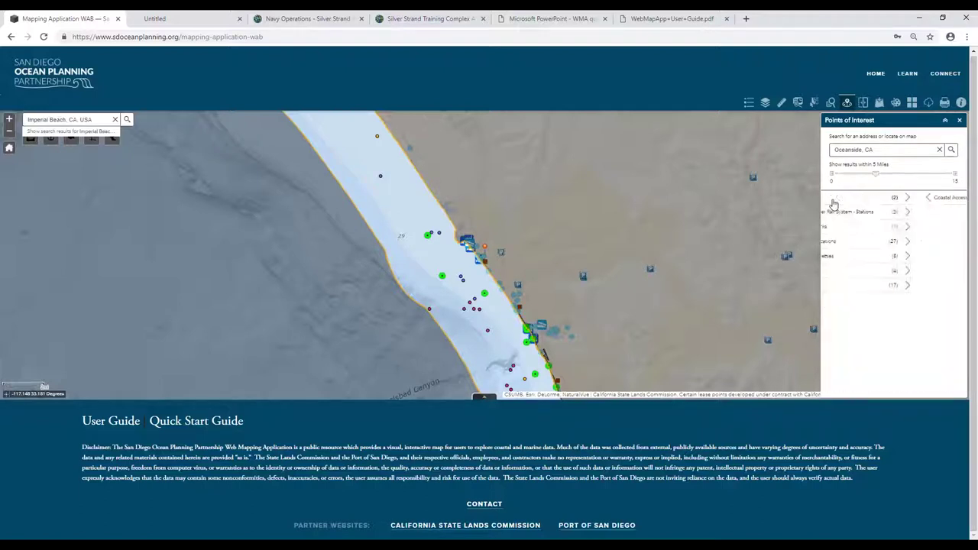
left_click(878, 286)
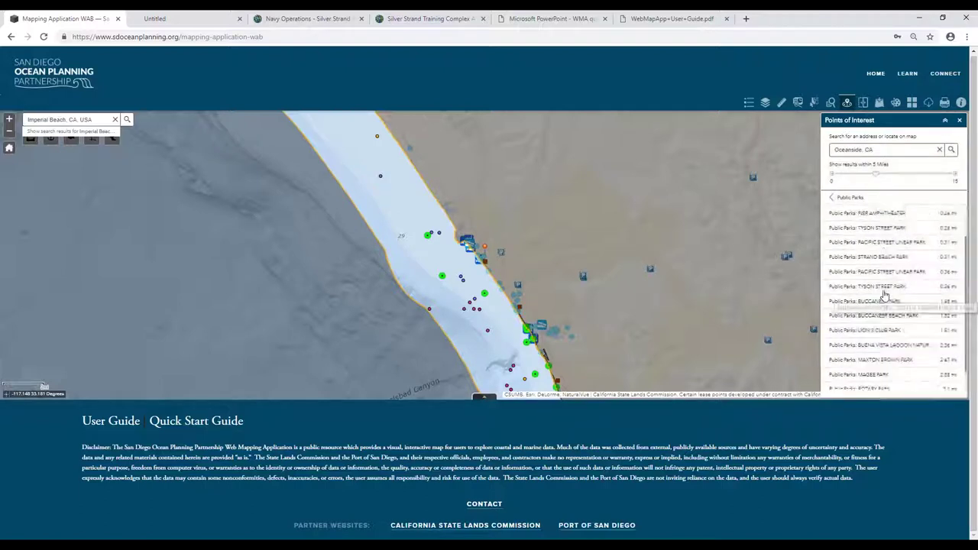
scroll(890, 297, "down", 1)
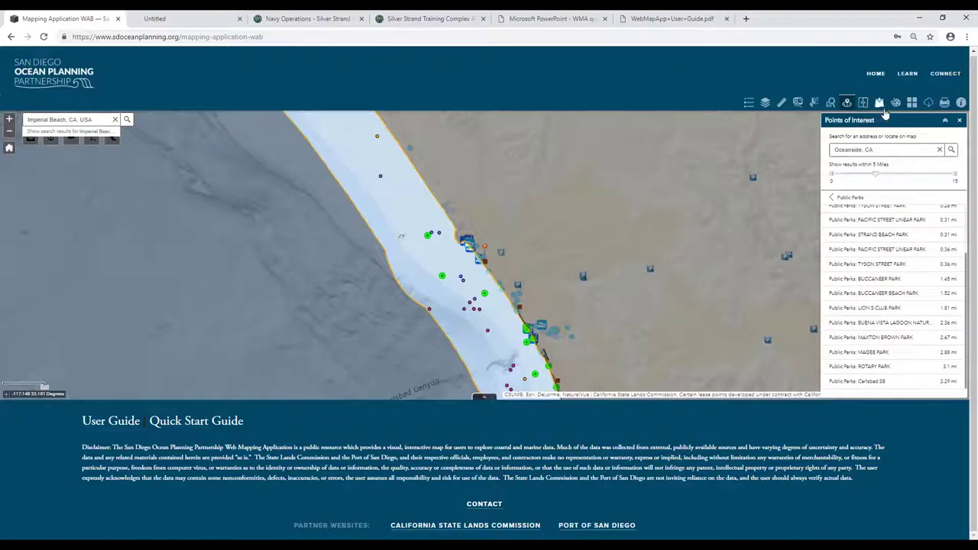
Step: Open the Add External Data tool and browse the ArcGIS Online layers offered within the map area
left_click(879, 109)
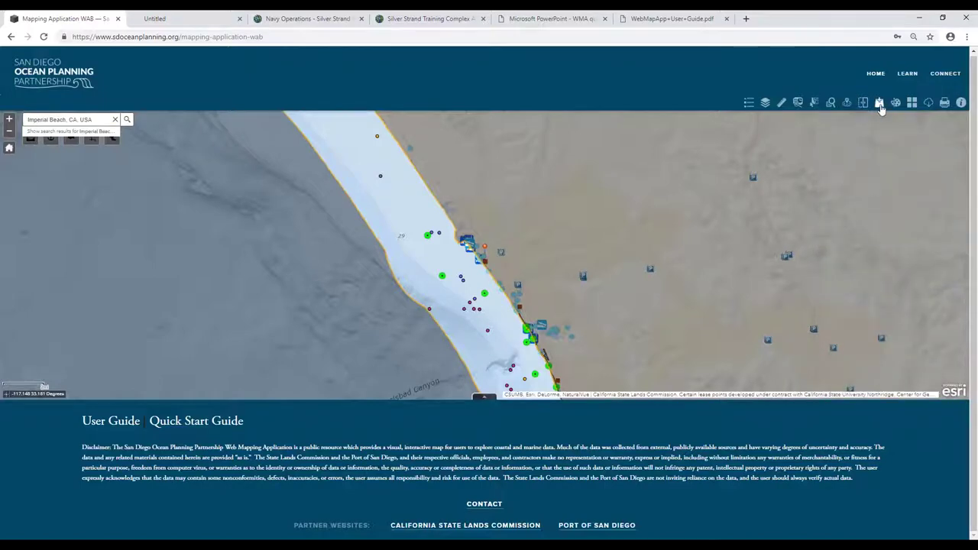
left_click(879, 105)
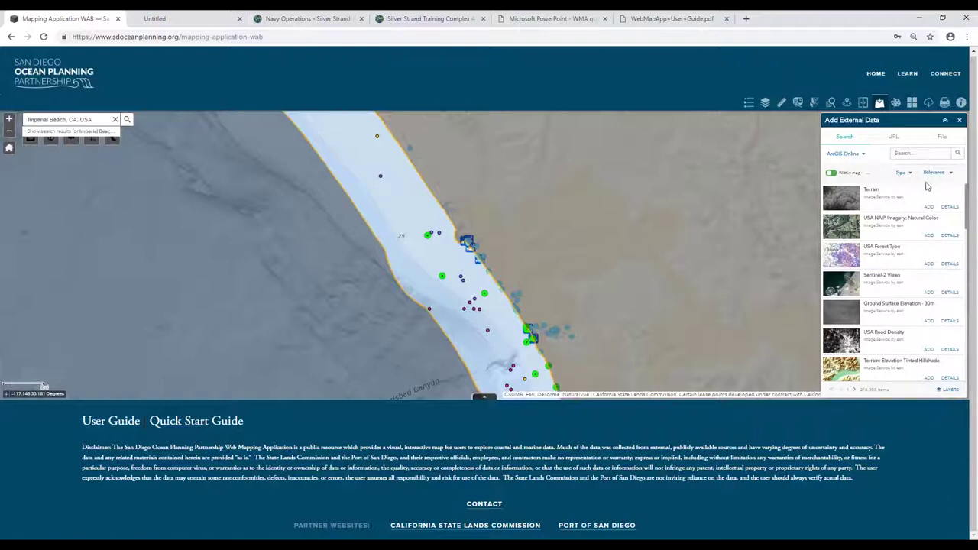
scroll(931, 202, "down", 3)
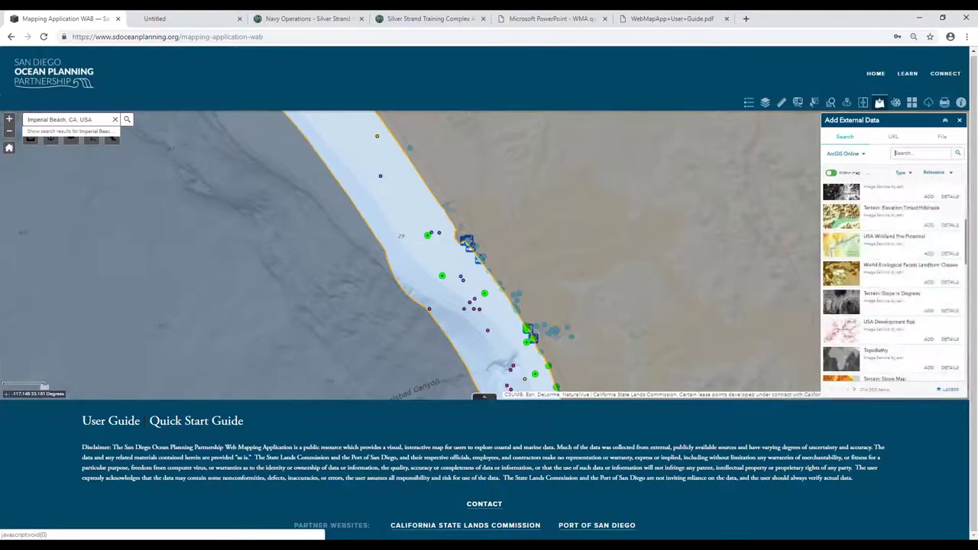
scroll(931, 202, "down", 2)
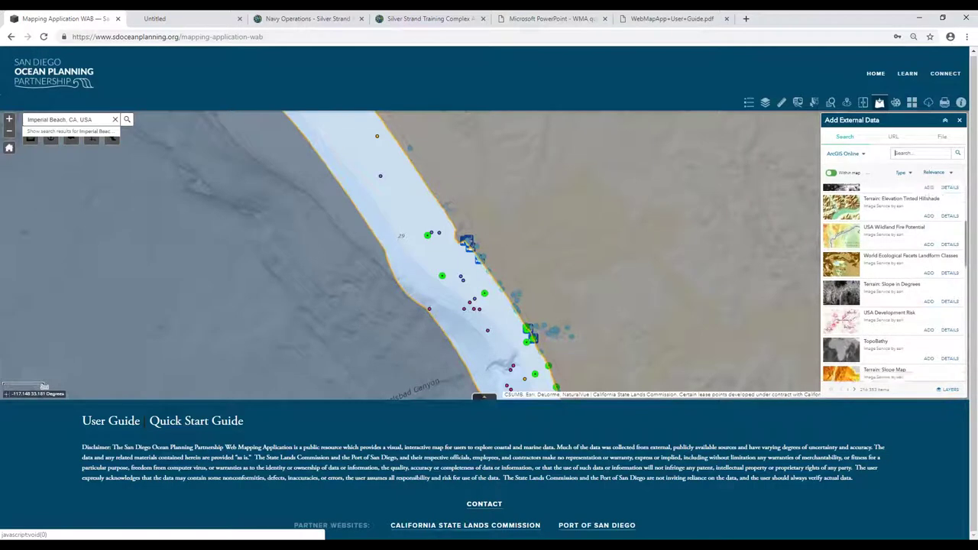
scroll(931, 205, "down", 3)
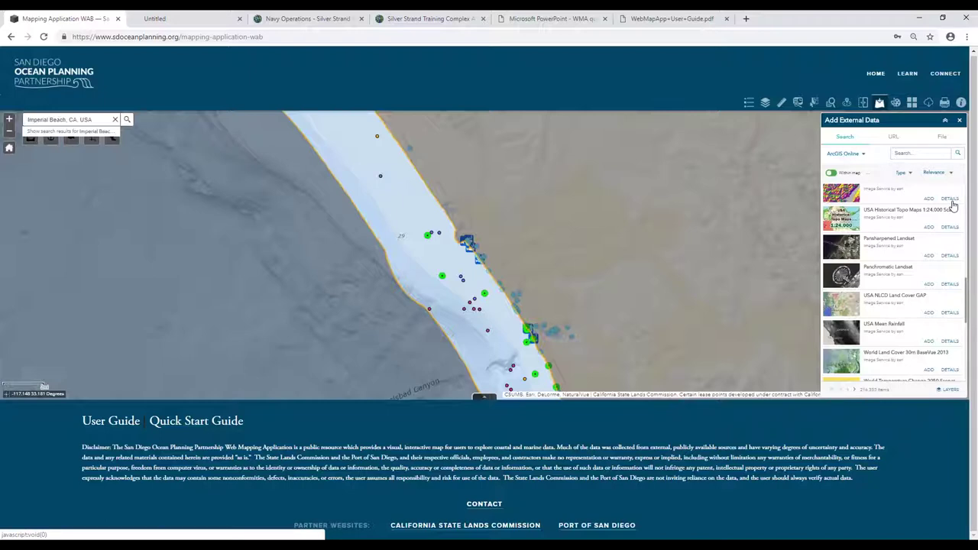
scroll(953, 206, "up", 1)
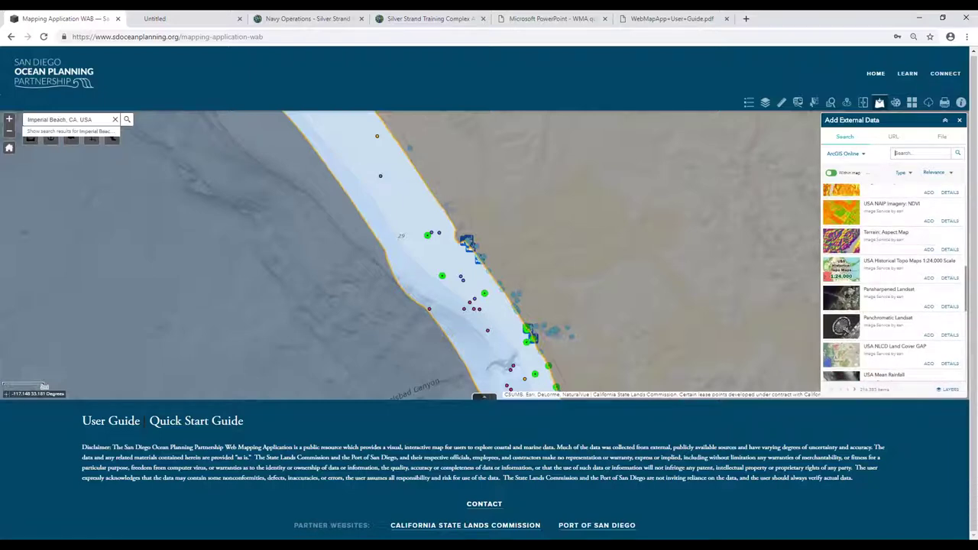
scroll(932, 259, "up", 3)
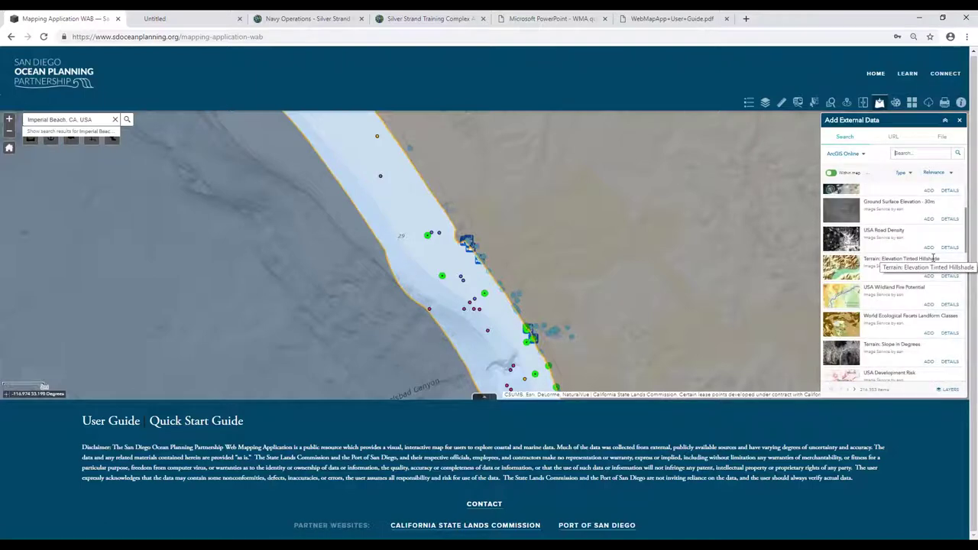
Step: Check the options for adding external data from a web service URL and from a file
left_click(899, 138)
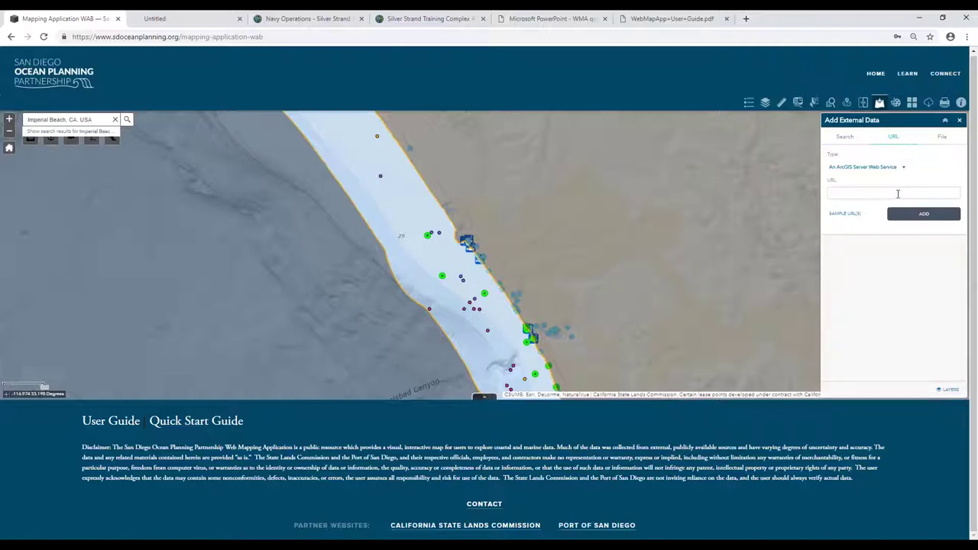
left_click(897, 194)
left_click(944, 137)
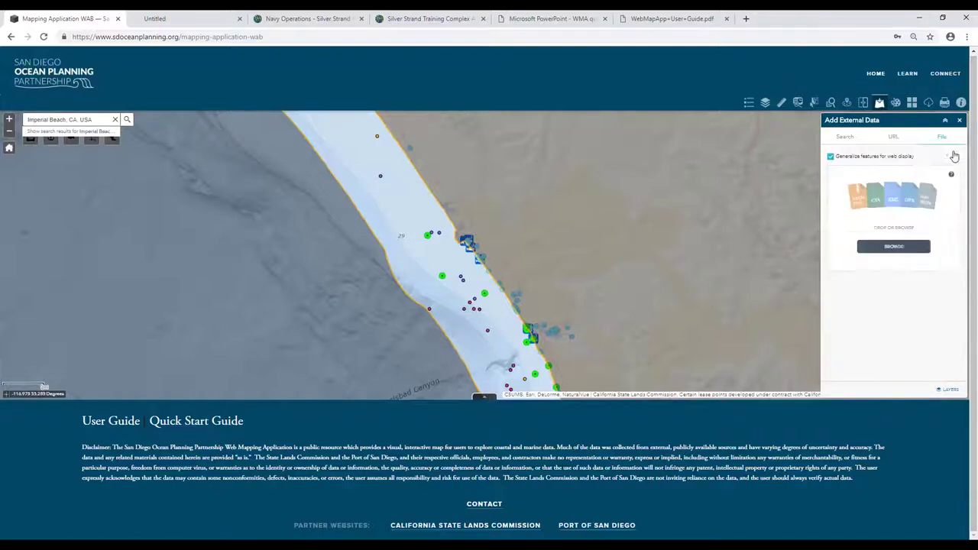
Step: Search ArcGIS Online for NOAA Raster Navigational Charts off San Diego Bay and review the item details of the U.S. and Territories charts
left_click_drag(601, 268, 679, 125)
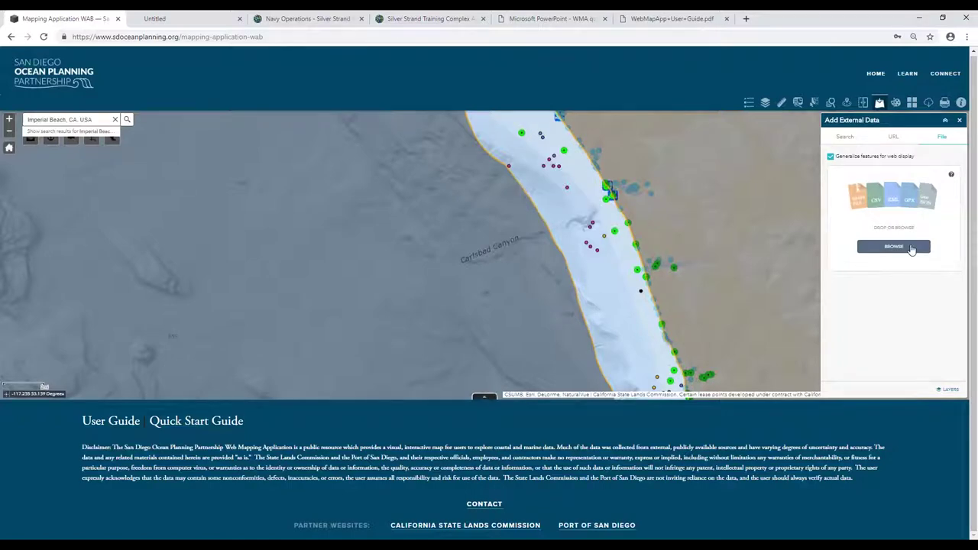
scroll(616, 215, "down", 2)
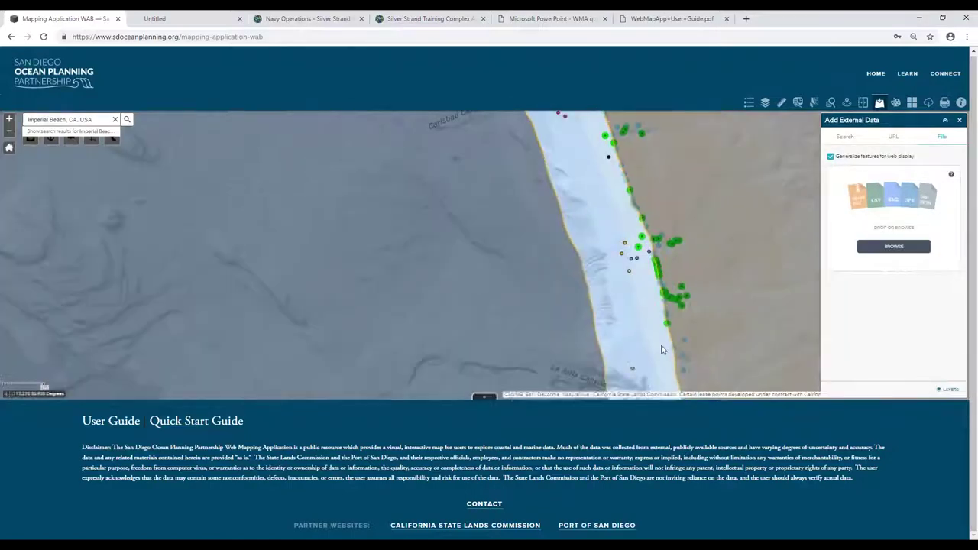
scroll(616, 215, "up", 2)
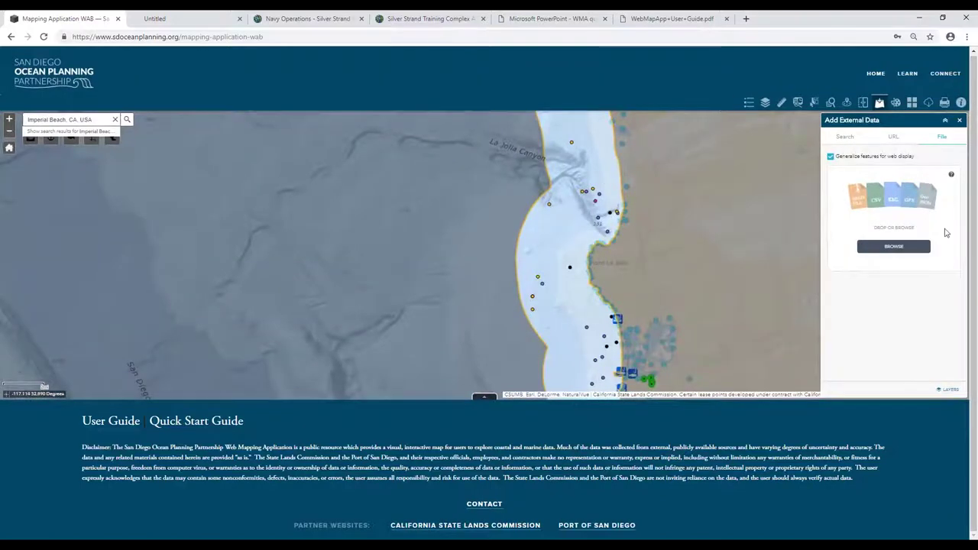
left_click_drag(763, 313, 711, 252)
left_click_drag(634, 309, 612, 239)
scroll(631, 257, "up", 1)
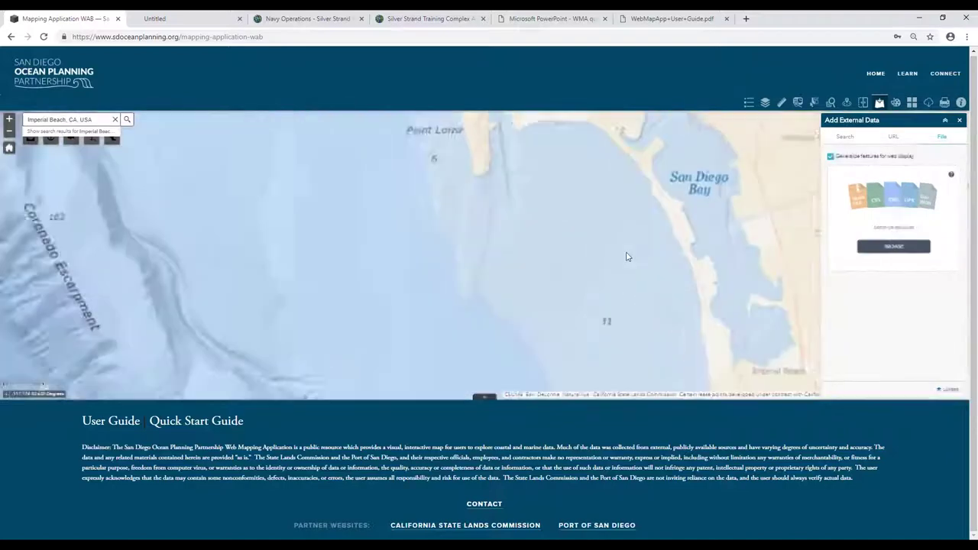
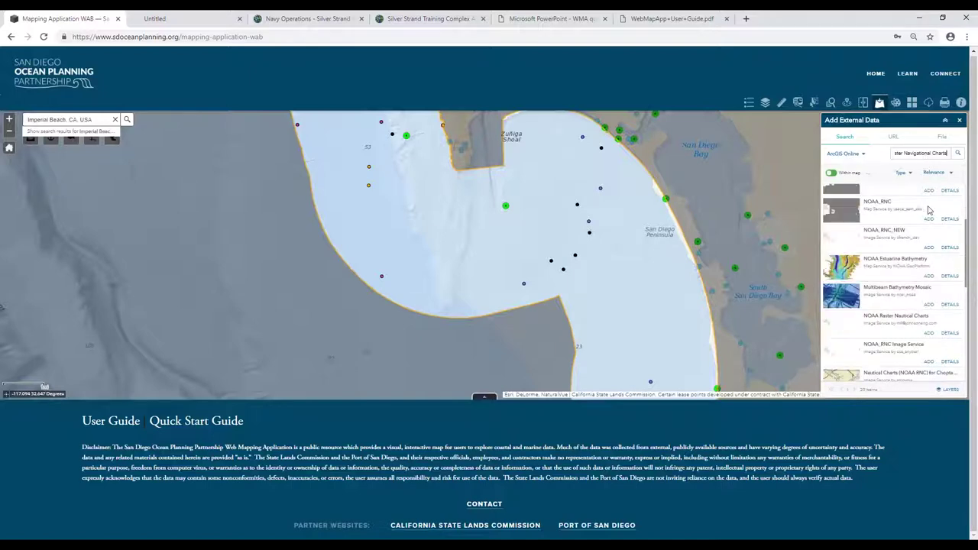
scroll(928, 210, "up", 3)
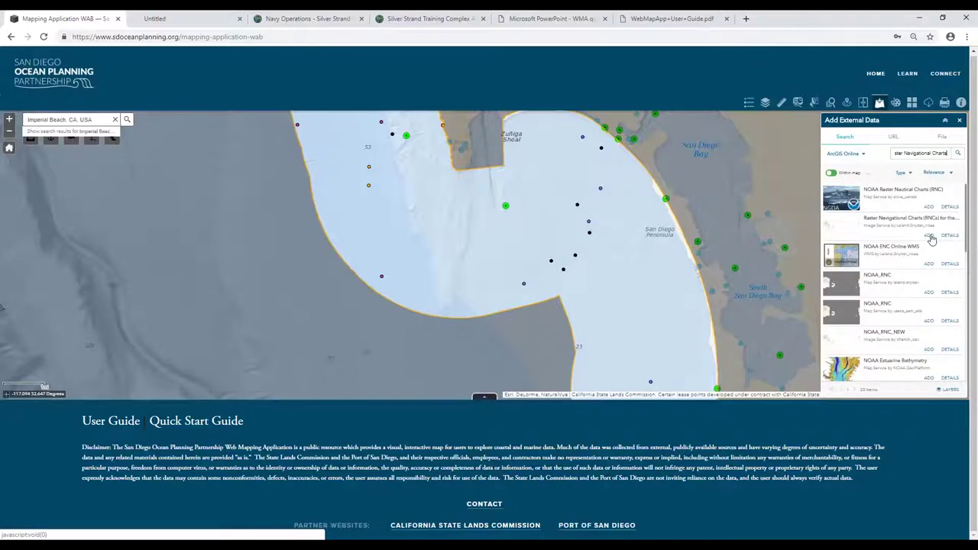
left_click(944, 238)
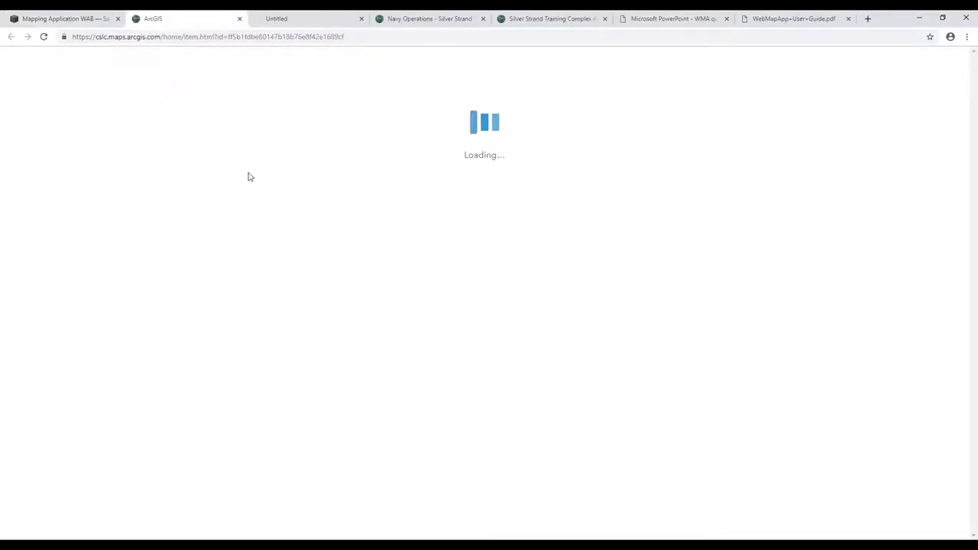
mouse_move(281, 196)
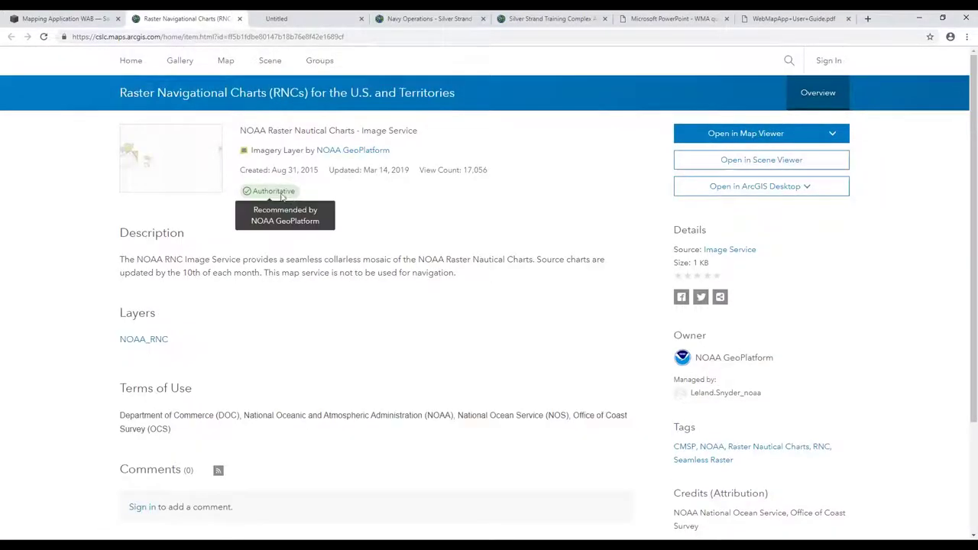
Step: Add the Raster Navigational Charts (RNCs) for the U.S. and Territories to the map and examine them at closer scales off Point Loma
left_click(61, 21)
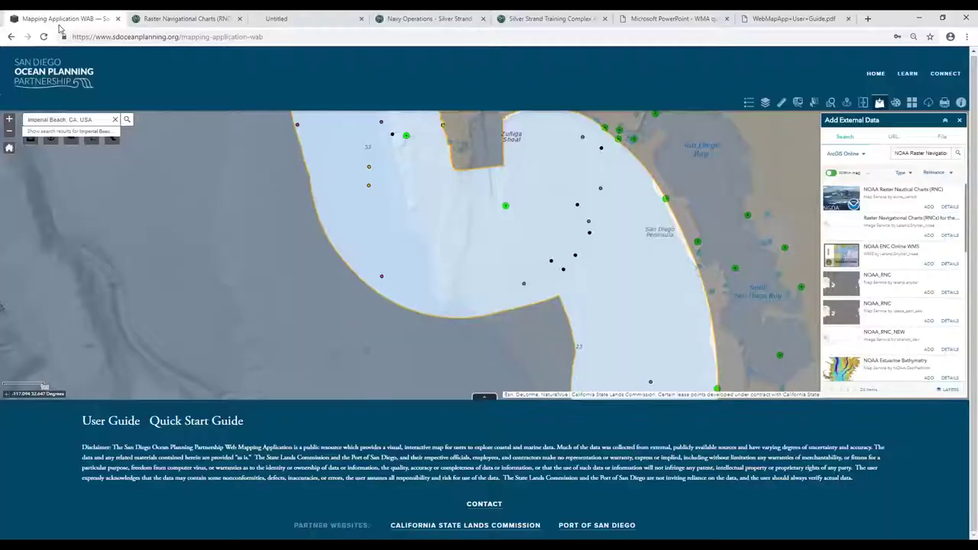
left_click(929, 236)
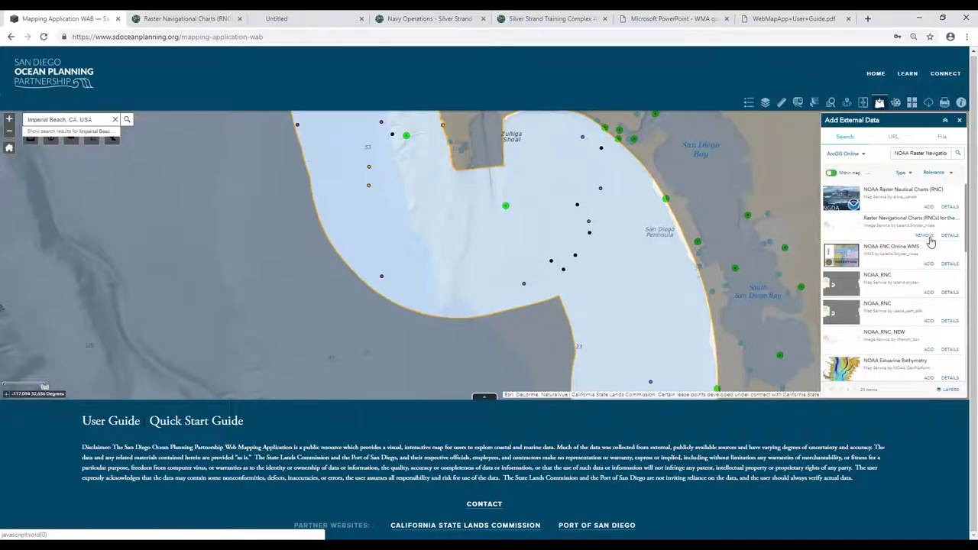
left_click_drag(531, 188, 472, 219)
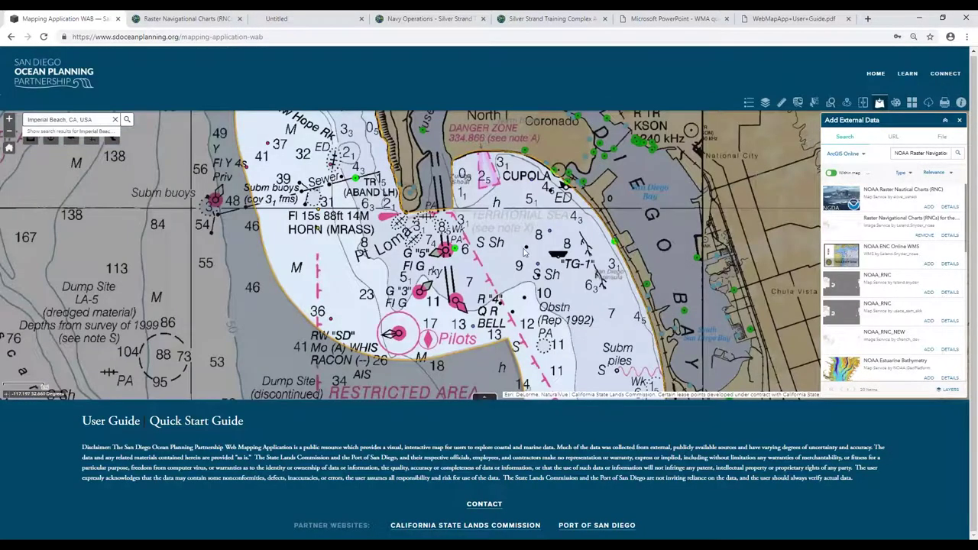
left_click_drag(527, 255, 463, 287)
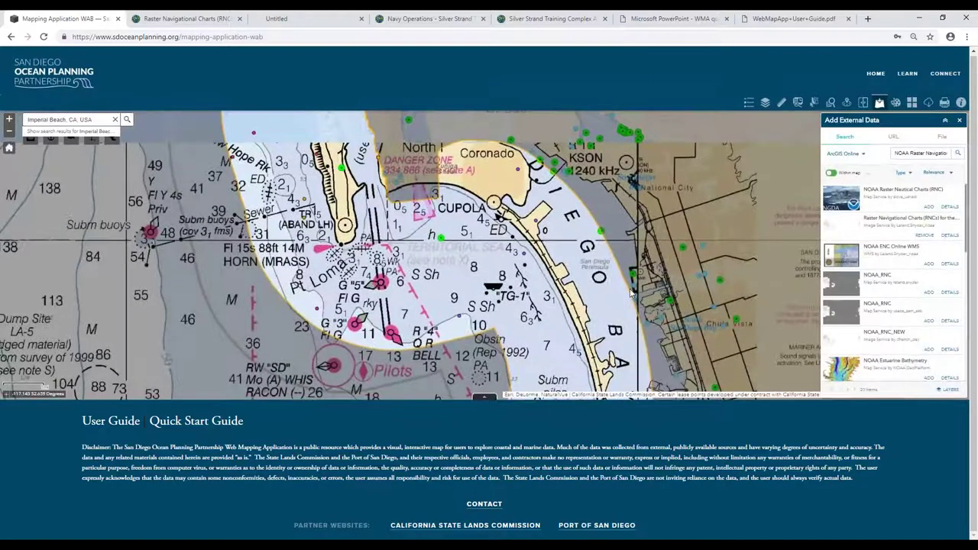
scroll(508, 226, "up", 1)
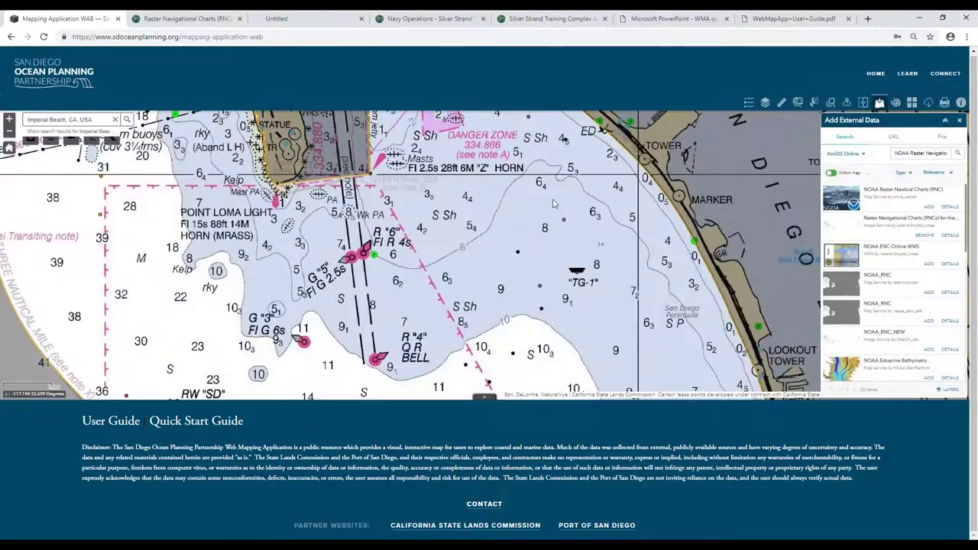
scroll(552, 193, "up", 1)
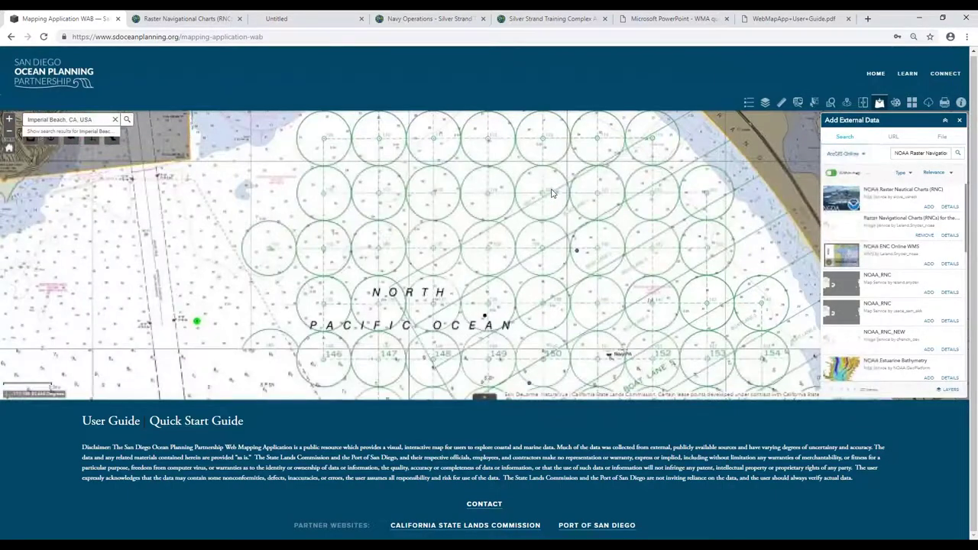
left_click_drag(520, 171, 505, 223)
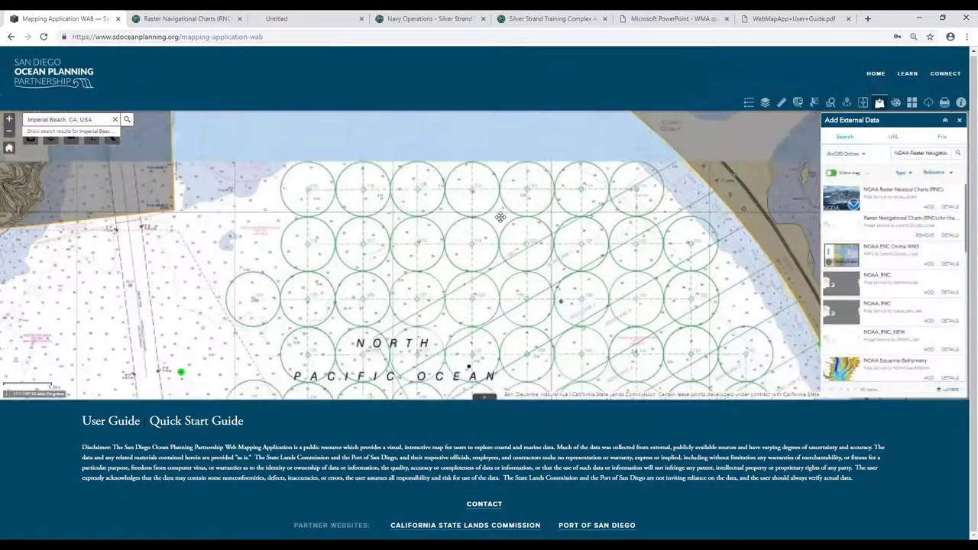
left_click(863, 102)
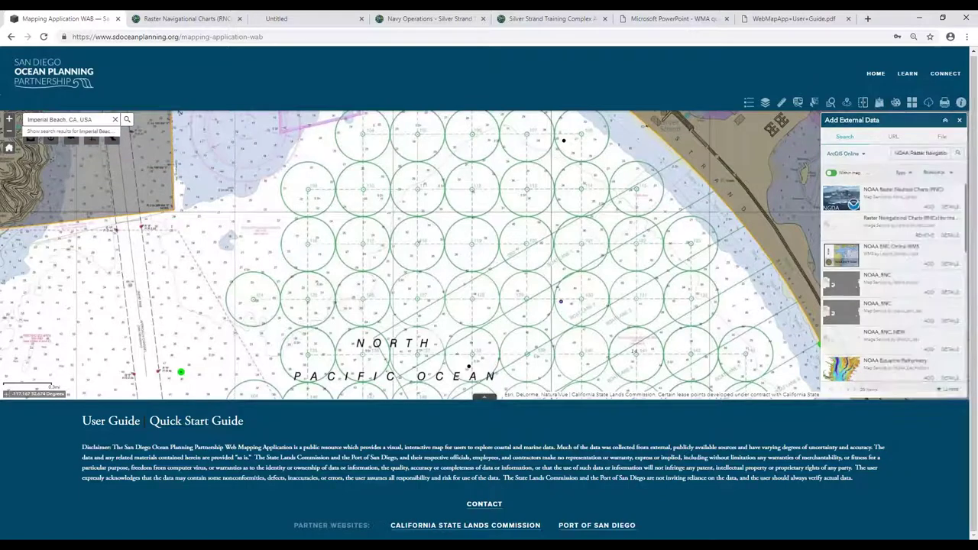
left_click(912, 138)
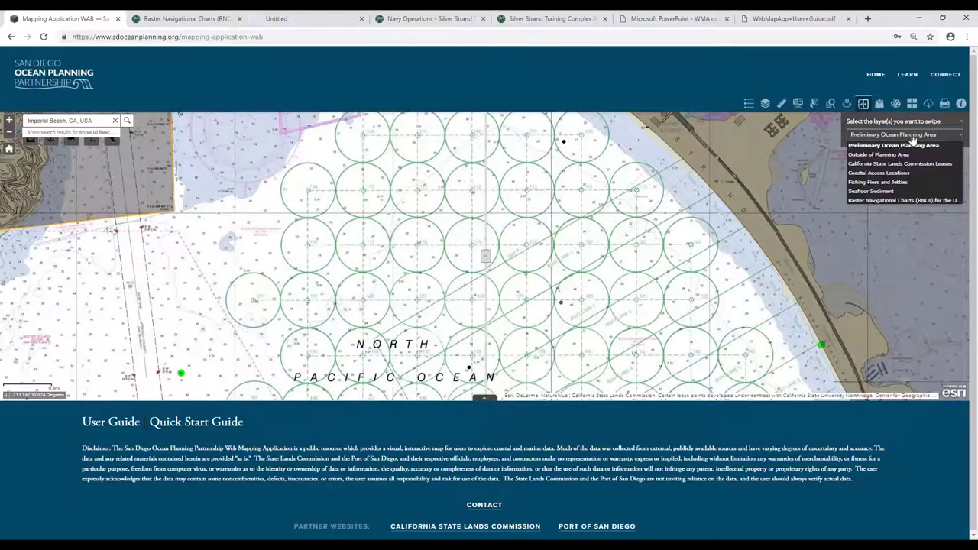
left_click(918, 208)
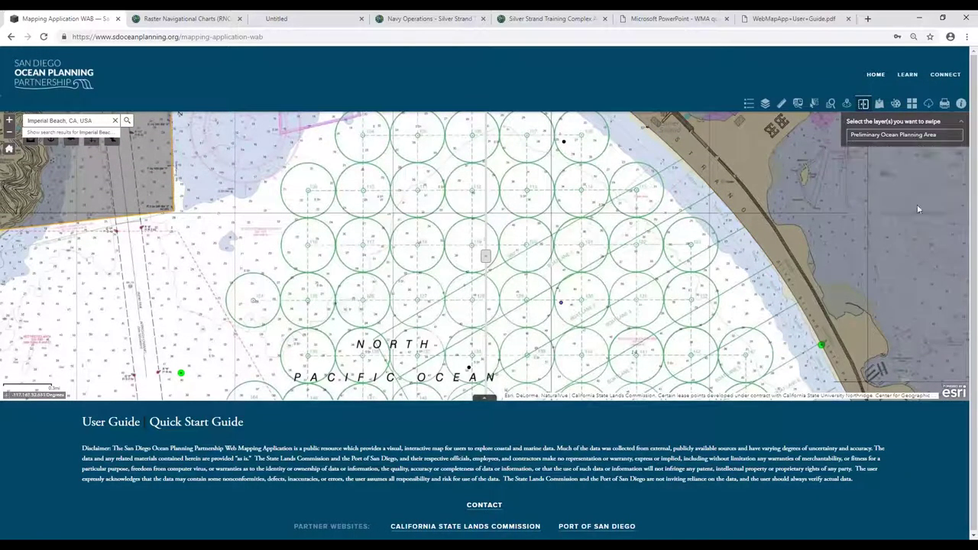
left_click(920, 136)
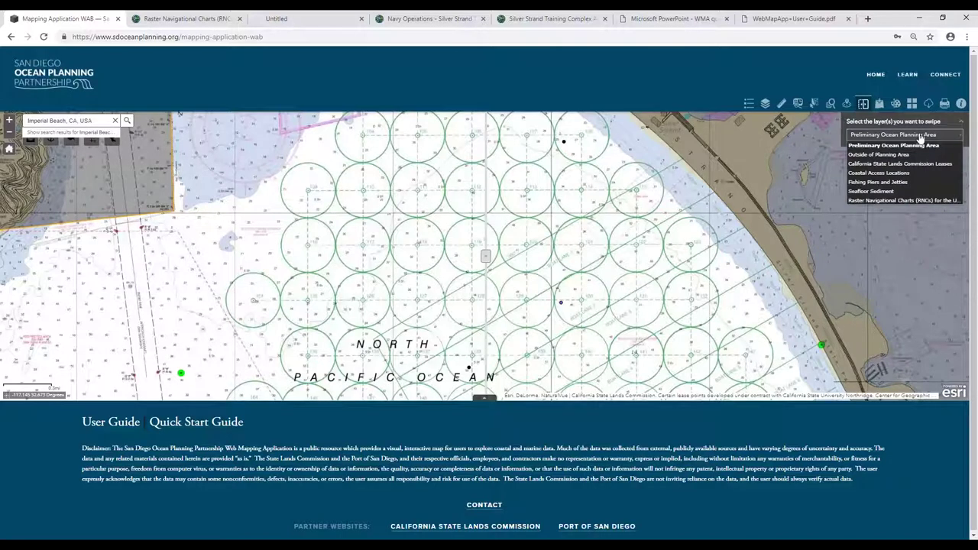
left_click(920, 137)
Step: Set the transparency of the Raster Navigational Charts (RNCs) layer to 0%, fully opaque
left_click(762, 106)
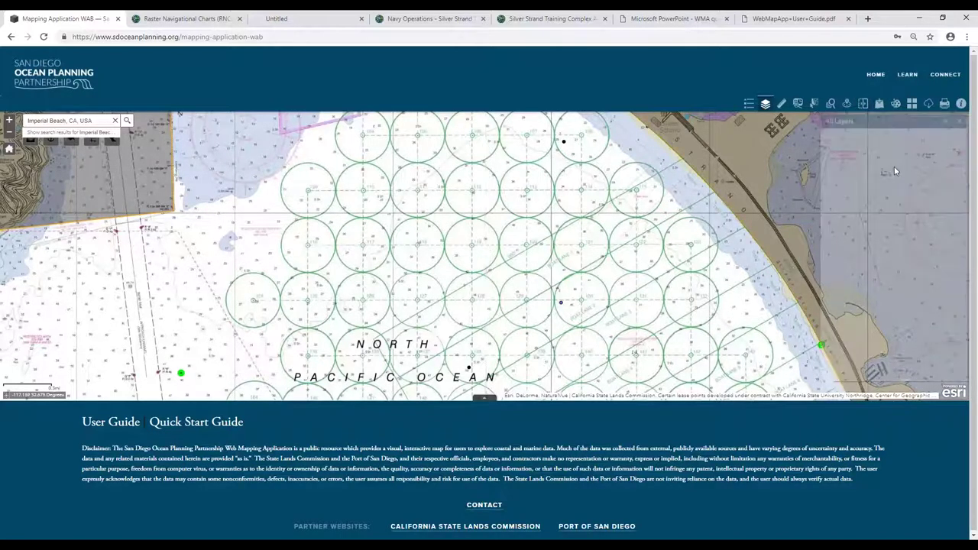
scroll(899, 199, "down", 10)
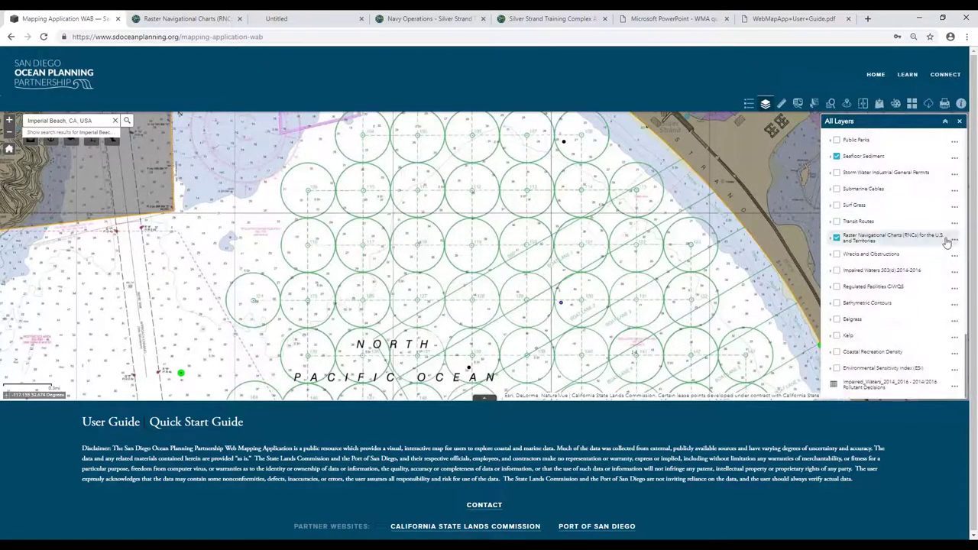
left_click(953, 239)
left_click(928, 274)
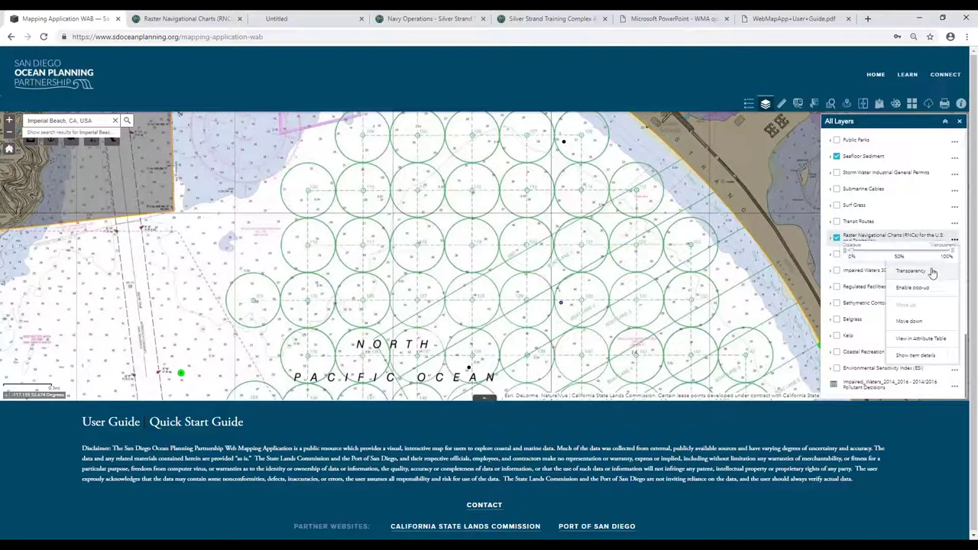
left_click_drag(950, 257, 941, 260)
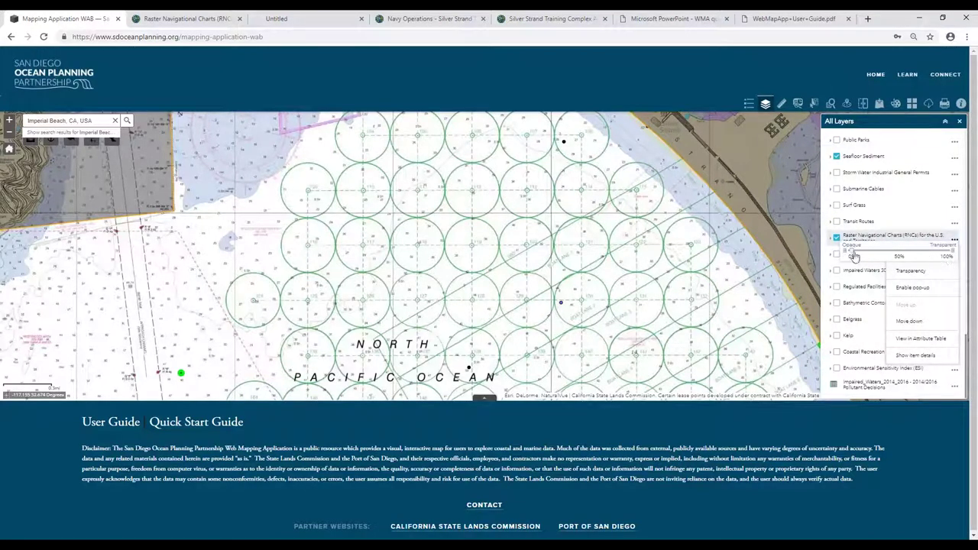
mouse_move(857, 256)
left_mouse_down()
mouse_move(883, 258)
mouse_move(846, 255)
left_mouse_up()
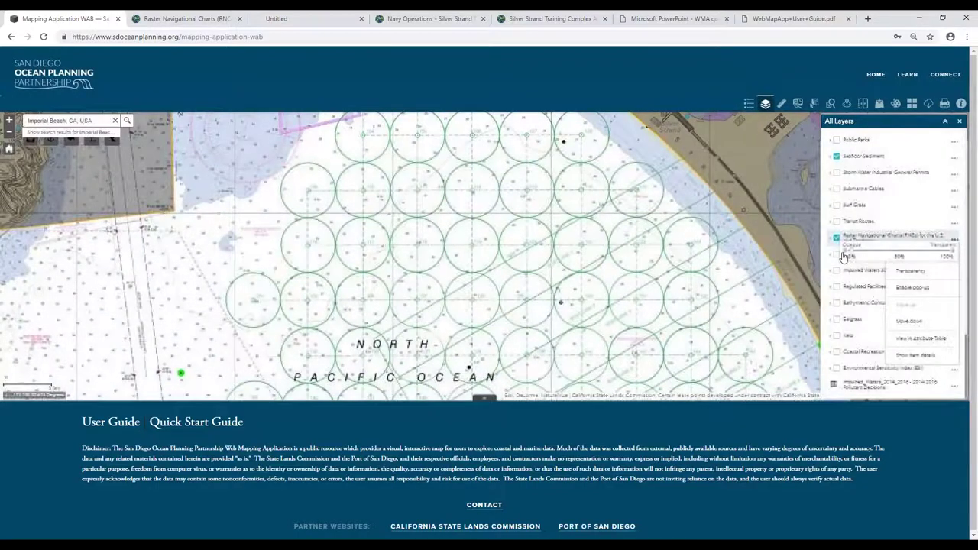
Step: Swipe the Raster Navigational Charts (RNCs) layer on and off along the Silver Strand coast to compare it with the map beneath
left_click(864, 103)
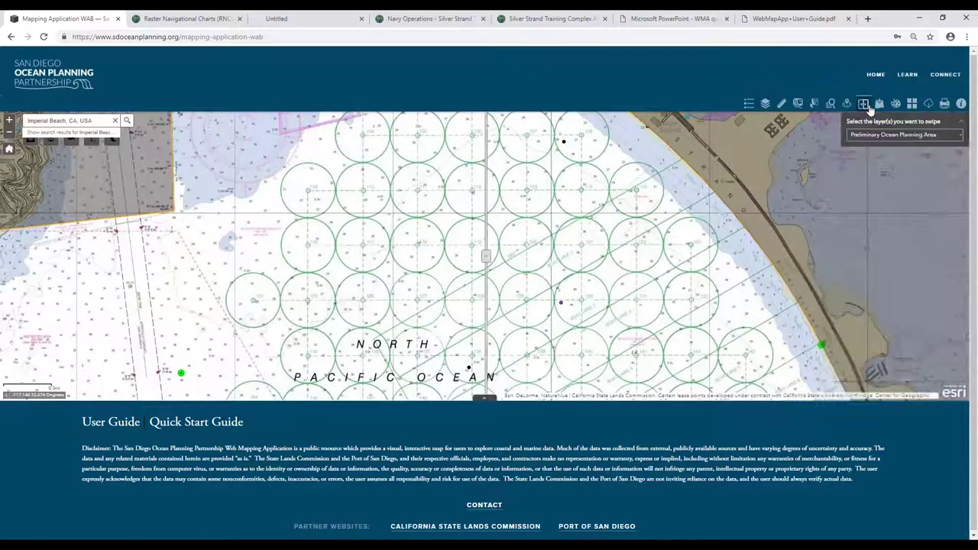
left_click(916, 143)
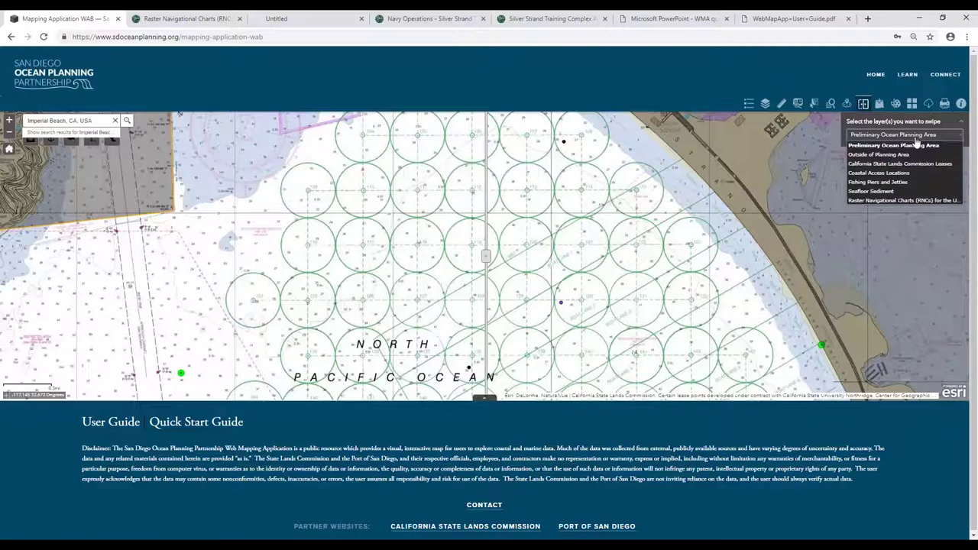
left_click(921, 202)
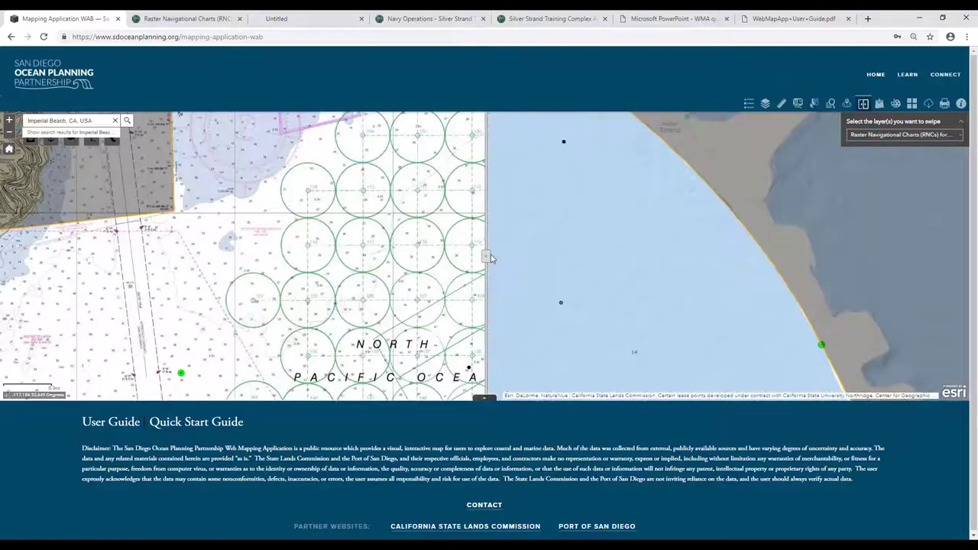
mouse_move(487, 258)
left_mouse_down()
mouse_move(840, 257)
mouse_move(502, 257)
mouse_move(480, 244)
left_mouse_up()
left_click_drag(588, 231, 569, 350)
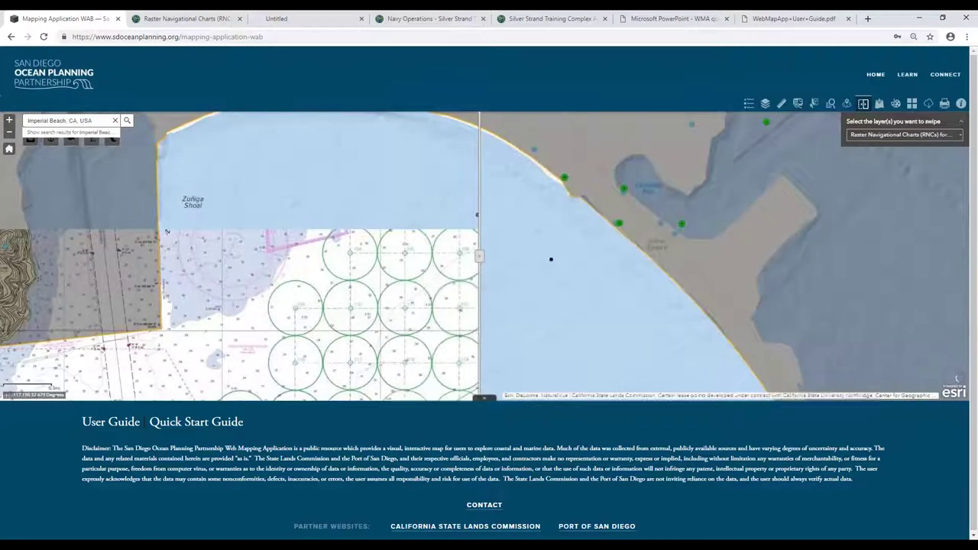
left_click_drag(479, 256, 707, 256)
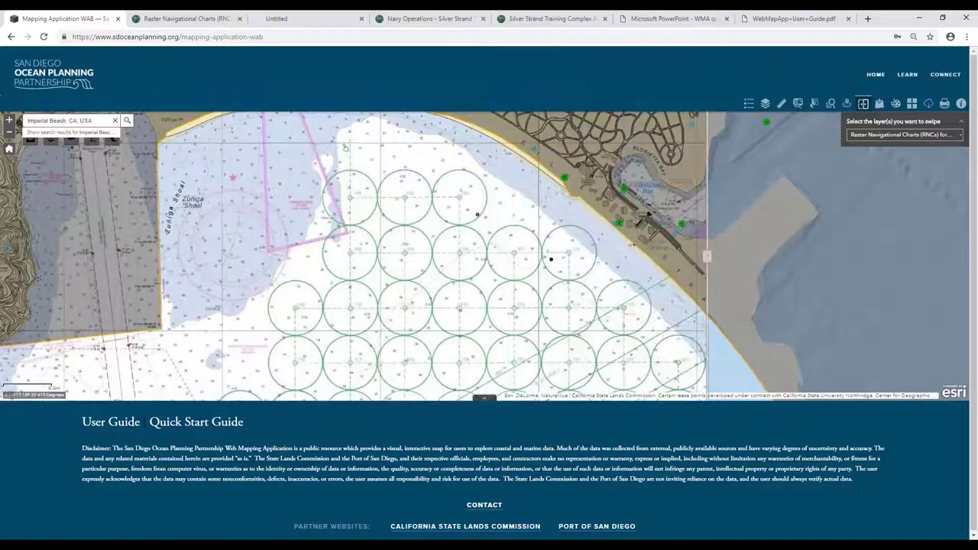
Step: Place the text "Point of Interest" in the water off the coast and draw a rectangle directly below it
left_click(895, 104)
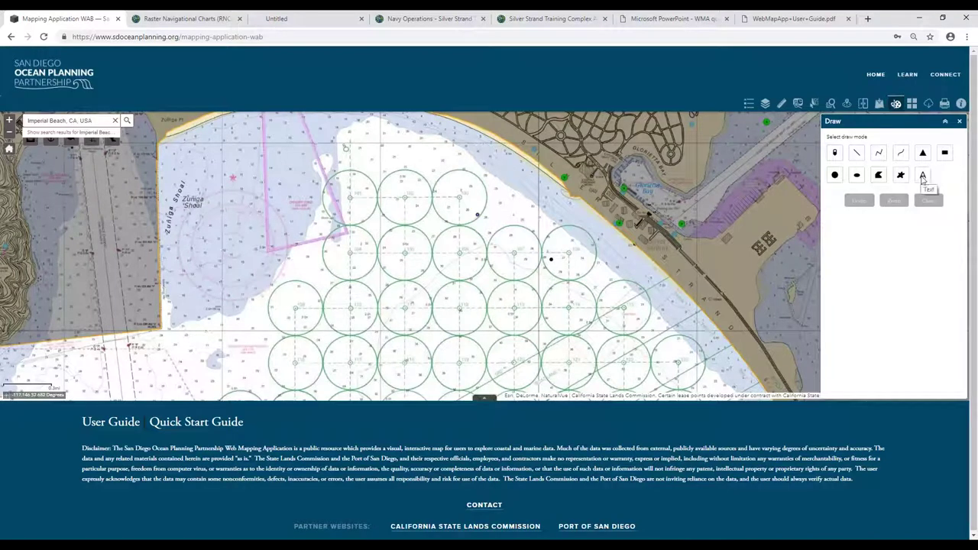
left_click(922, 175)
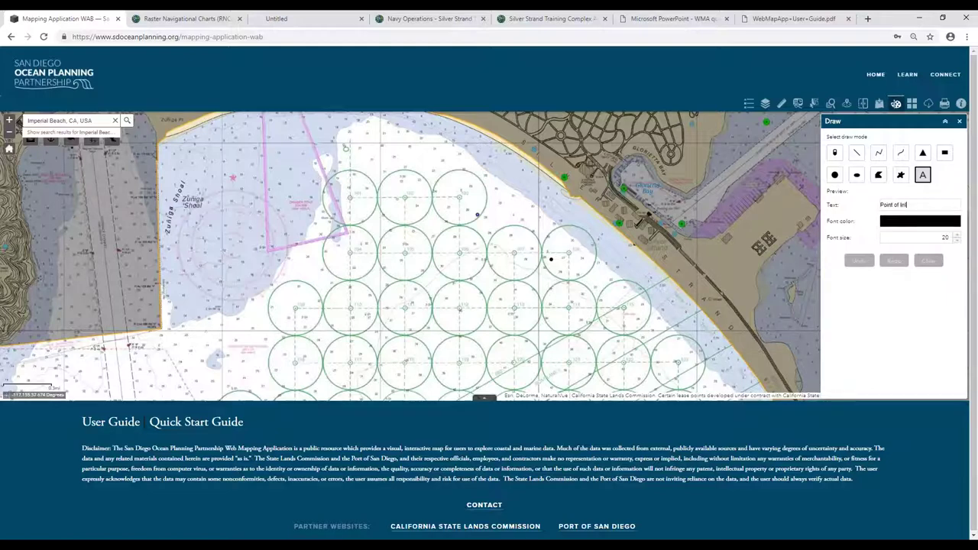
left_click(540, 206)
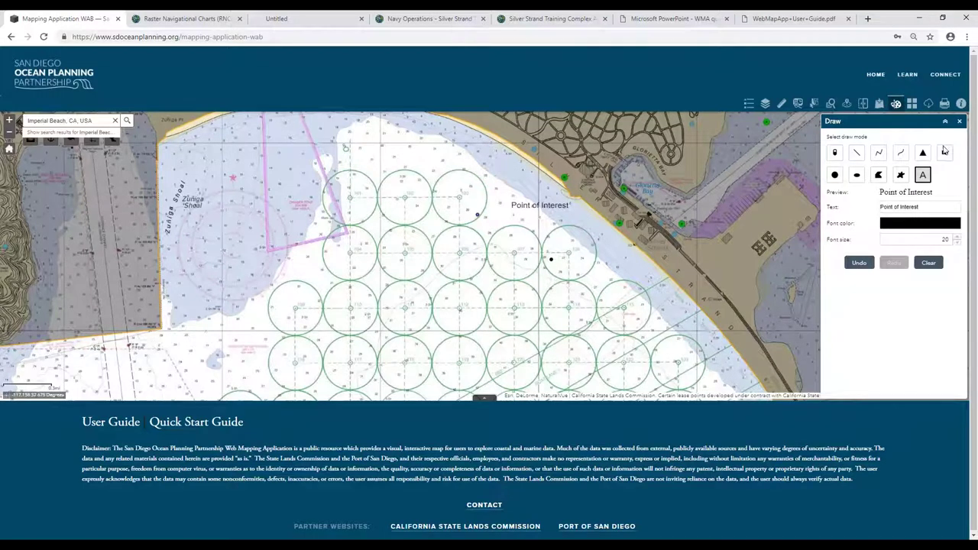
left_click(944, 152)
left_click_drag(512, 218, 624, 292)
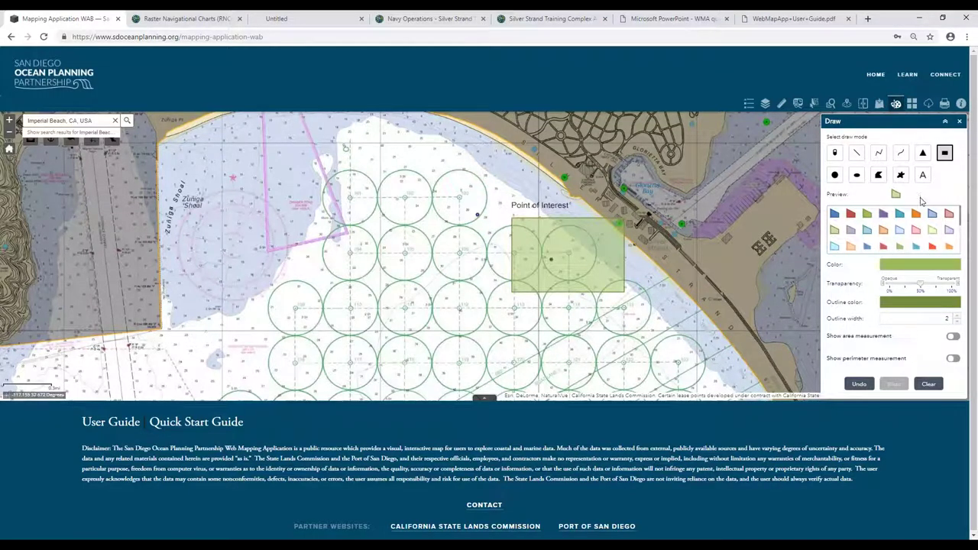
Step: View the available basemaps, and open the Open Data site for downloading the application's data
left_click(911, 103)
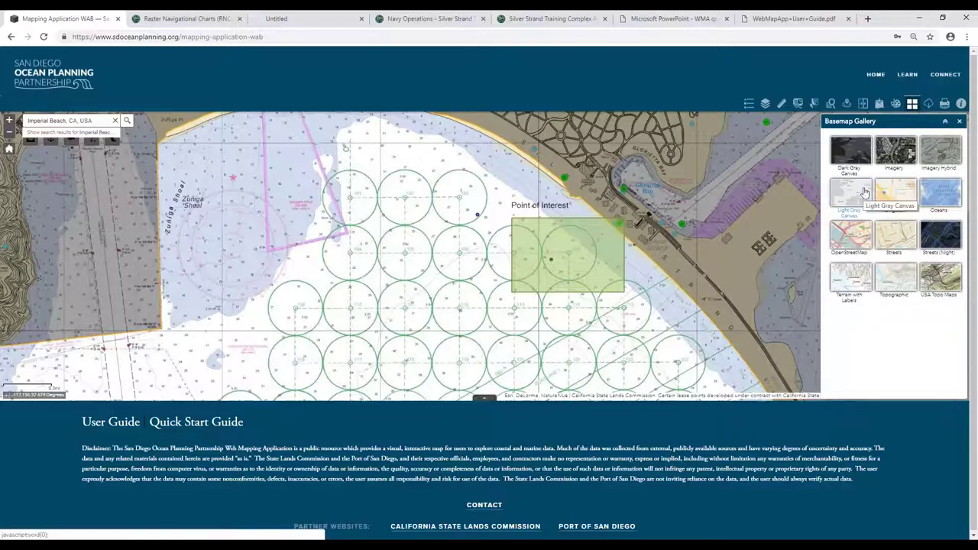
left_click(930, 106)
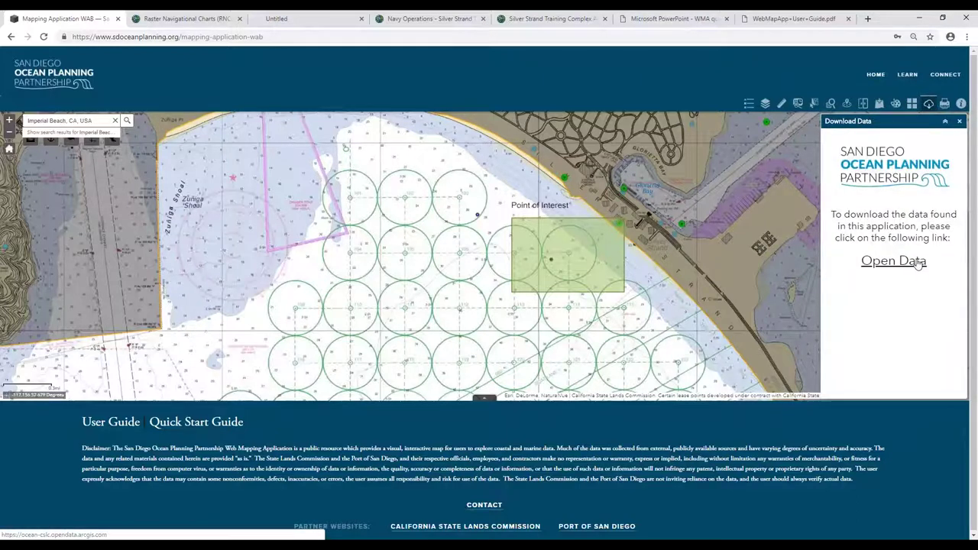
left_click(918, 261)
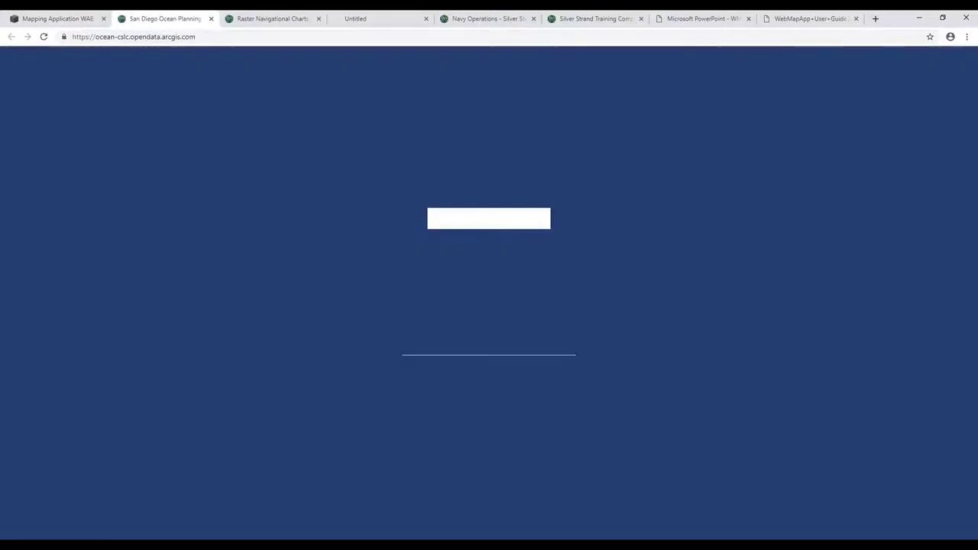
left_click(71, 16)
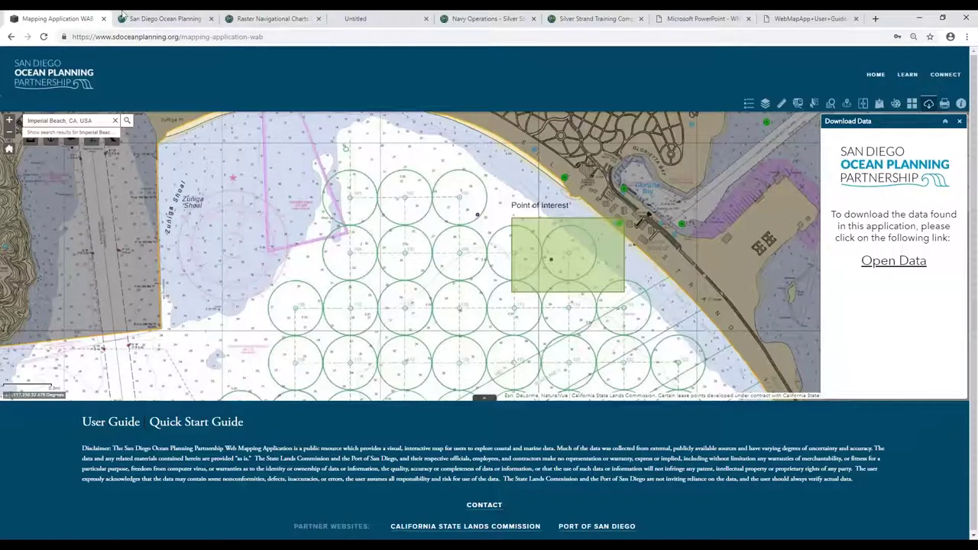
left_click(150, 17)
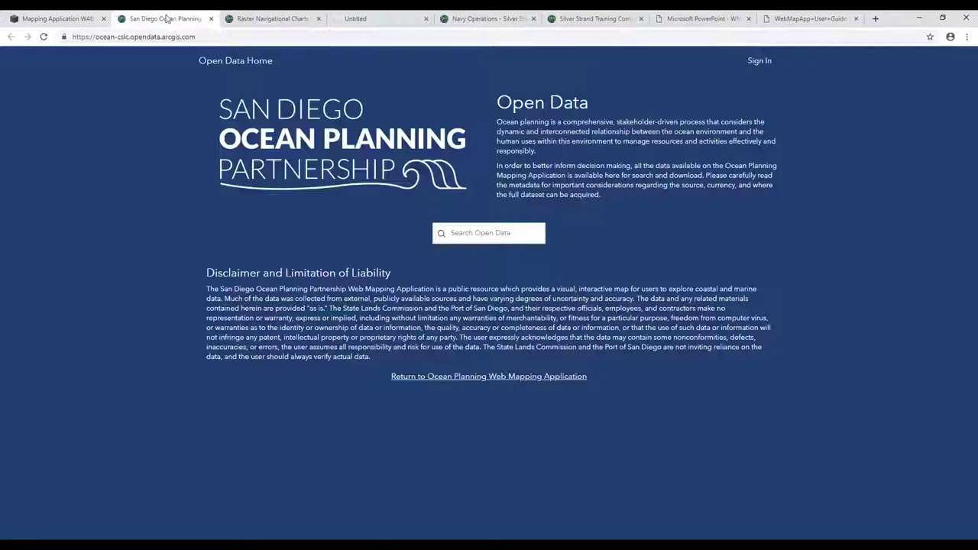
Step: Browse the full list of public datasets in the Open Data catalog and return to its home page
left_click(438, 238)
left_click(458, 256)
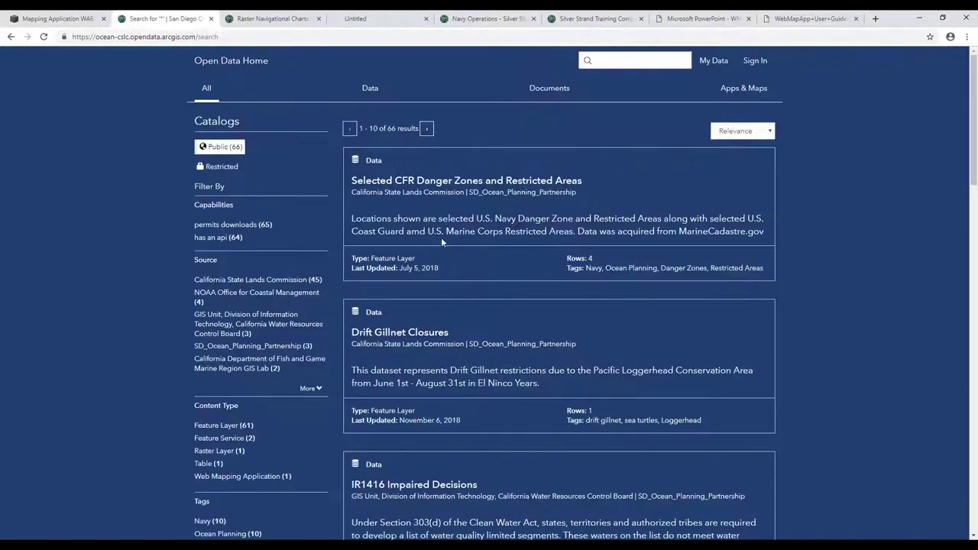
scroll(465, 229, "down", 8)
scroll(497, 215, "up", 4)
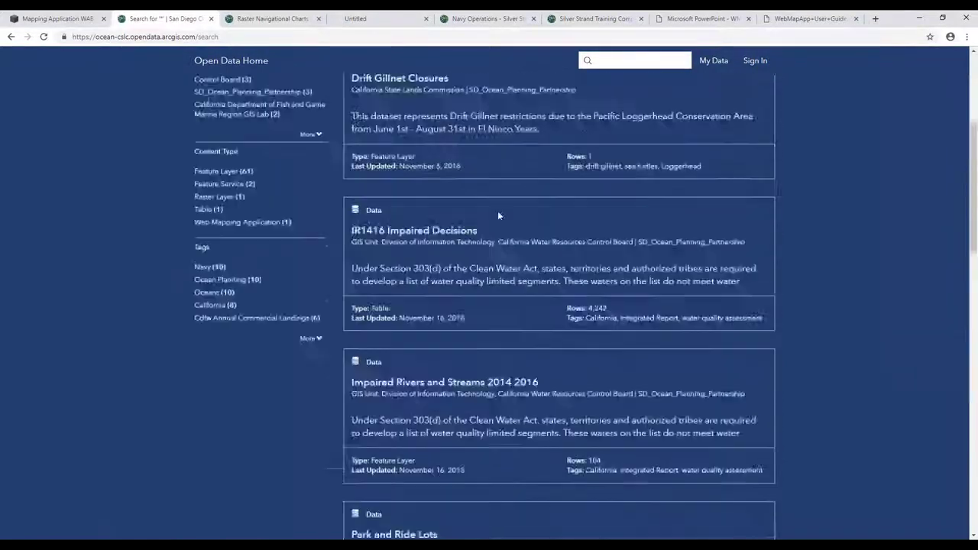
scroll(497, 211, "up", 5)
left_click(223, 62)
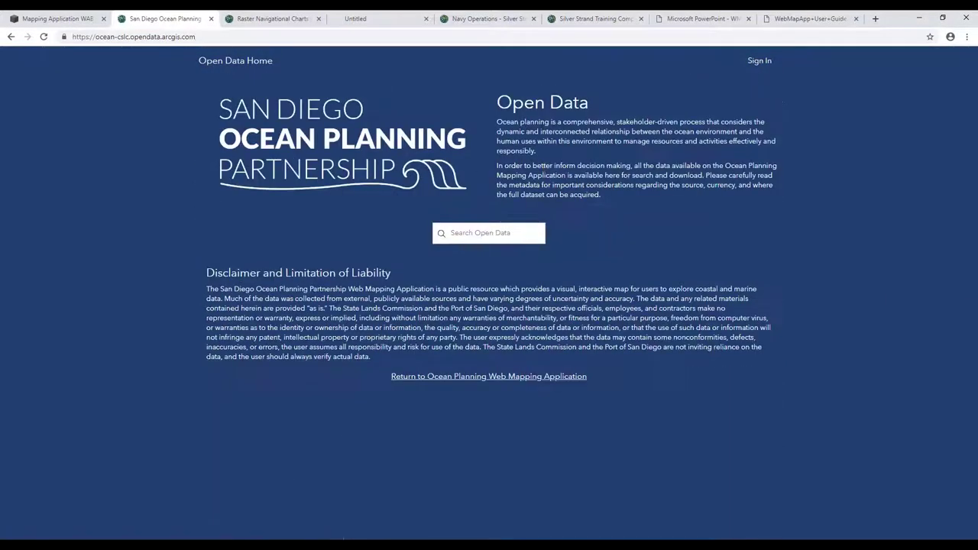
Step: Search Open Data for "coasta", open the Coastal Access Locations dataset and examine its points at a closer scale
left_click(499, 234)
type("coasta")
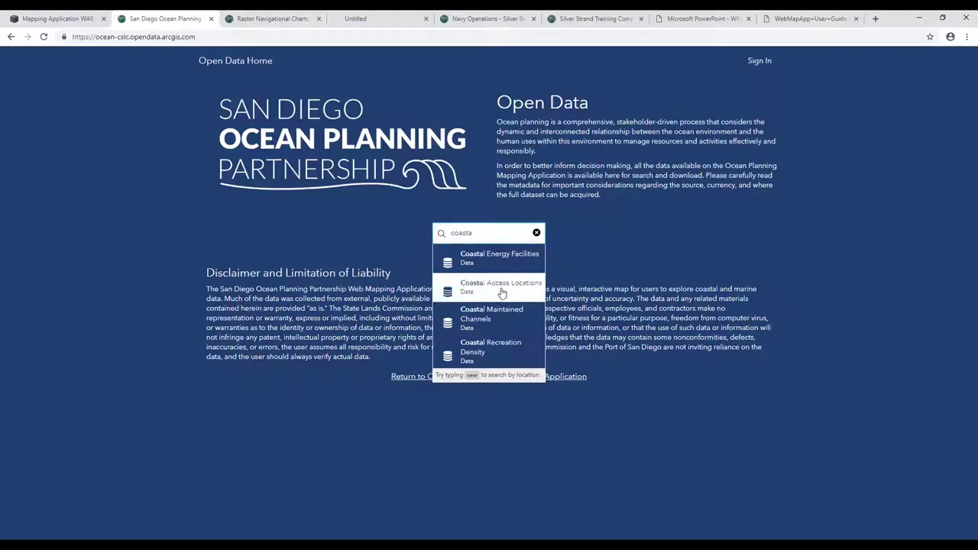
left_click(513, 293)
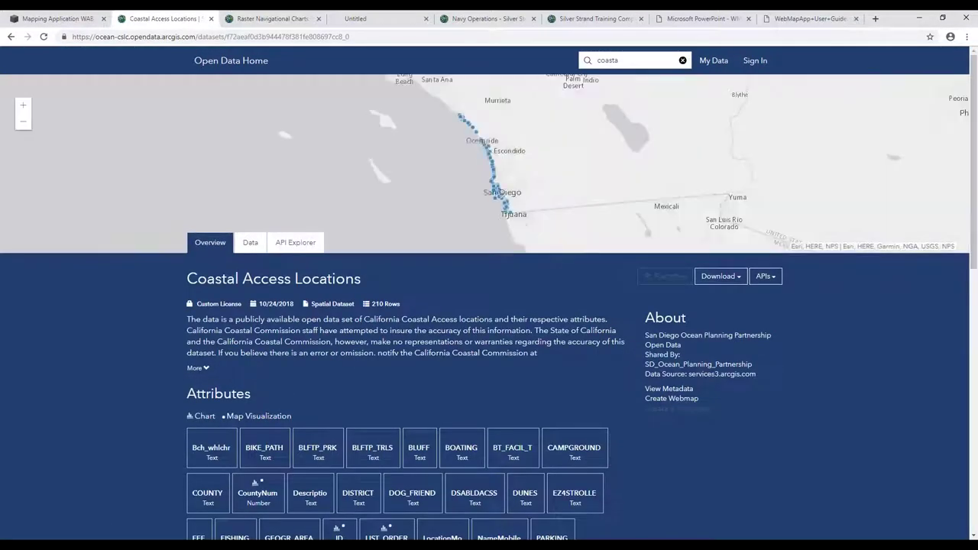
left_click(23, 106)
left_click(23, 105)
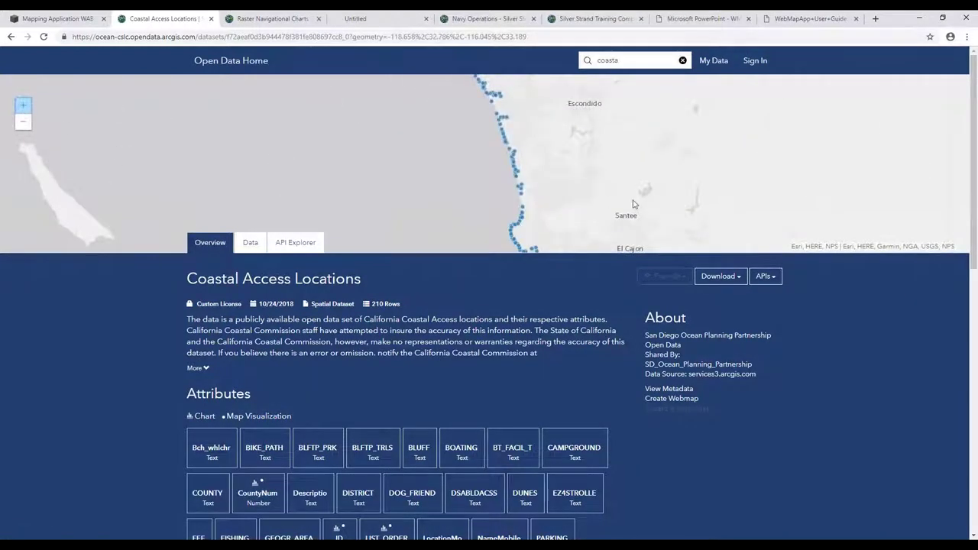
Step: Review the download formats for Coastal Access Locations and the NameMobile filter in its attribute table
left_click(737, 280)
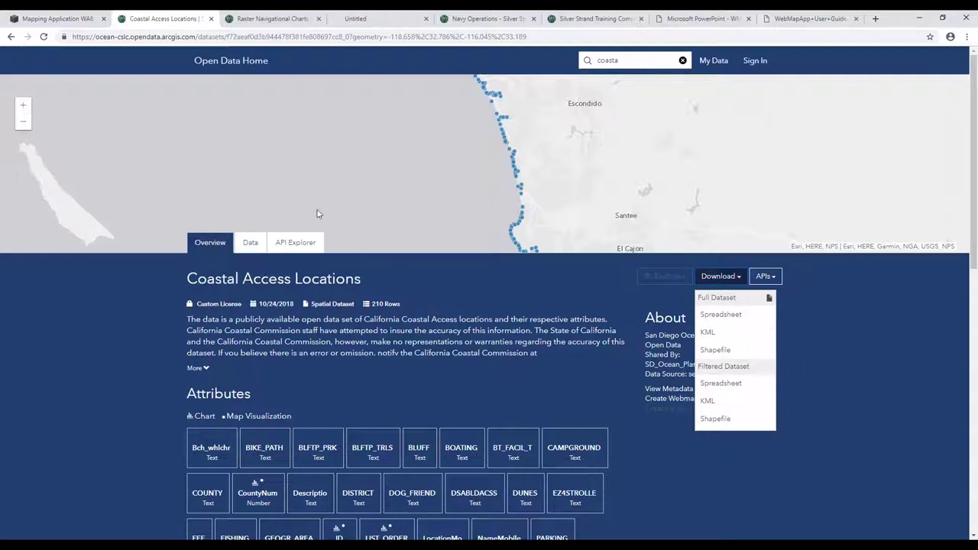
left_click(250, 242)
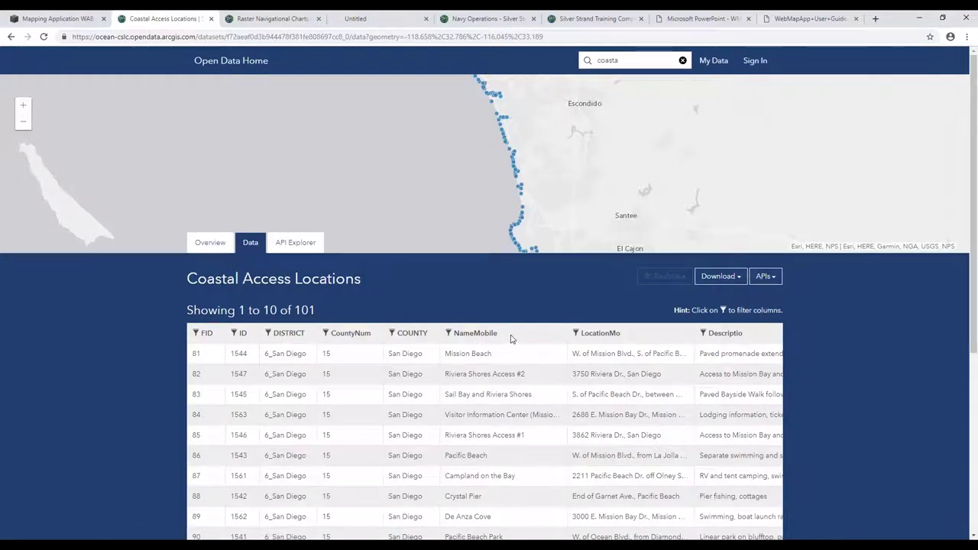
left_click(448, 334)
left_click(376, 313)
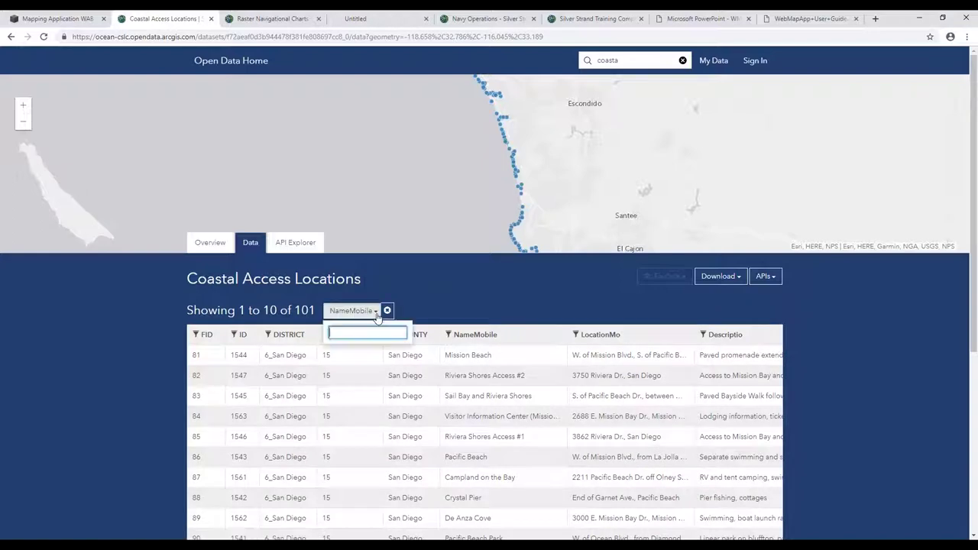
left_click(205, 246)
left_click(740, 281)
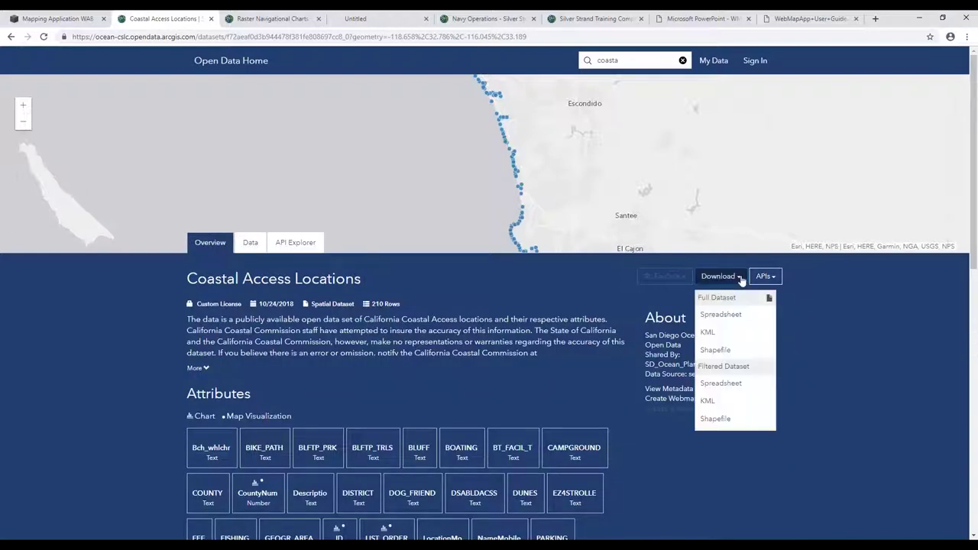